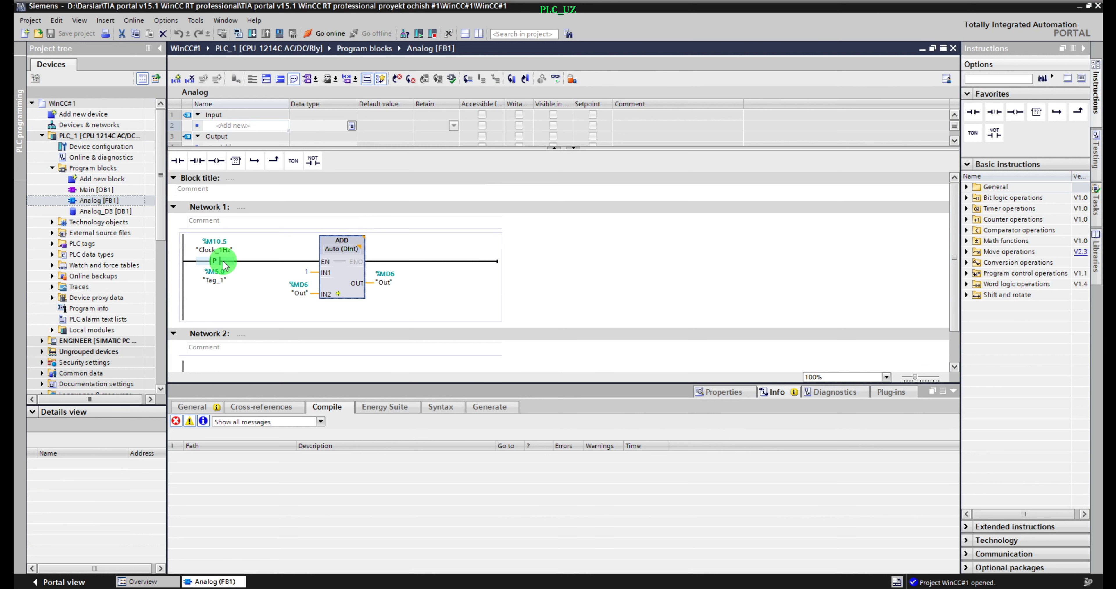
Step: Review the ladder logic of the Analog [FB1] and Main [OB1] blocks, ending on Analog [FB1]
left_click(225, 260)
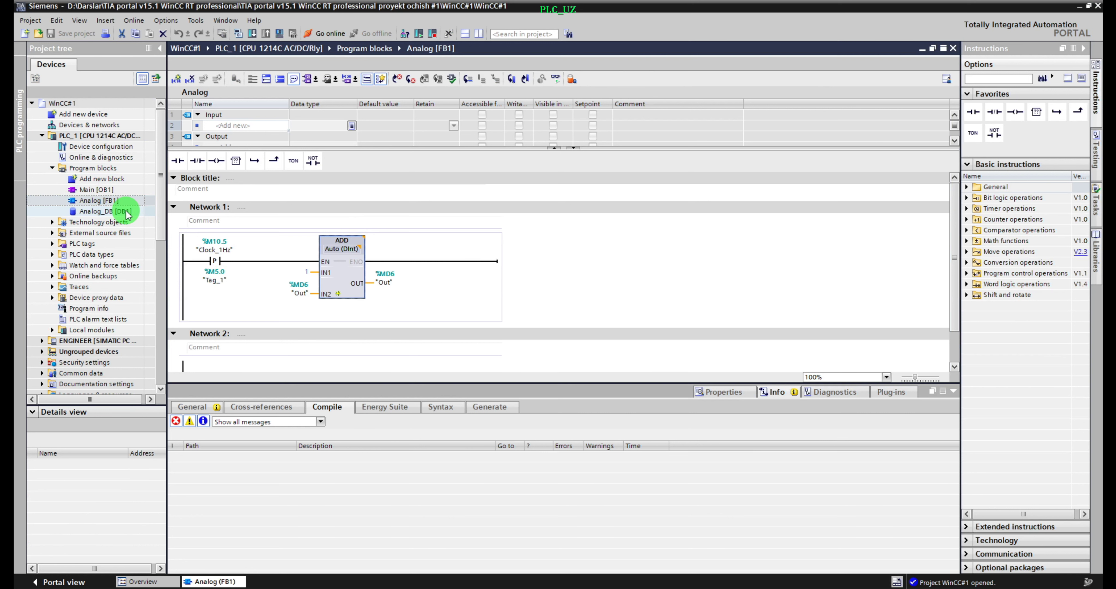
double_click(104, 189)
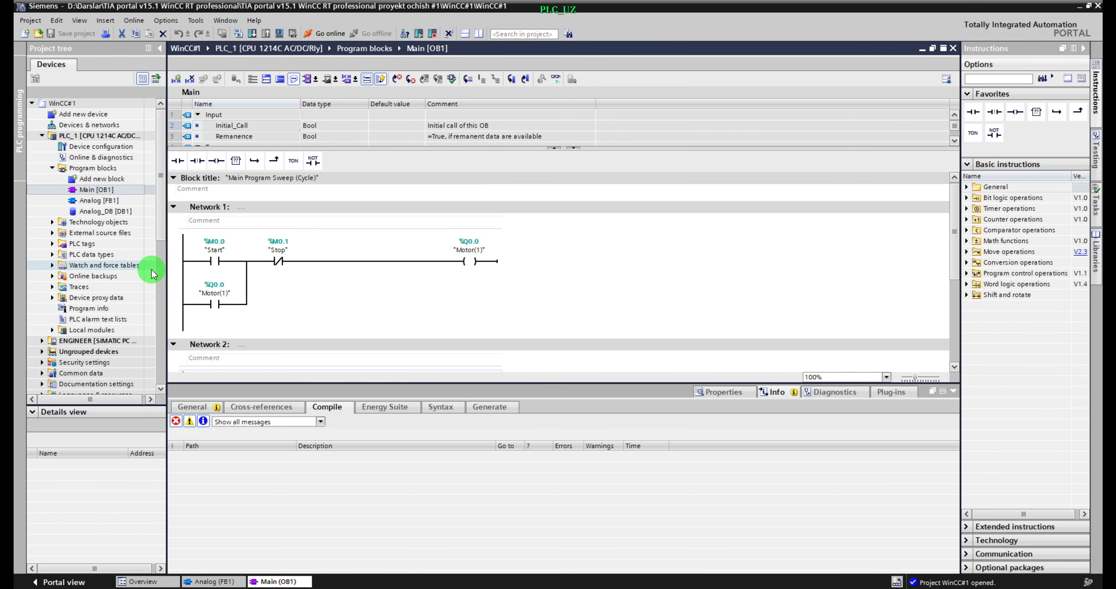
double_click(98, 200)
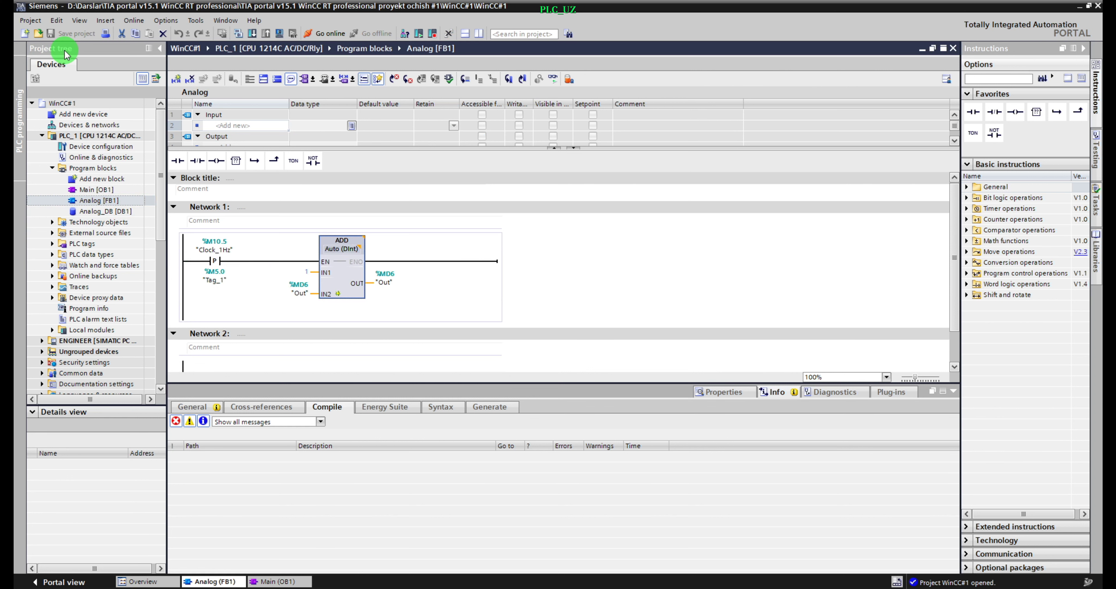
Step: Collapse PLC_1 and open the HMI tag table plc under HMI_RT_1 in the ENGINEER PC station
double_click(51, 135)
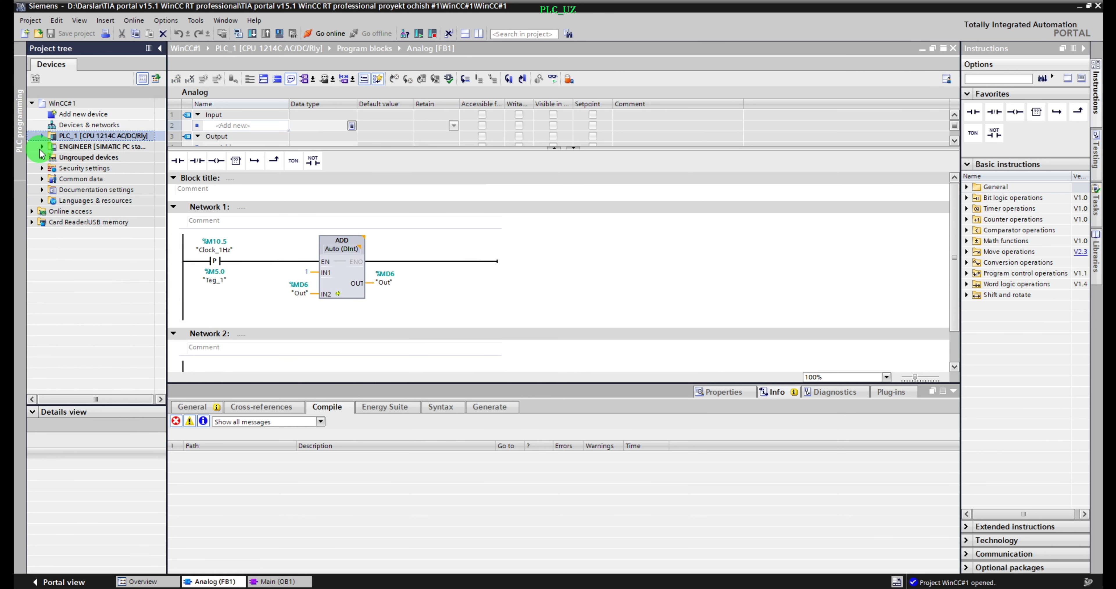
left_click(42, 147)
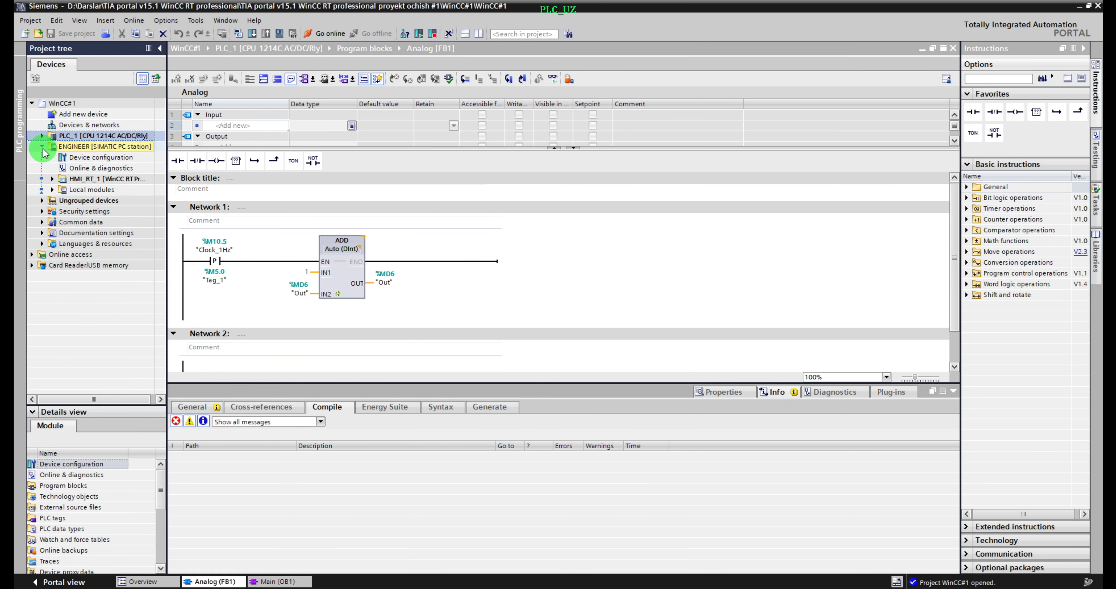
left_click(52, 178)
left_click(91, 190)
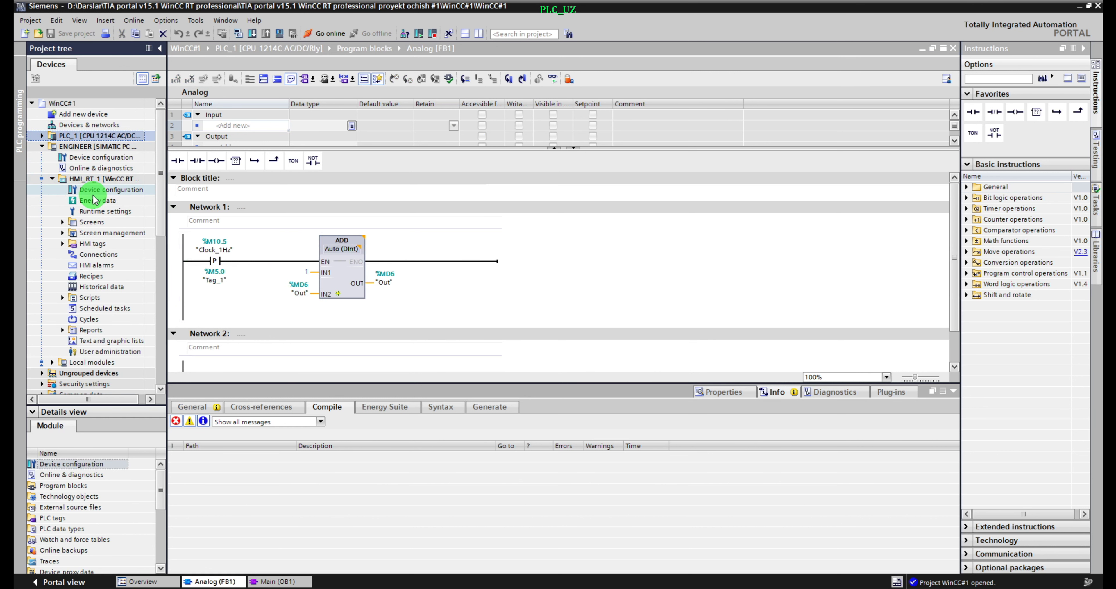
scroll(95, 199, "down", 1)
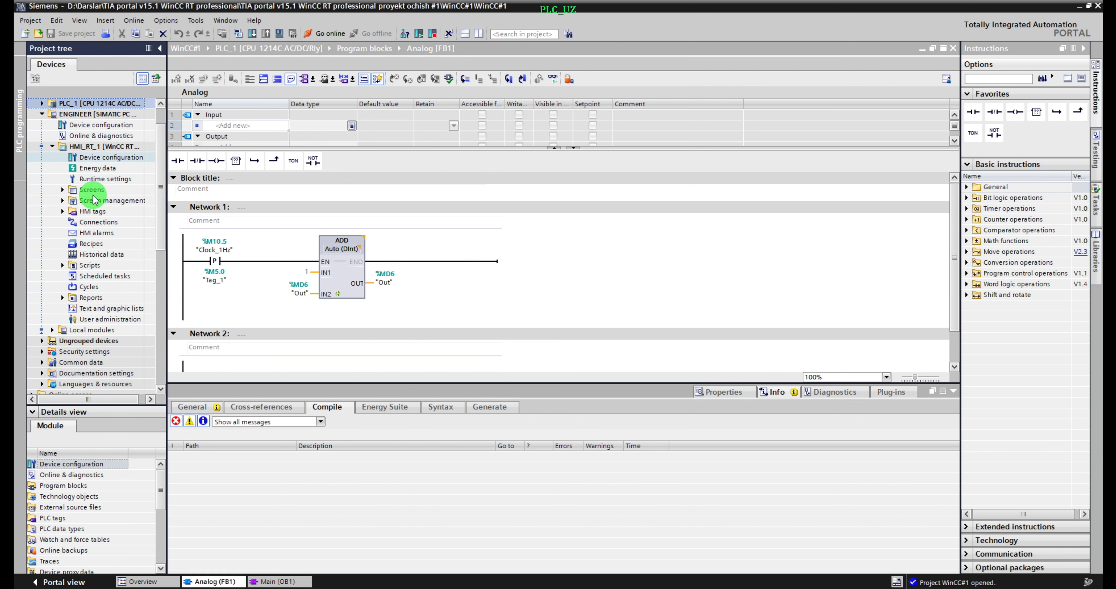
left_click(82, 232)
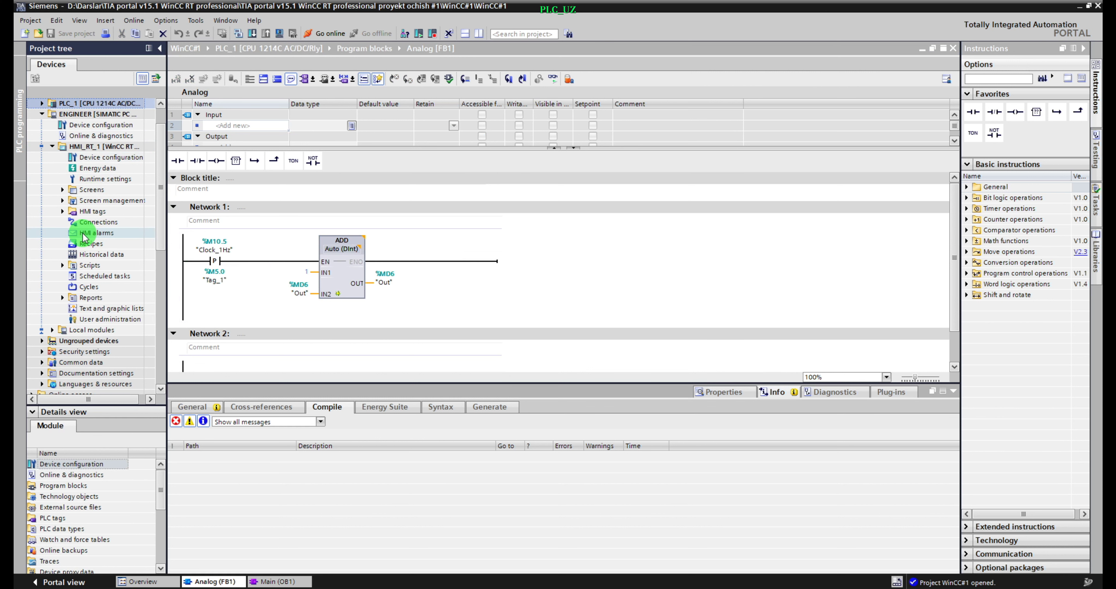
double_click(67, 211)
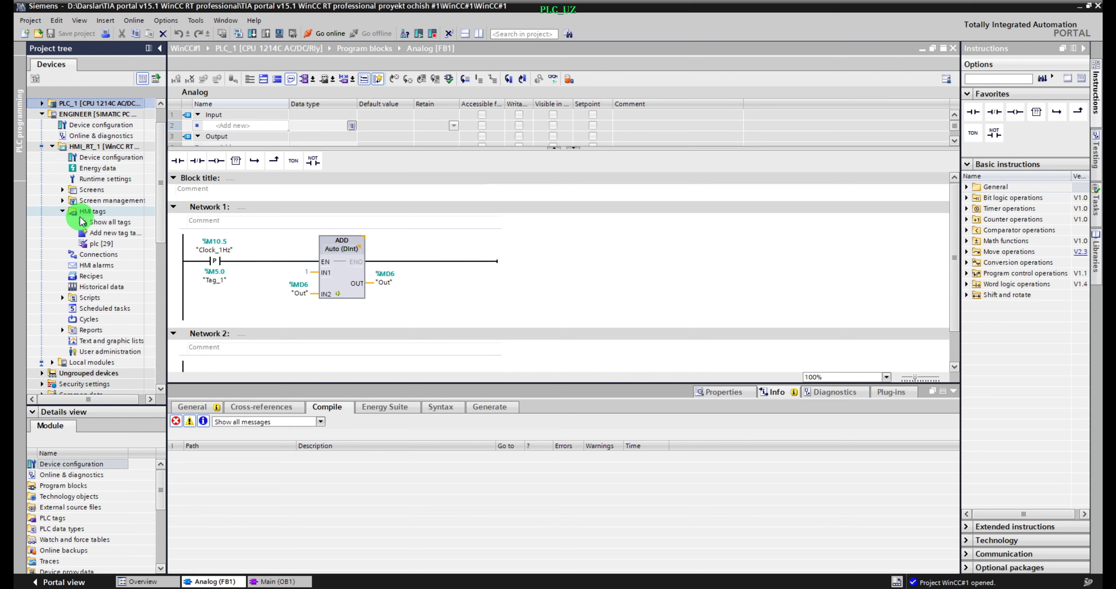
double_click(78, 243)
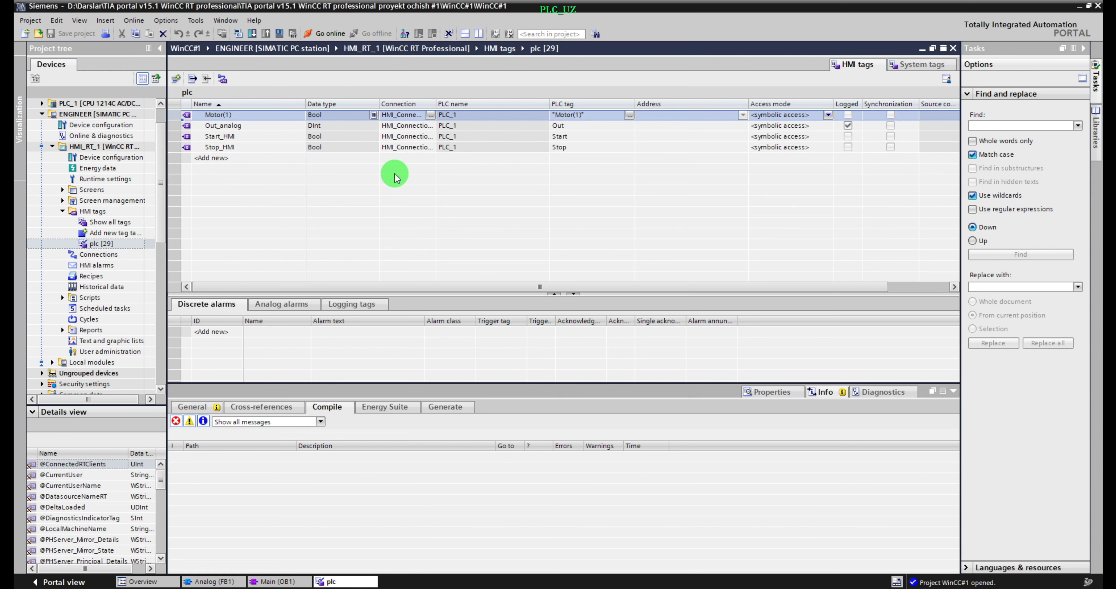
Step: Inspect the system tags, return to the HMI tags and enlarge the alarm area beneath the tag table
left_click(931, 63)
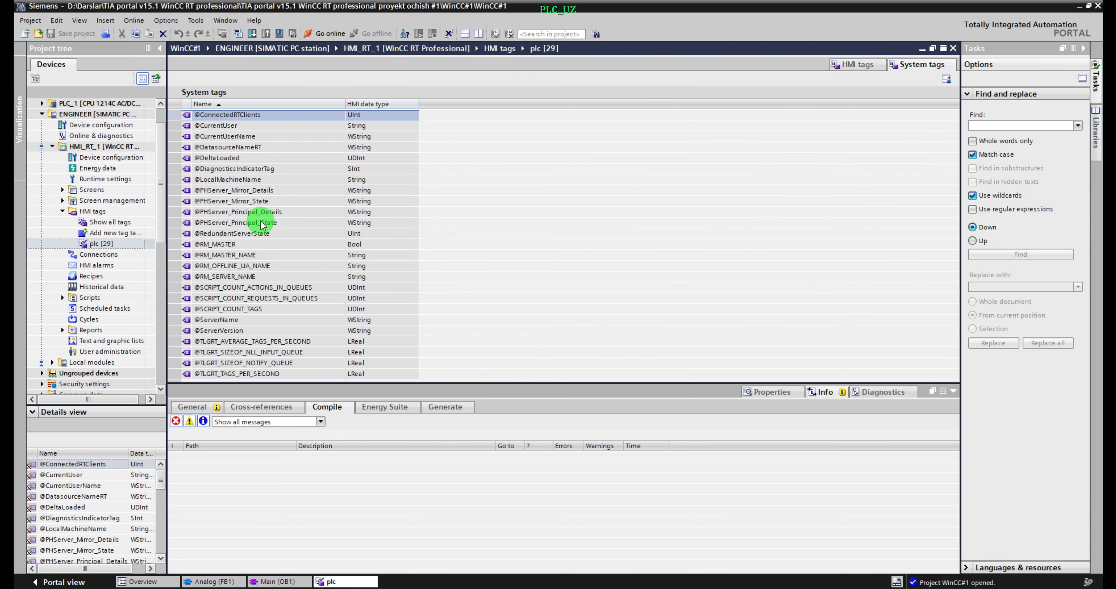
left_click(851, 65)
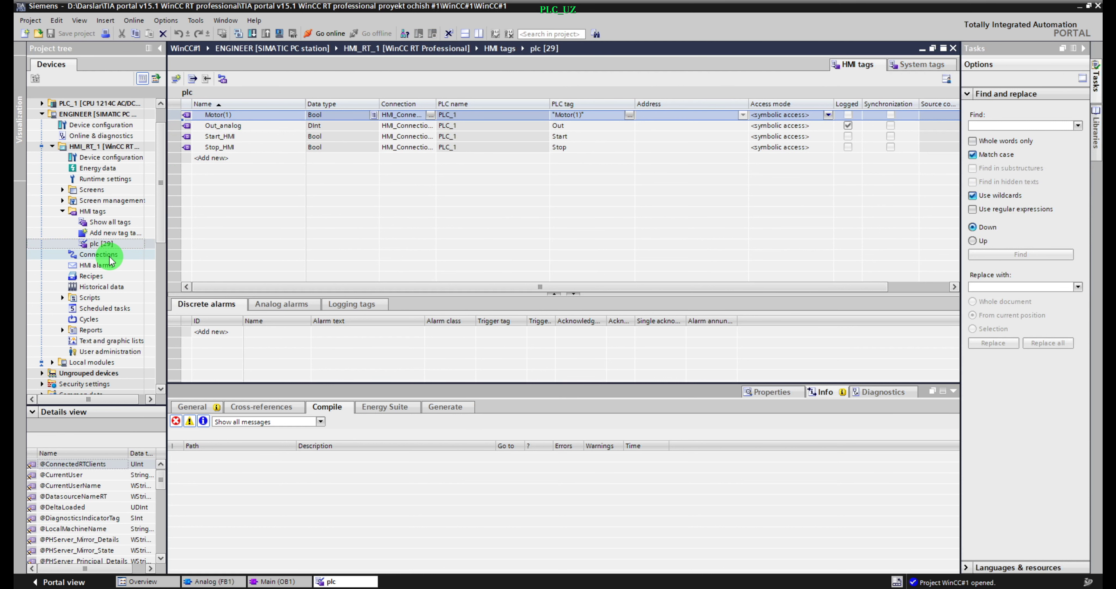
left_click_drag(256, 292, 273, 210)
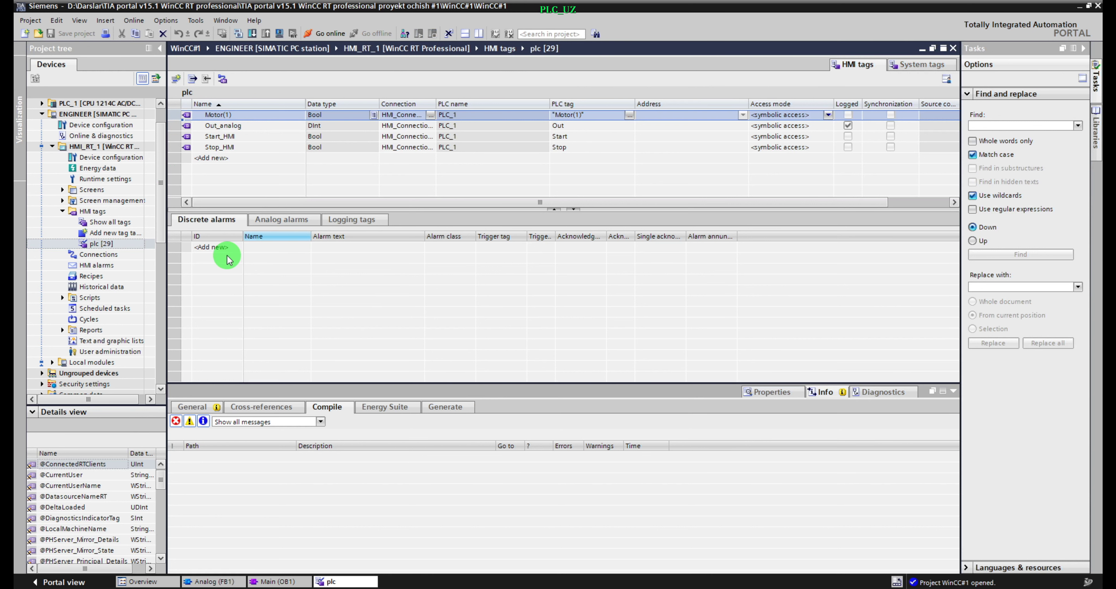
Step: Open the HMI alarms editor of HMI_RT_1 and add a new discrete alarm
double_click(94, 265)
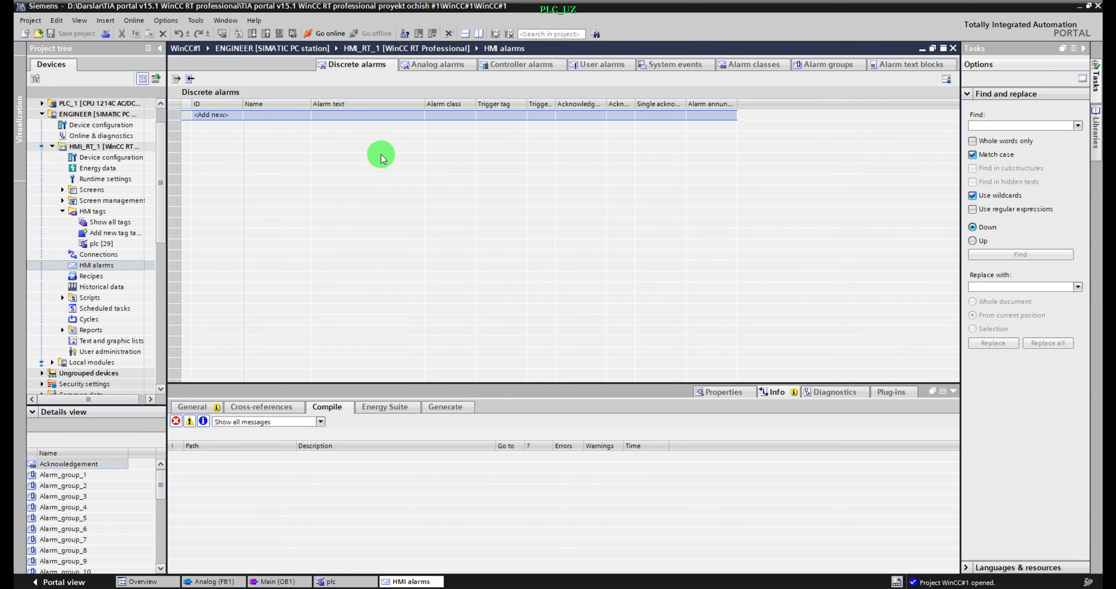
left_click(451, 64)
left_click(342, 69)
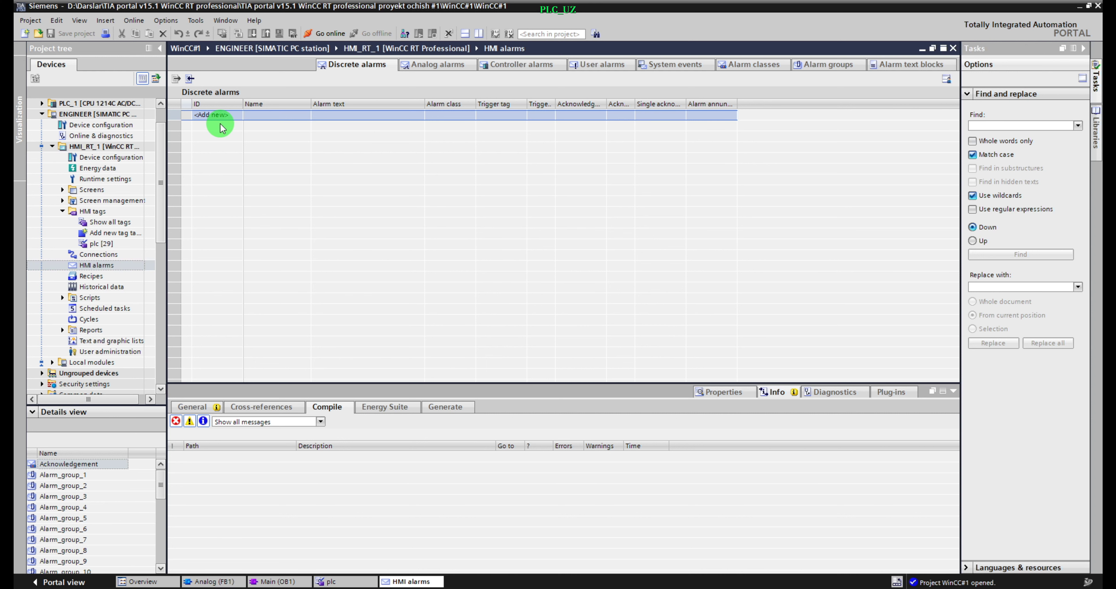
left_click(219, 115)
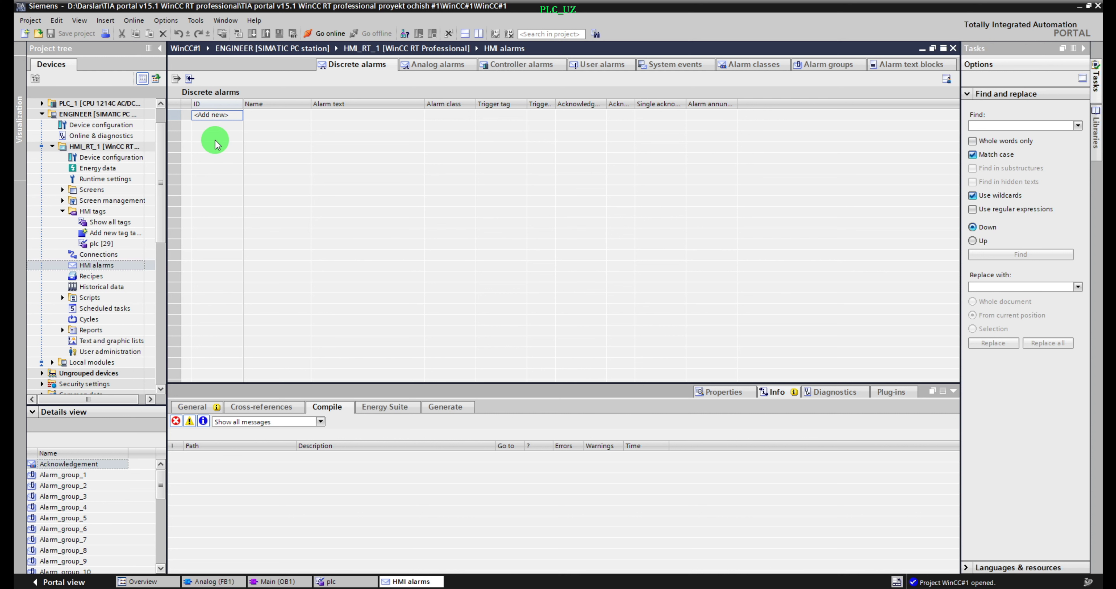
key("Return")
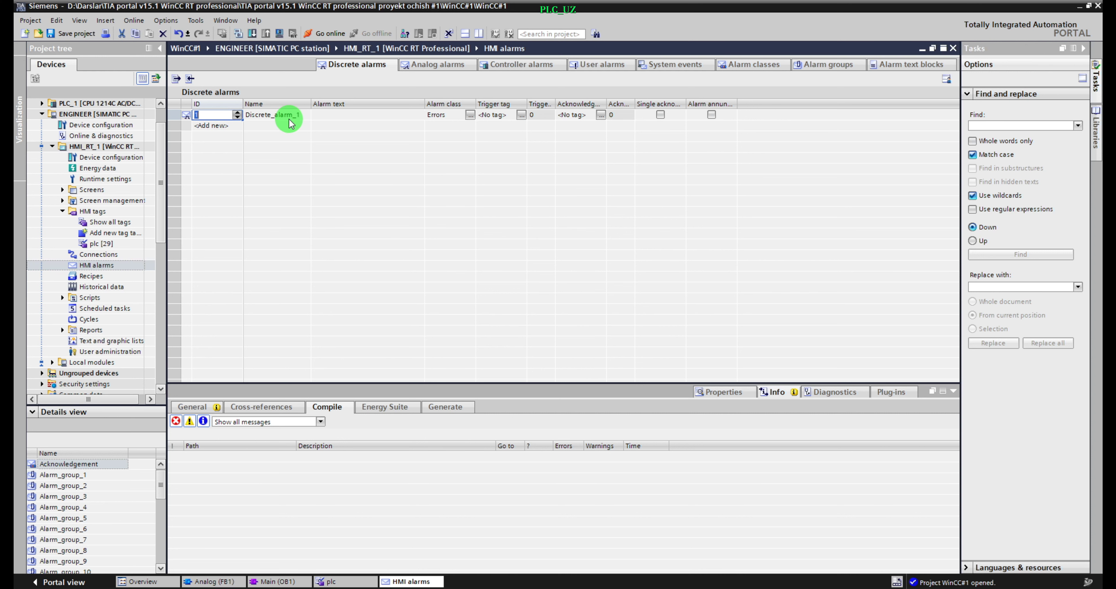
Step: Name the discrete alarm Motor and set its alarm text to "Motor ishga tushdi"
double_click(289, 117)
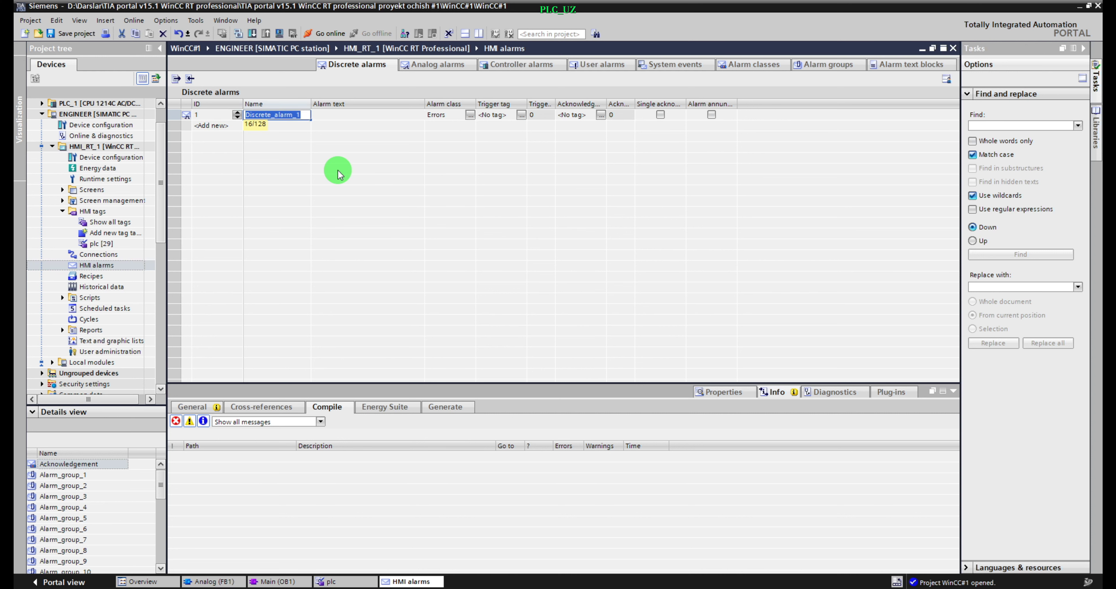
type("Motor")
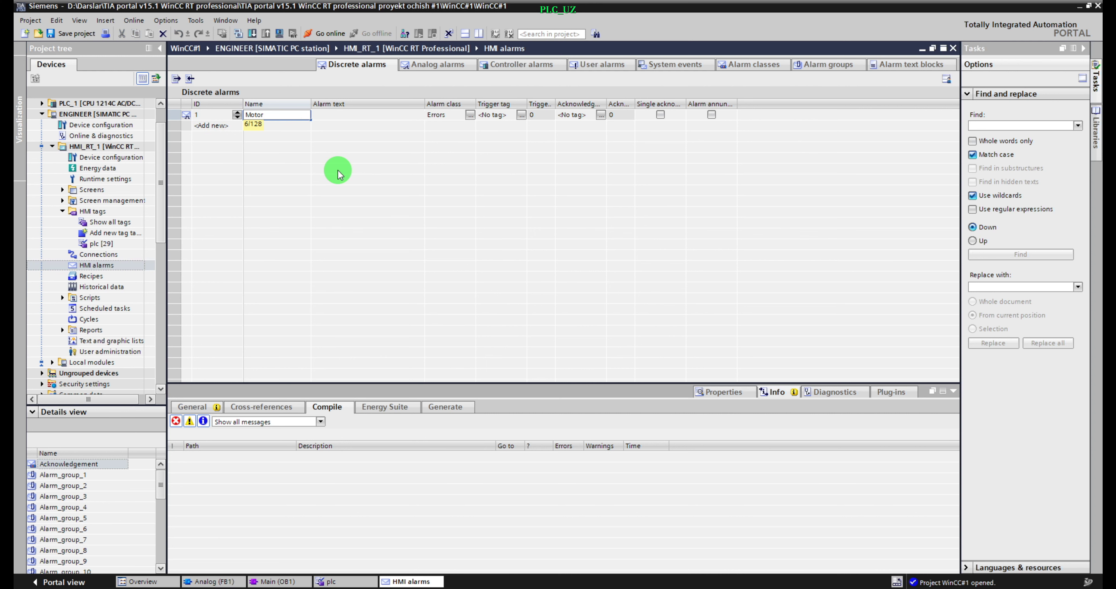
left_click(359, 113)
type("Motor")
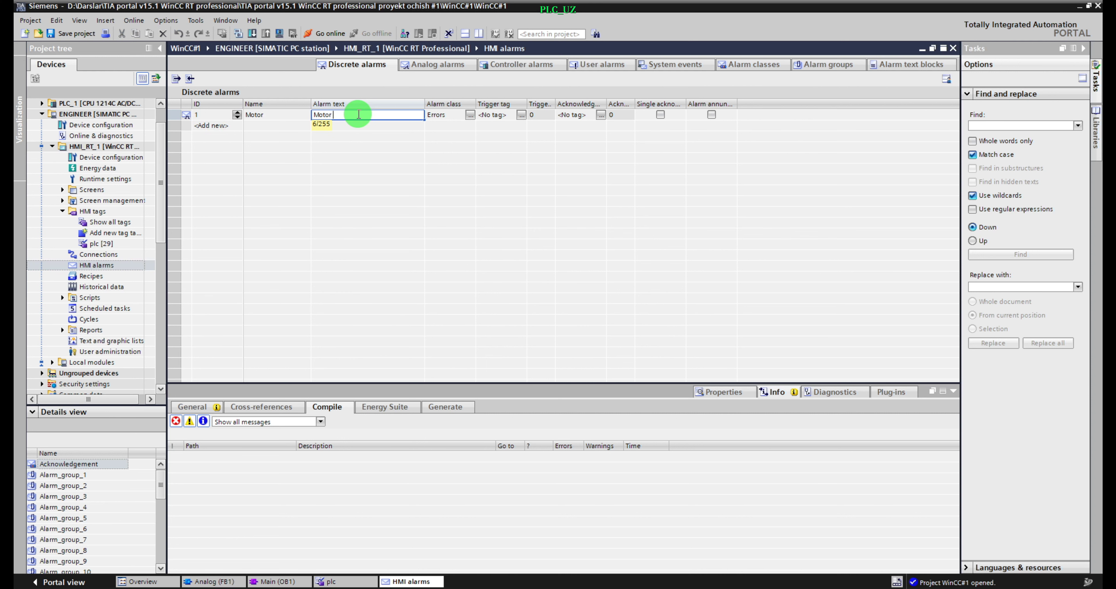
type(" ishga tushdi")
key("Return")
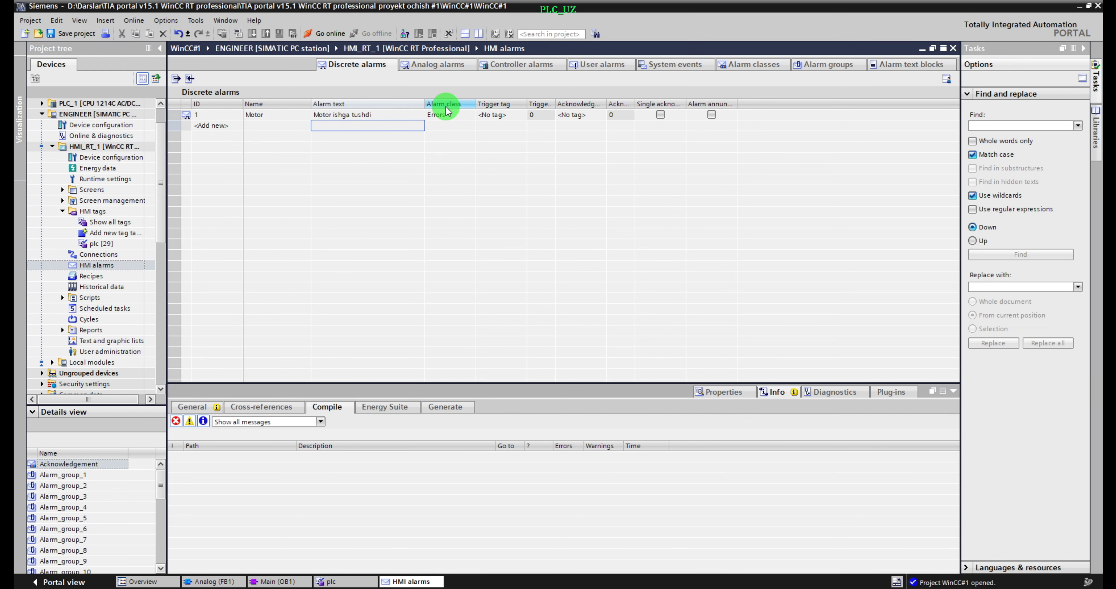
Step: Examine the available alarm classes and their background colours, then return to the discrete alarms
left_click(427, 66)
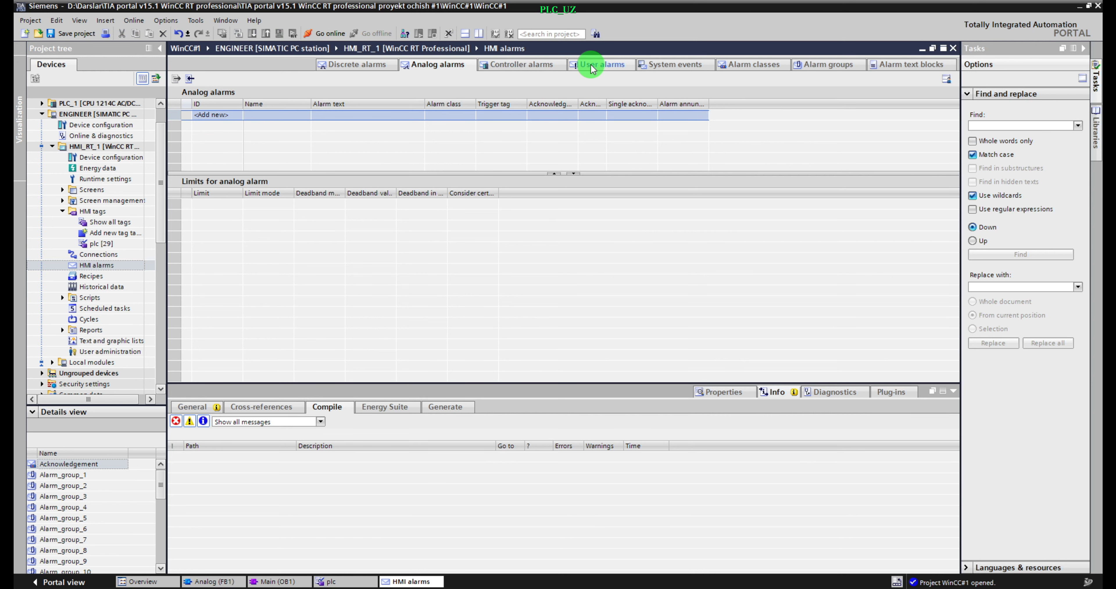
left_click(756, 64)
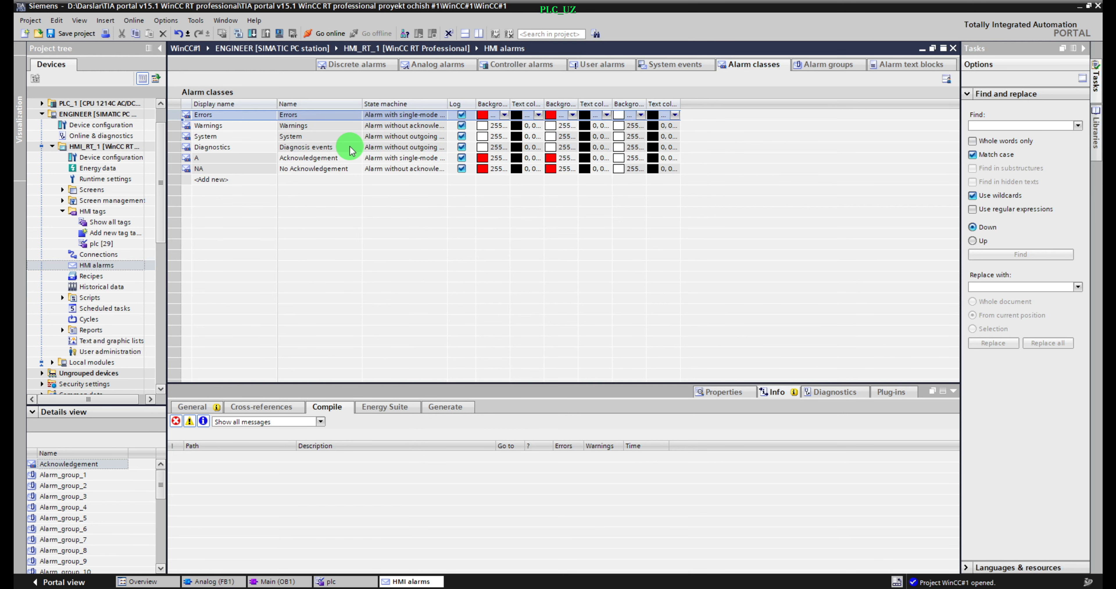
left_click(501, 115)
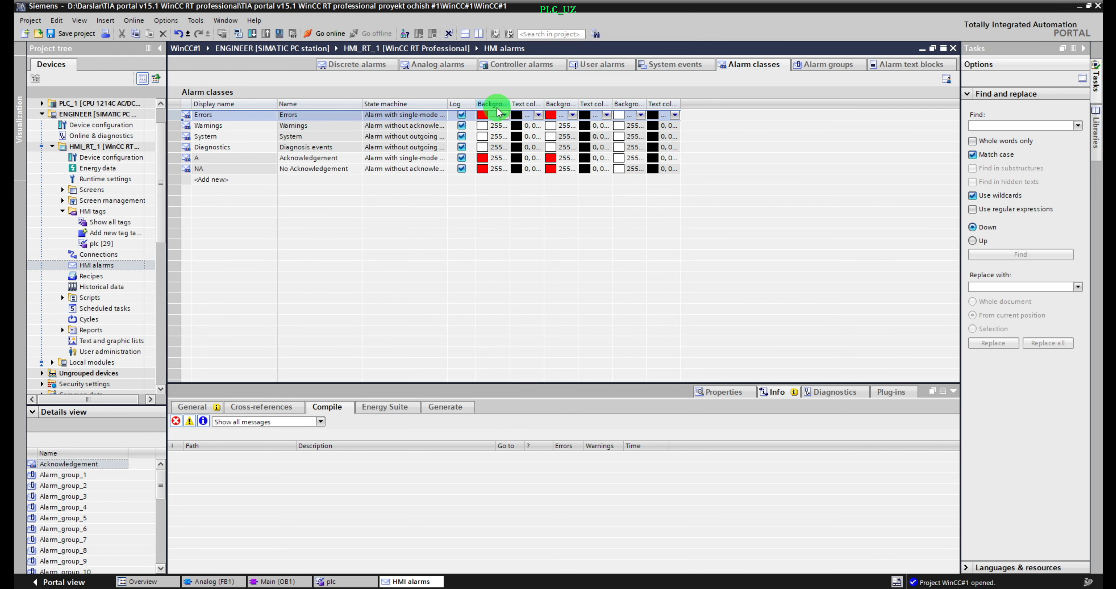
key("Return")
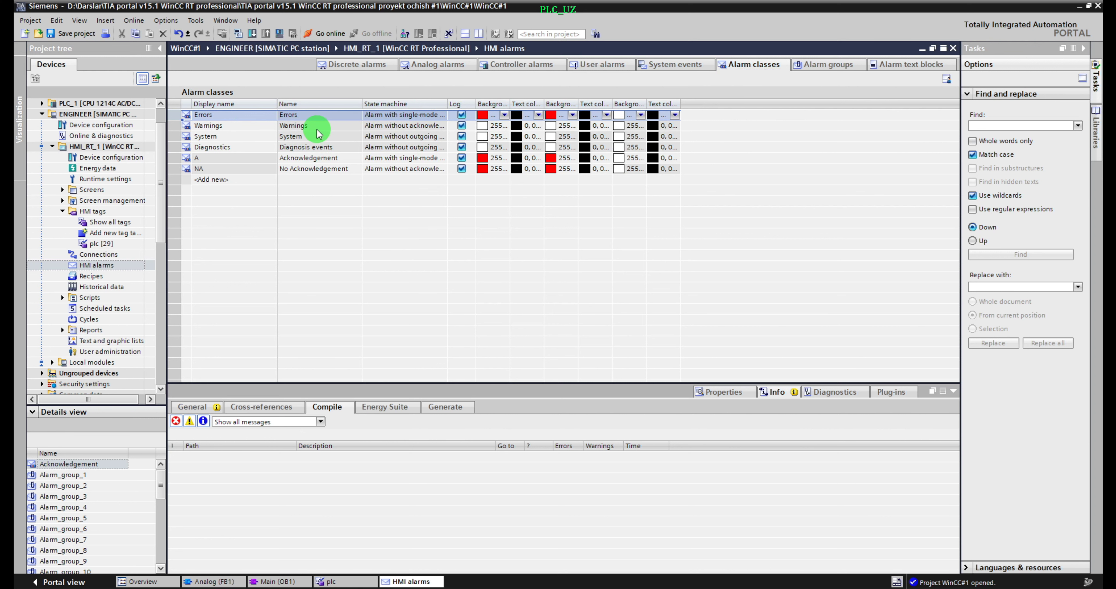
left_click(325, 134)
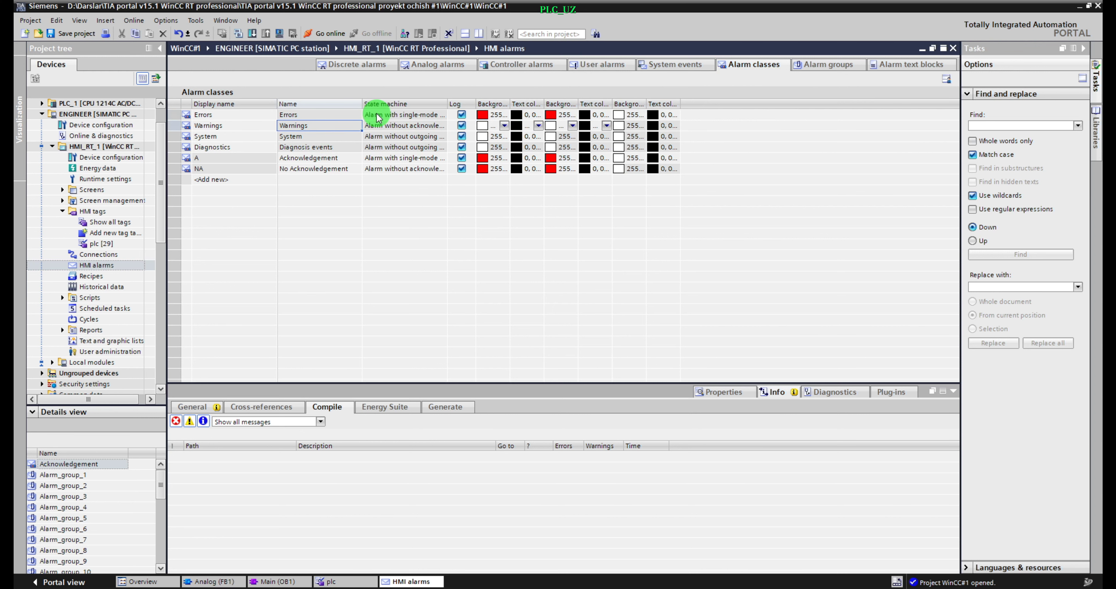
left_click(355, 64)
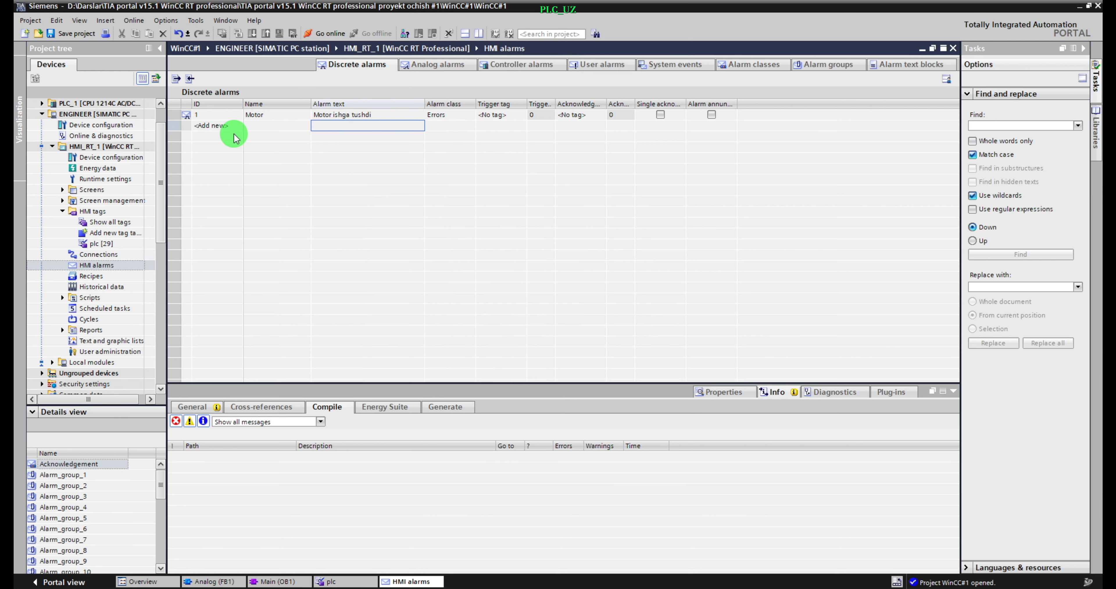
Step: Add a new analog alarm and name it Analog
left_click(455, 65)
left_click(200, 115)
left_click(265, 116)
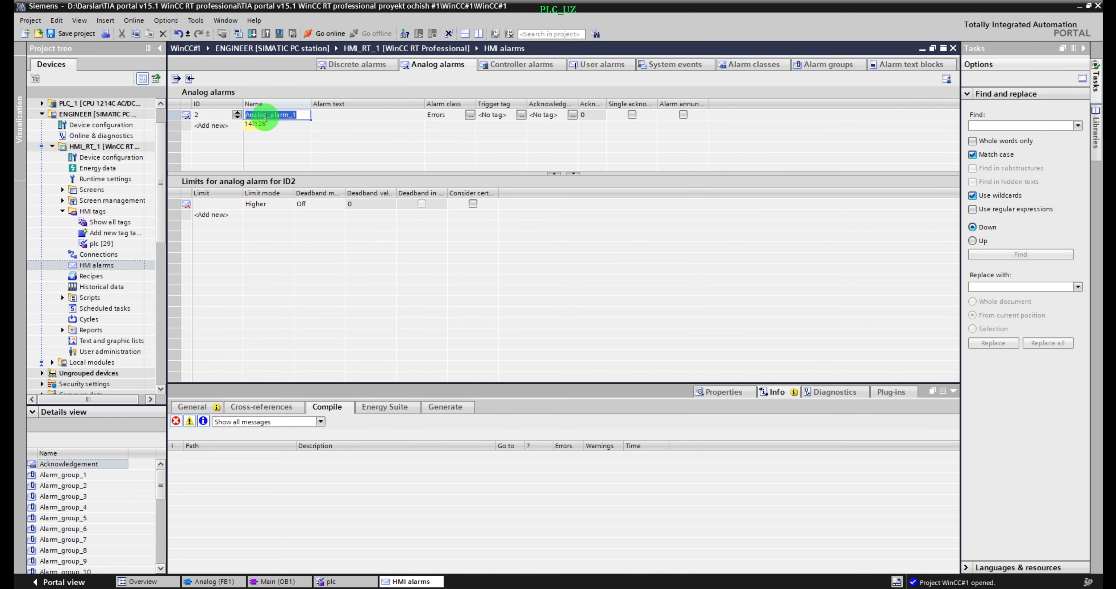
type("Ala")
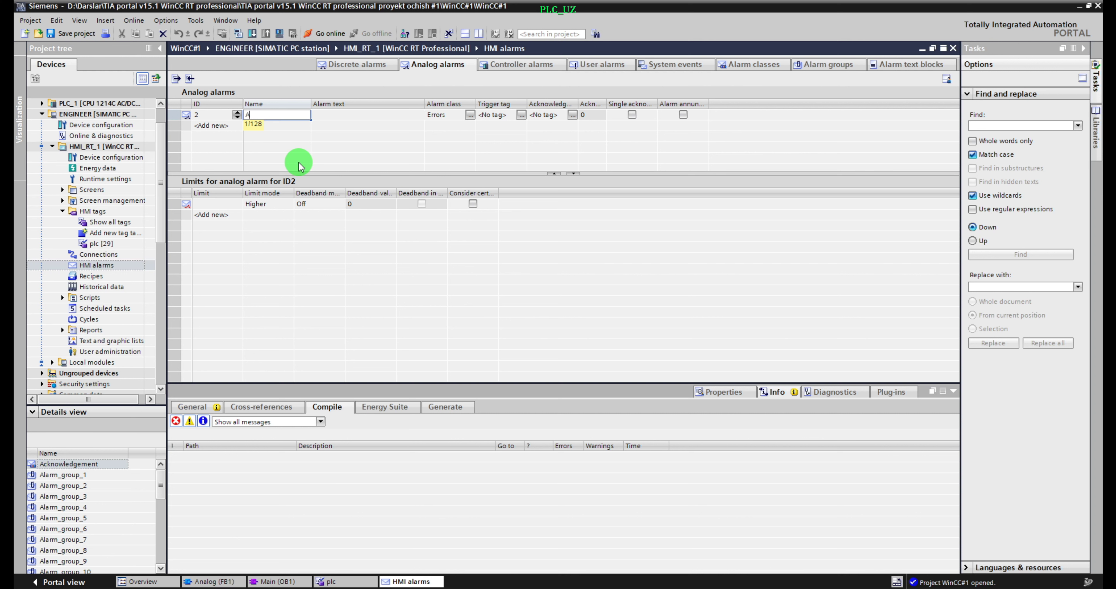
type("log")
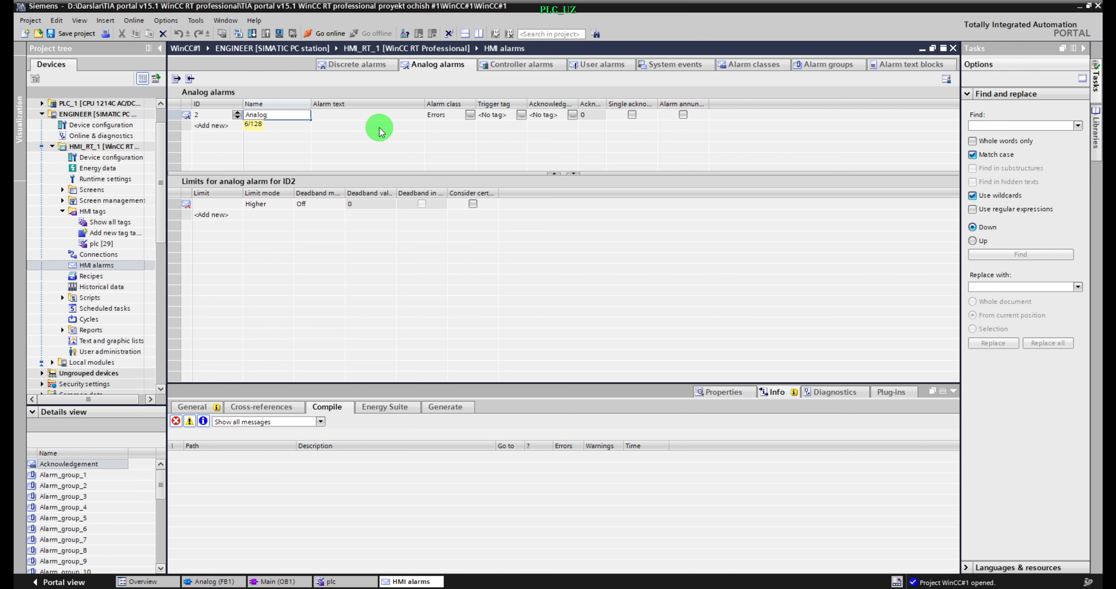
Step: Set the analog alarm's text to "75 dan oshdi"
left_click(369, 123)
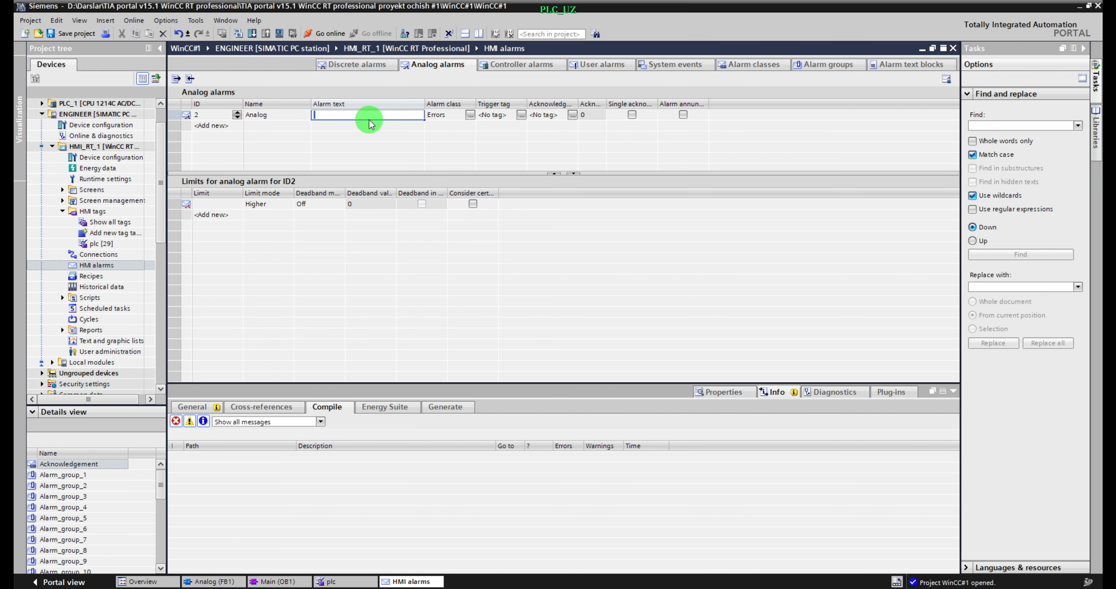
type("1")
type("50")
type("dan o")
type("sh")
type("di")
key("Return")
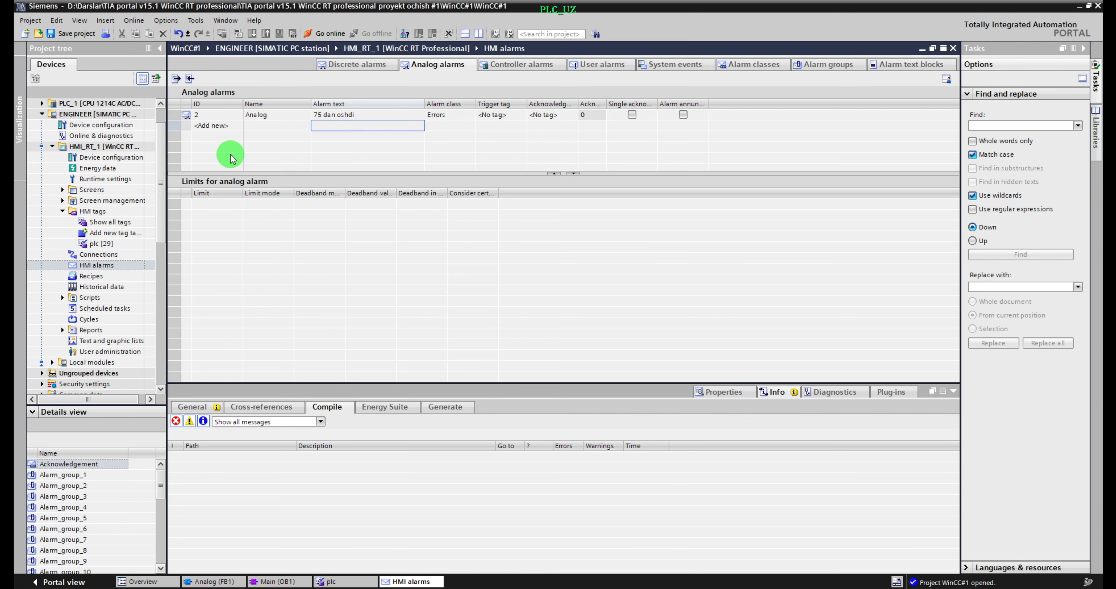
Step: Set the limit of the analog alarm to 75
left_click(199, 114)
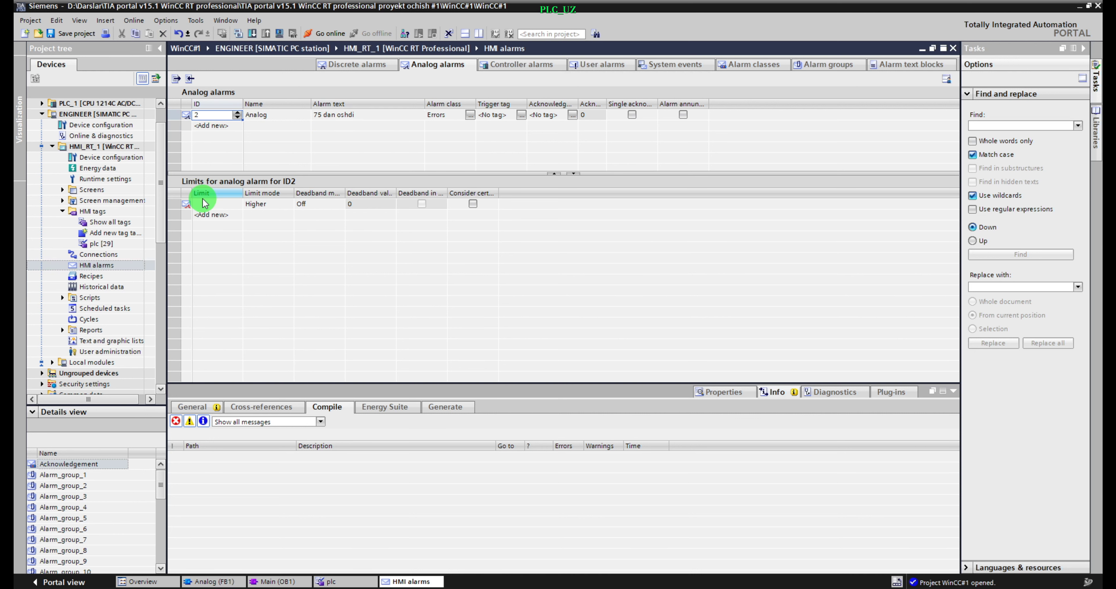
left_click(226, 202)
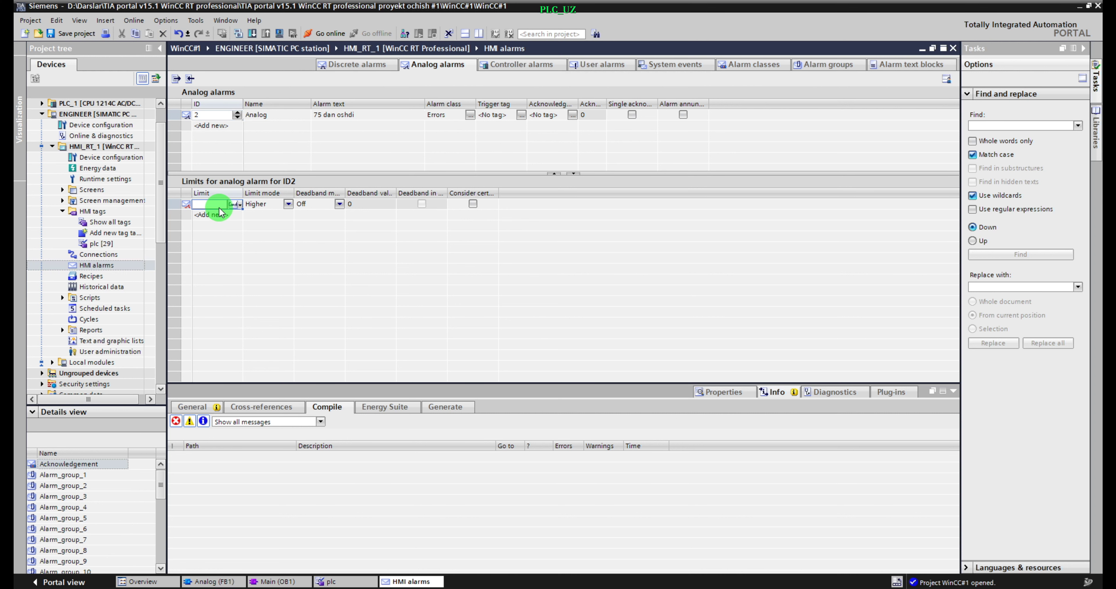
type("75")
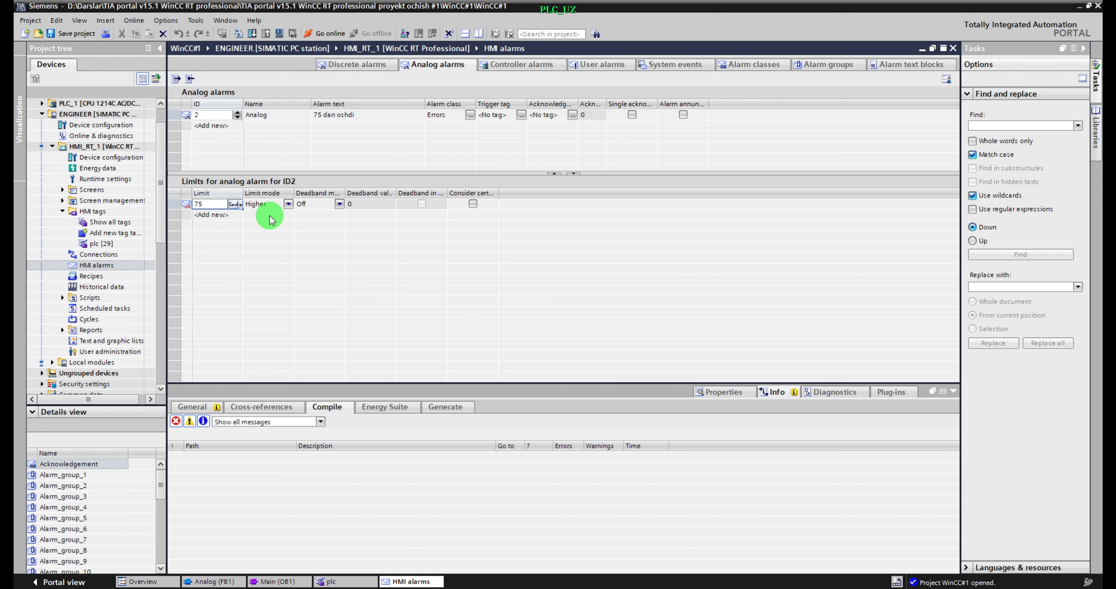
Step: Review the limit mode options for the analog alarm's limit, keep Higher, and return to the discrete alarms
left_click(286, 205)
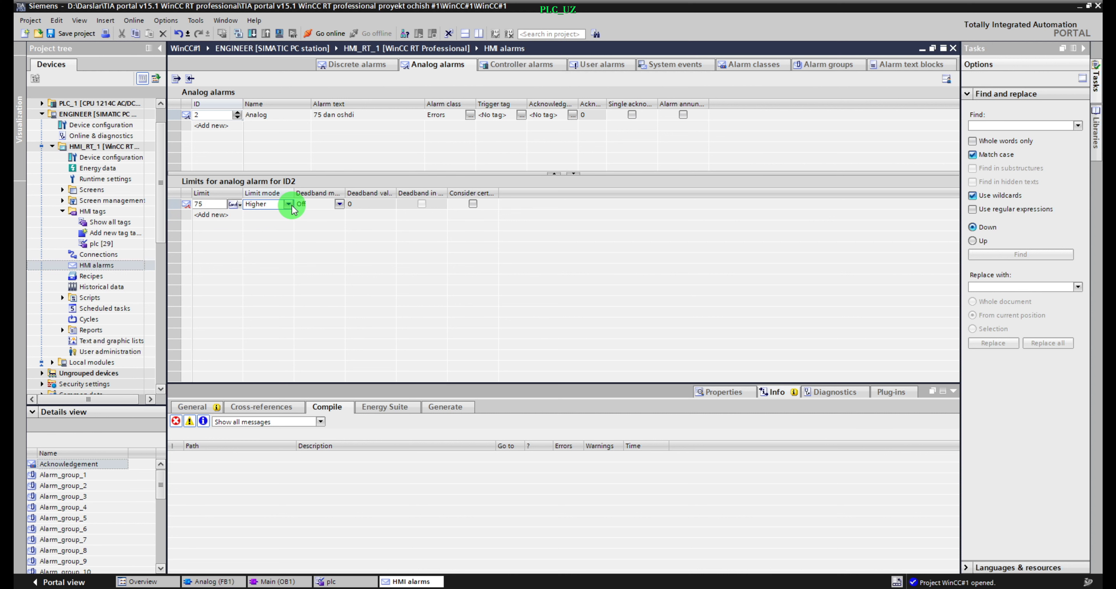
left_click(288, 204)
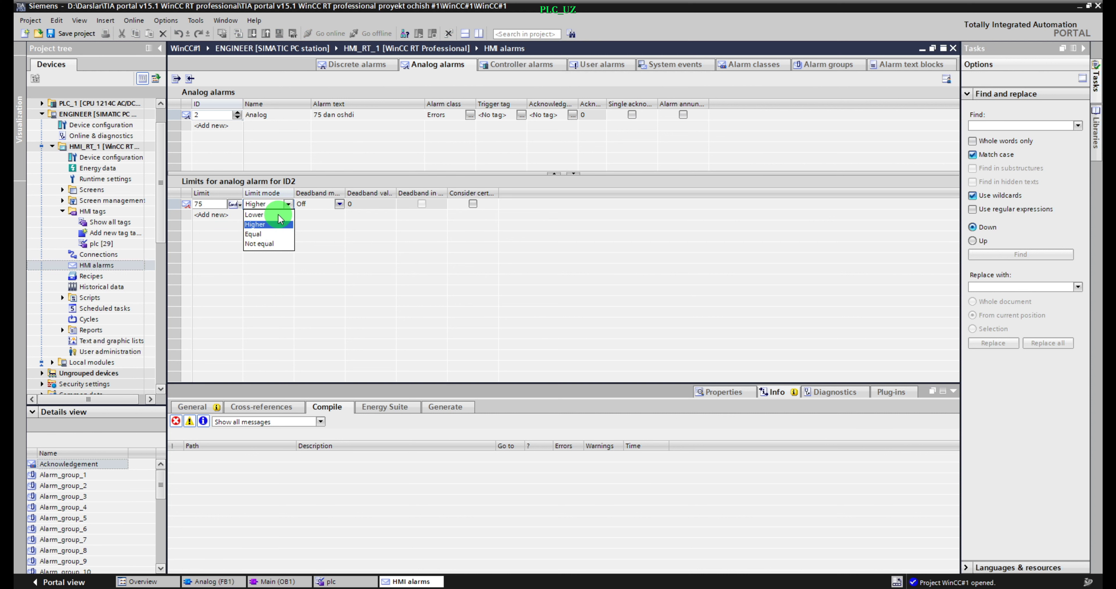
left_click(288, 205)
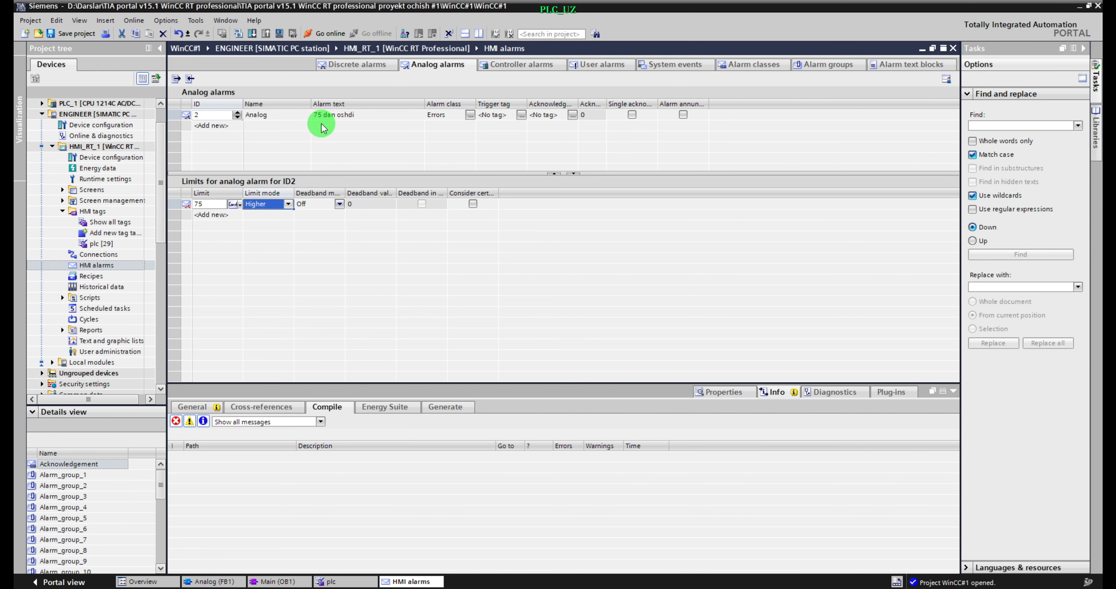
left_click(273, 117)
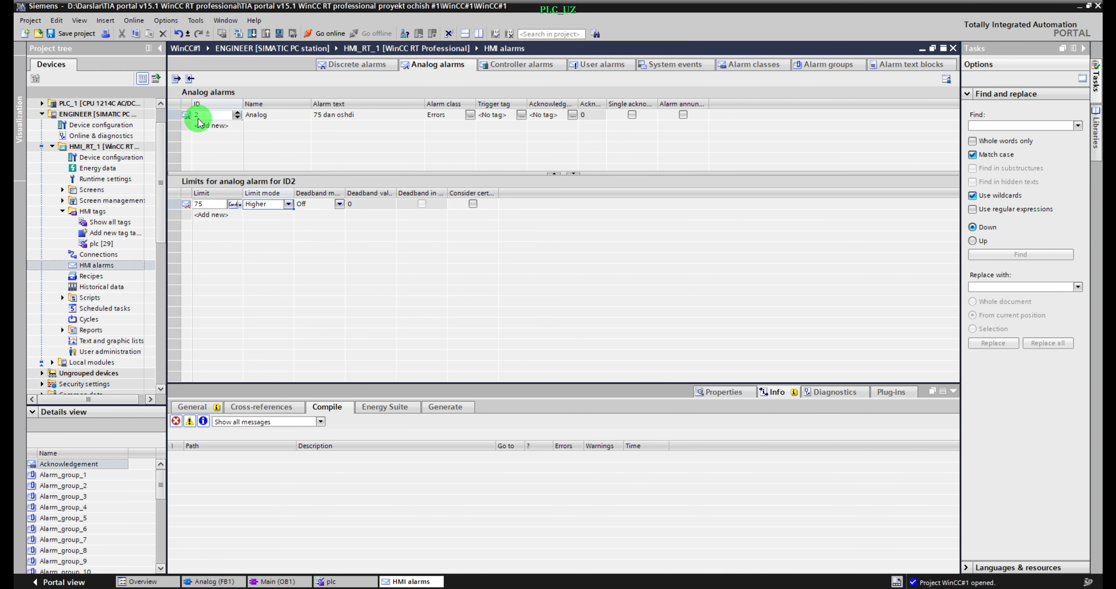
left_click(342, 65)
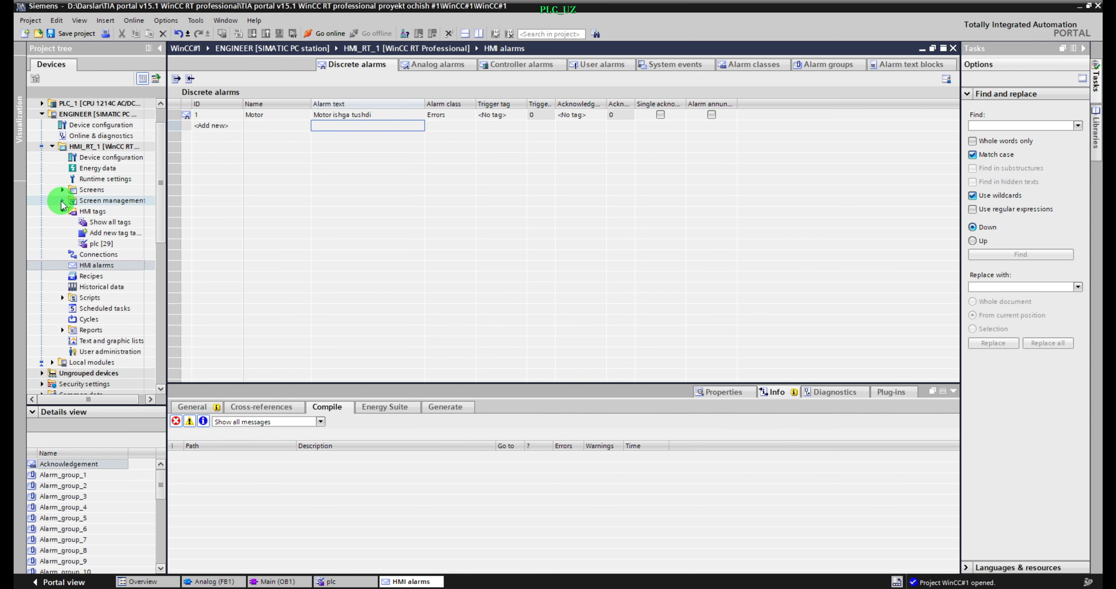
Step: Duplicate the HTML screen within the Screens folder and rename the copy as Alarms
left_click(63, 189)
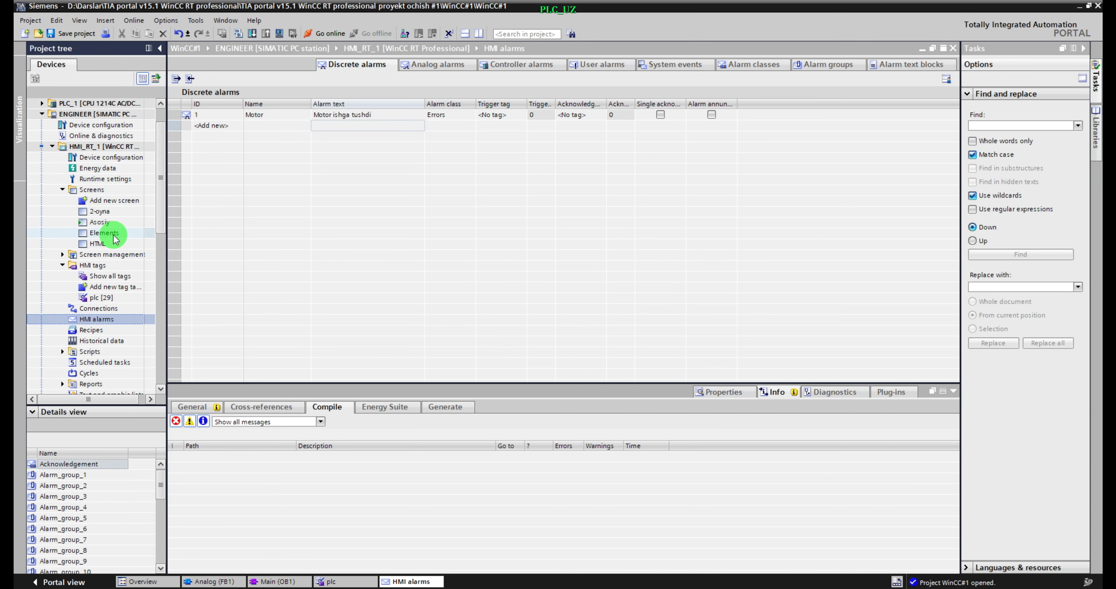
left_click(100, 244)
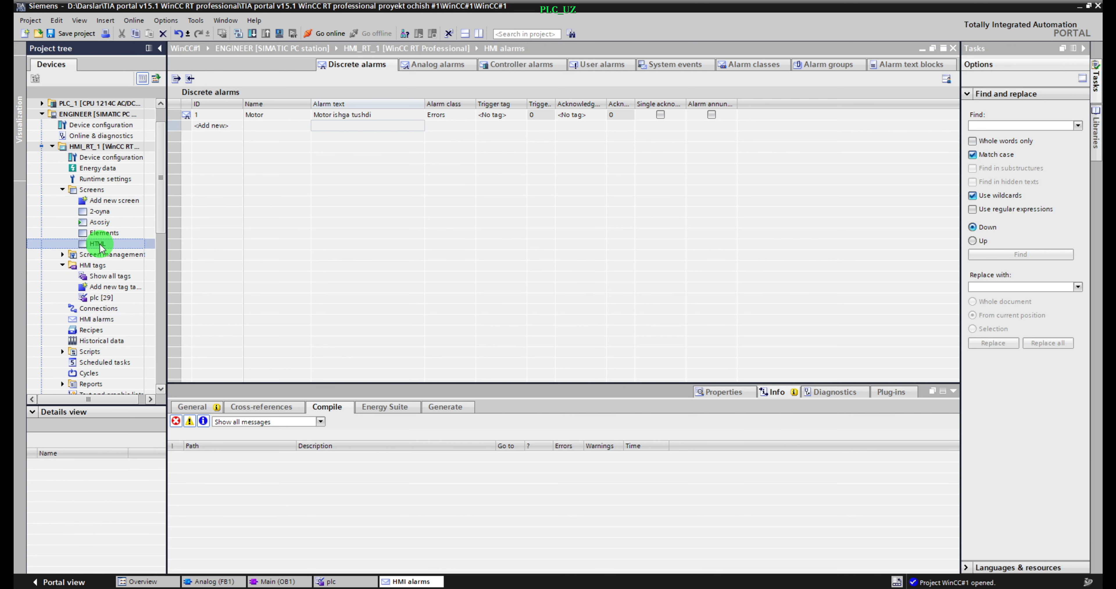
left_click(112, 191)
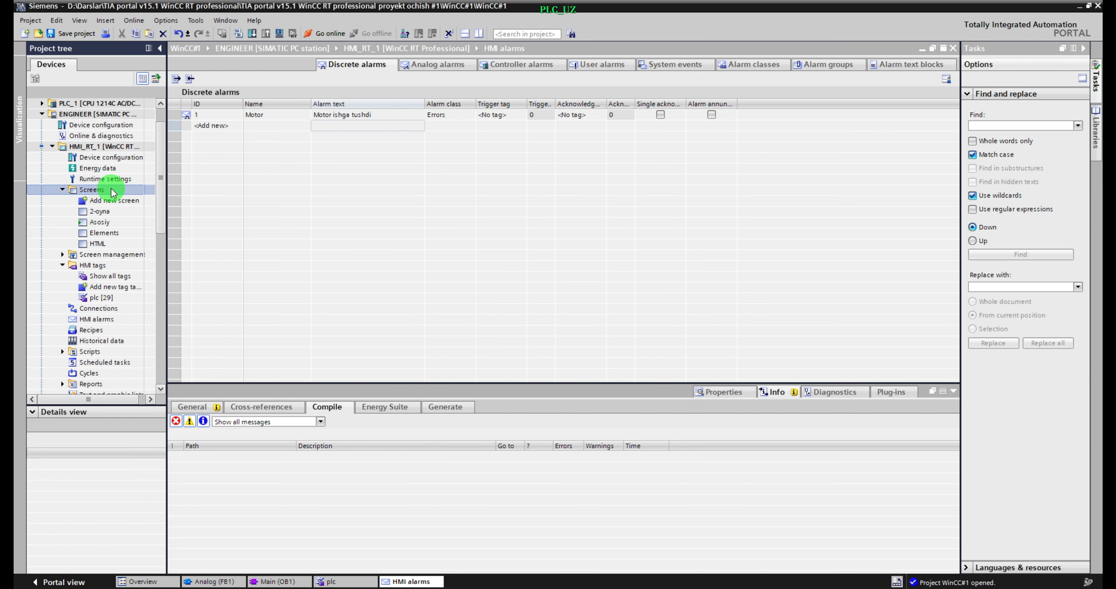
key("ctrl+v")
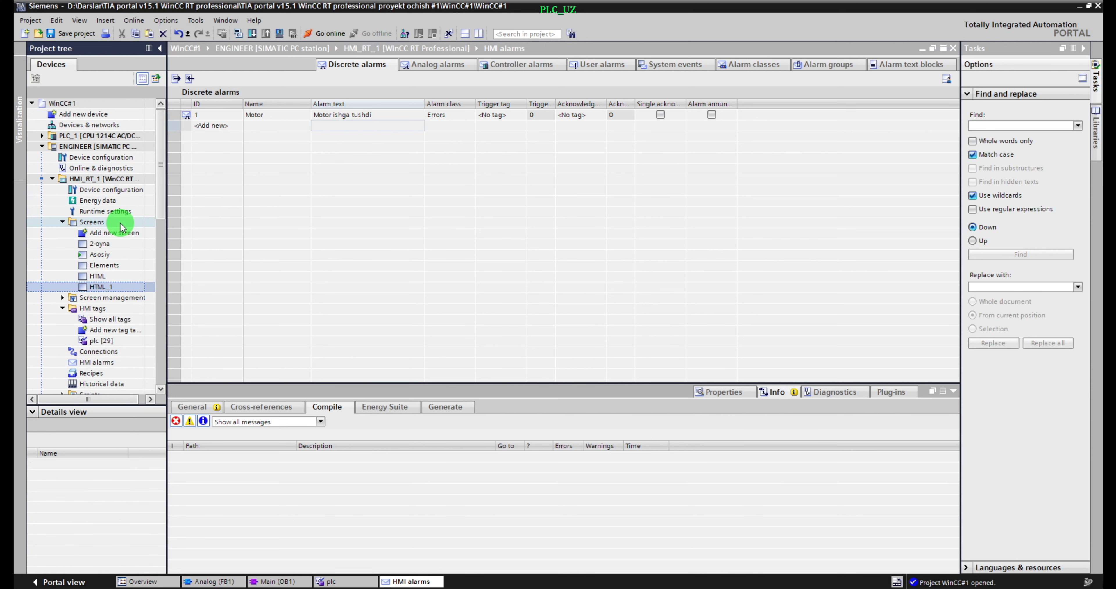
right_click(113, 288)
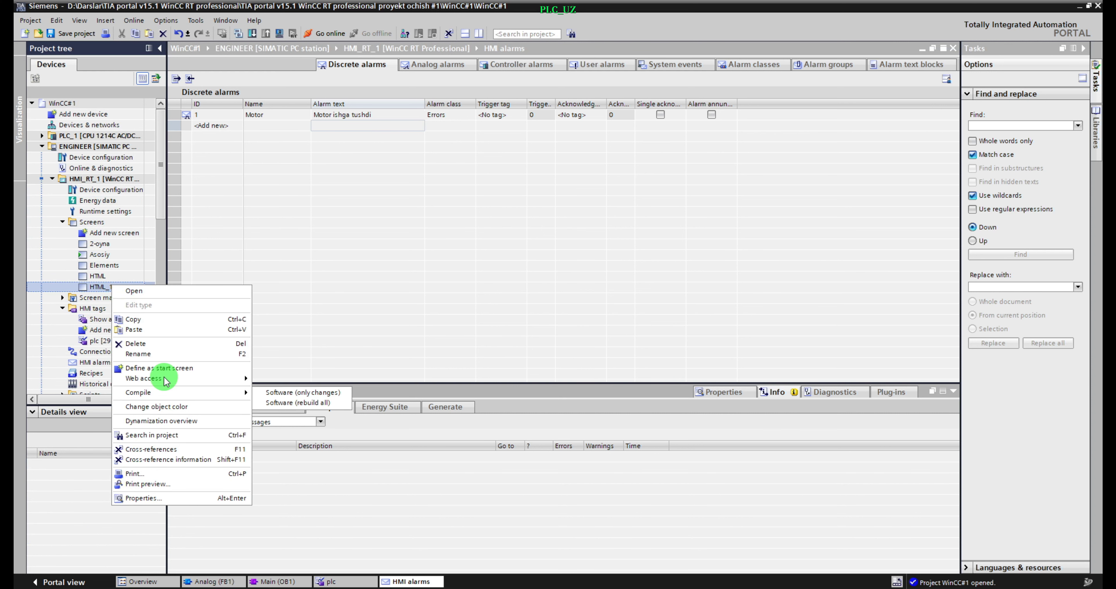
left_click(159, 355)
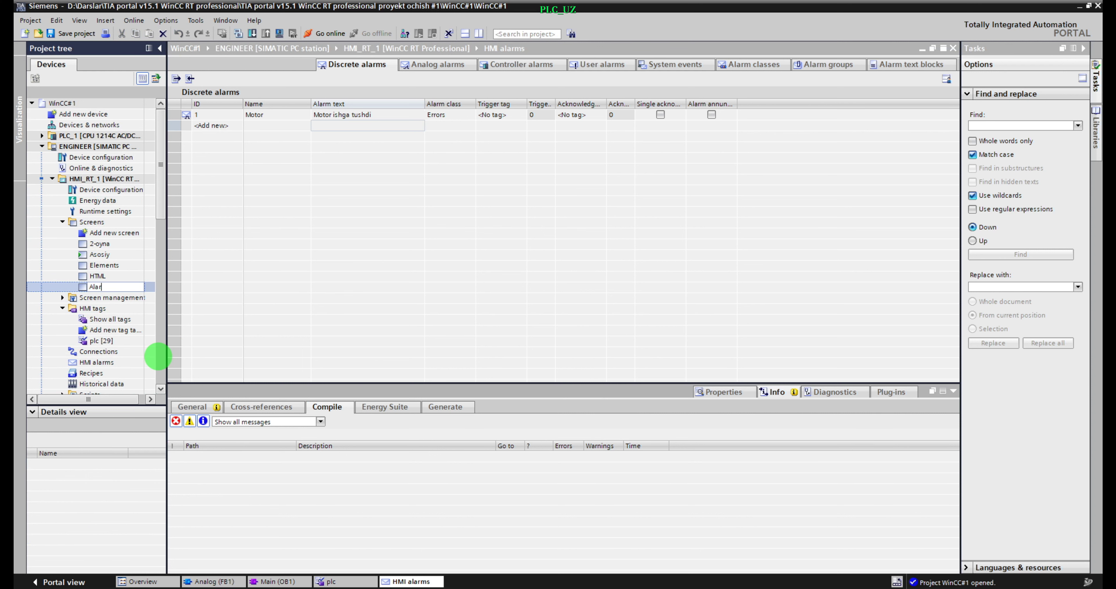
key("Return")
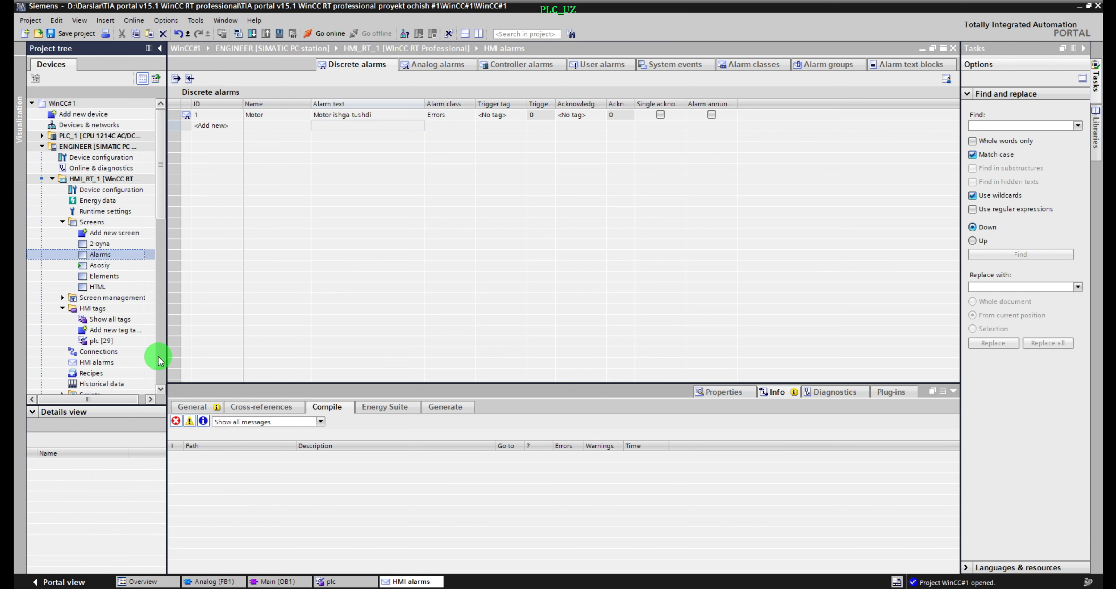
Step: Open the Asosiy screen and add a navigation button to the Alarms screen beside the HTML button
left_click(106, 266)
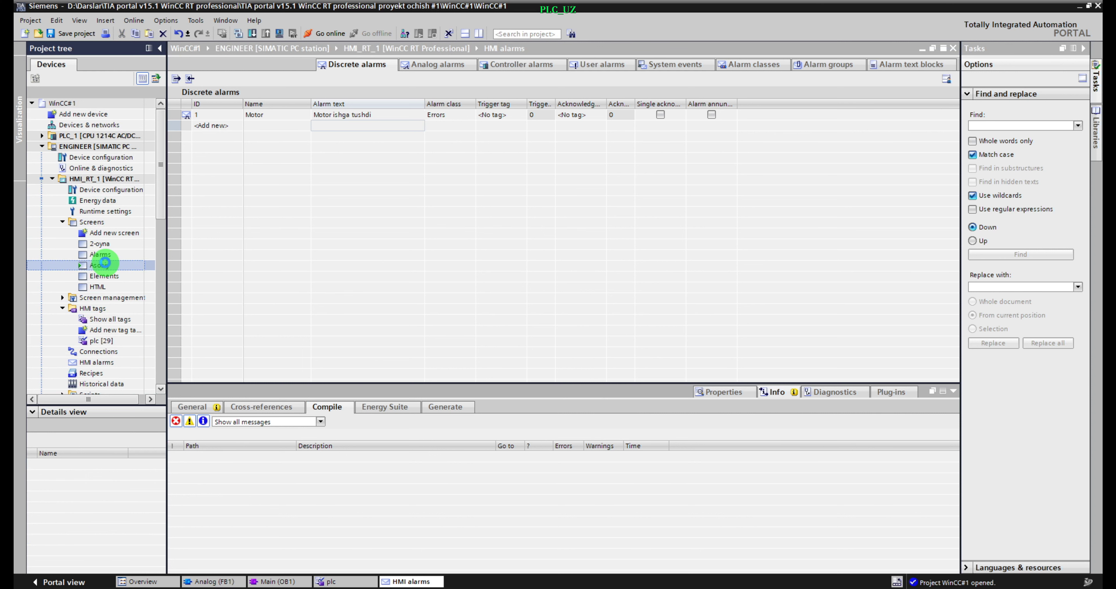
double_click(106, 264)
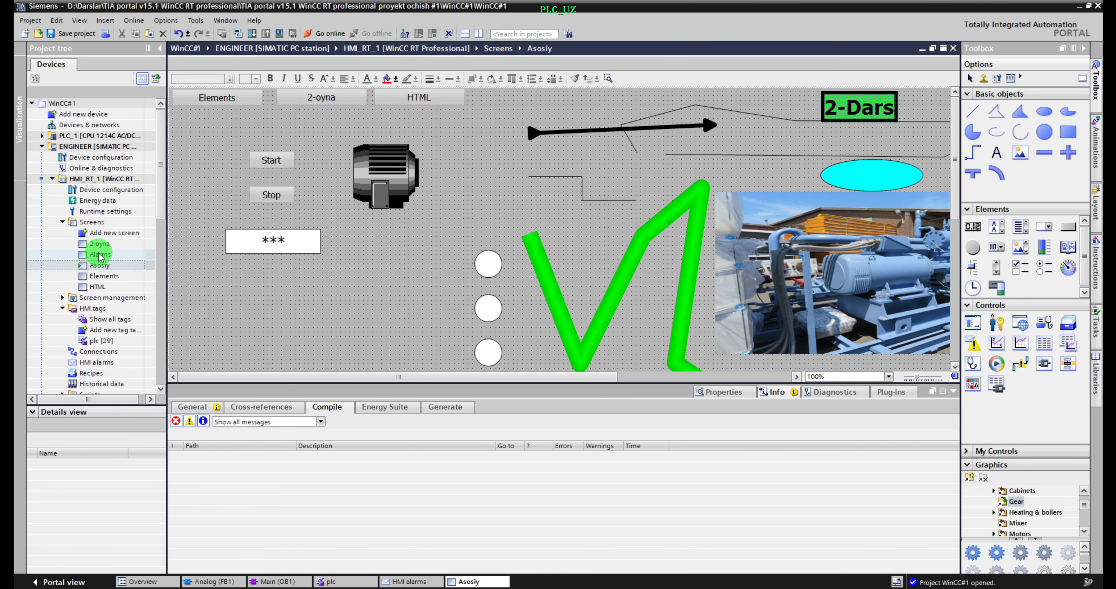
left_click_drag(99, 255, 514, 98)
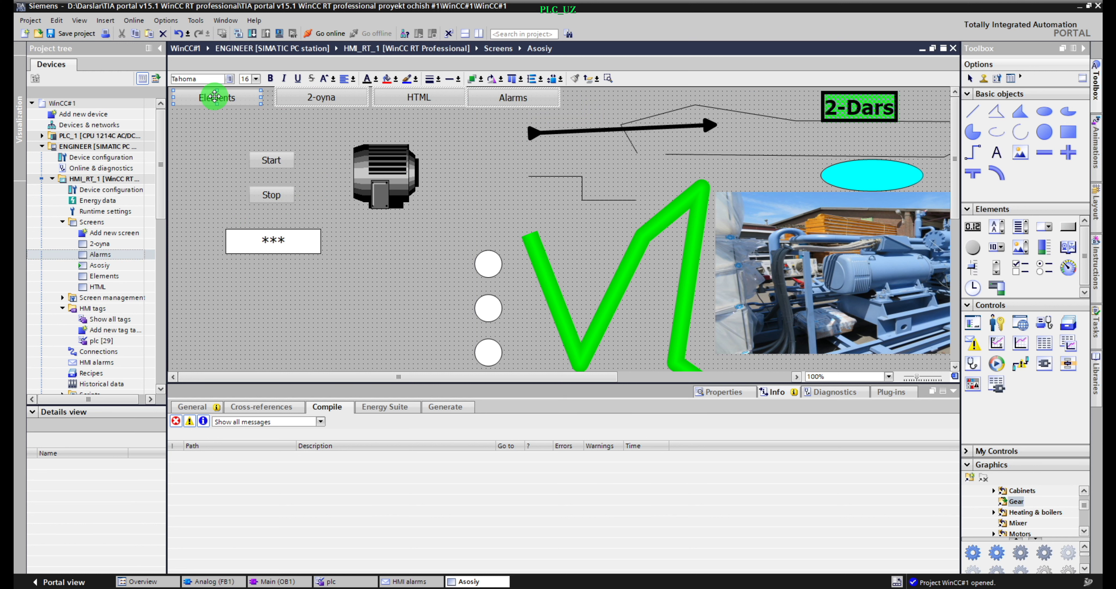
left_click(513, 80)
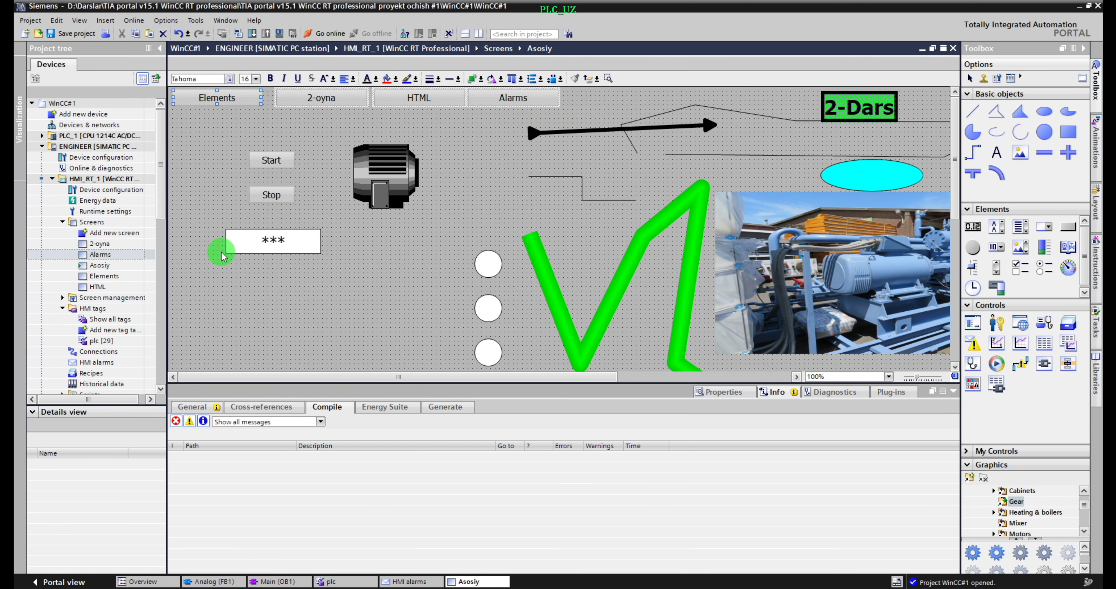
Step: Open the Alarms screen and delete its HTML browser and the WinCC V7.3 and OPC_UA buttons, keeping the Asosiy button
double_click(99, 255)
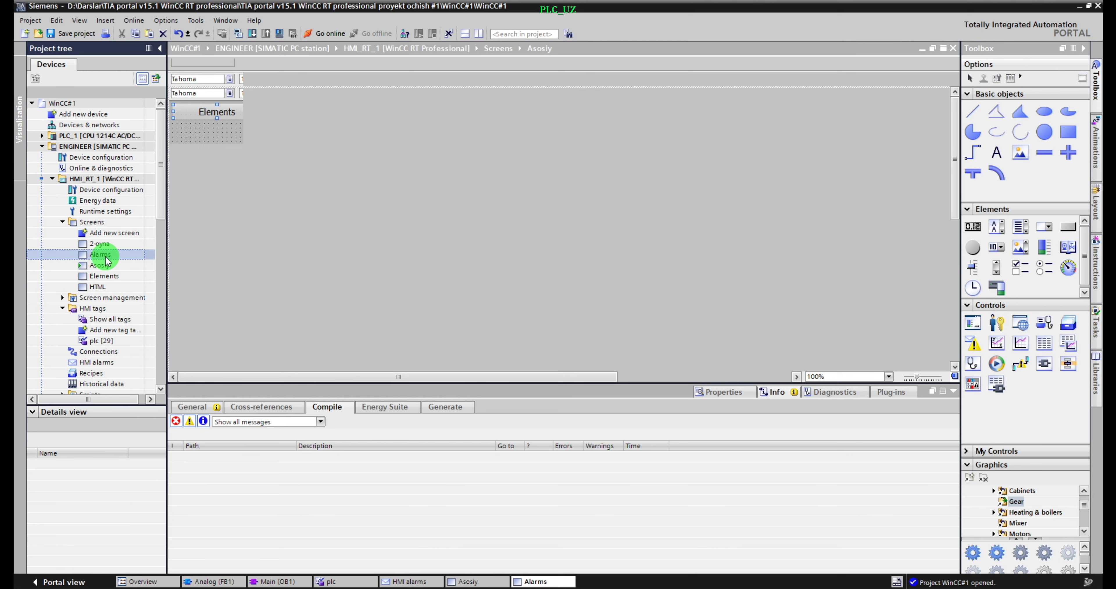
scroll(618, 224, "down", 3)
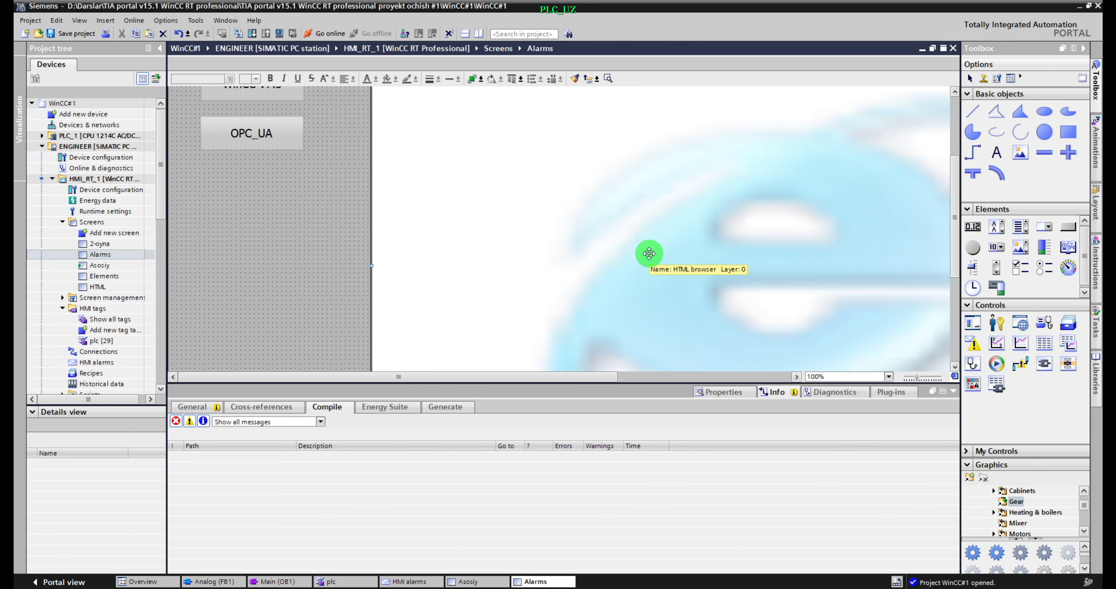
scroll(301, 202, "up", 3)
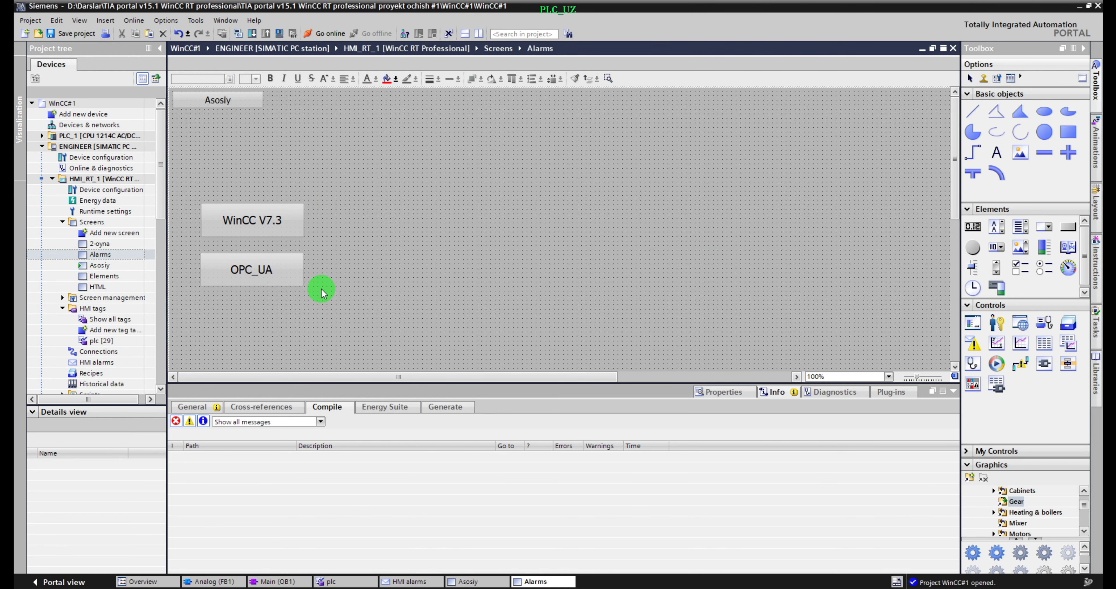
left_click_drag(266, 292, 194, 167)
key("Delete")
Step: Place an Alarm view control on the Alarms screen
scroll(555, 271, "down", 1)
scroll(558, 275, "down", 1)
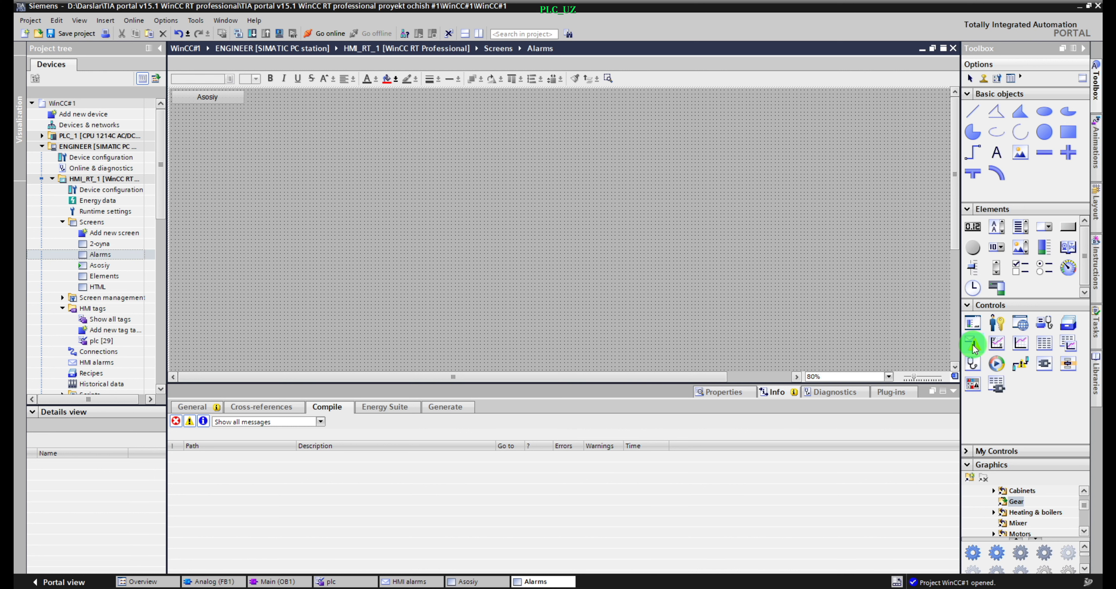
left_click_drag(973, 347, 437, 221)
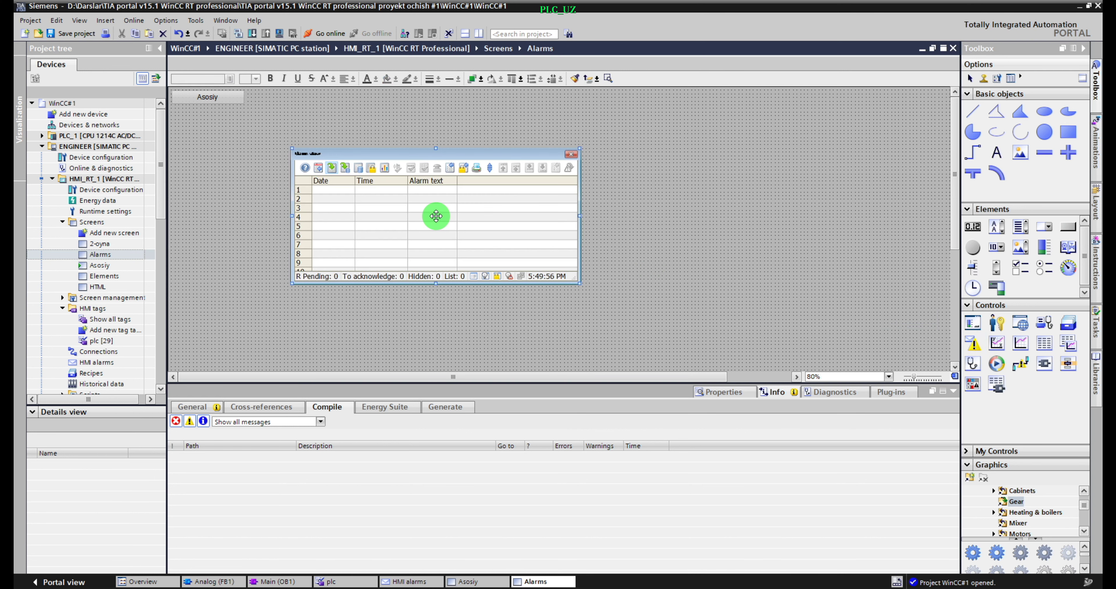
Step: Enlarge the alarm view to about 1851 × 998 and position it below the Asosiy button at about X 33, Y 50
scroll(561, 291, "down", 1)
scroll(563, 294, "down", 1)
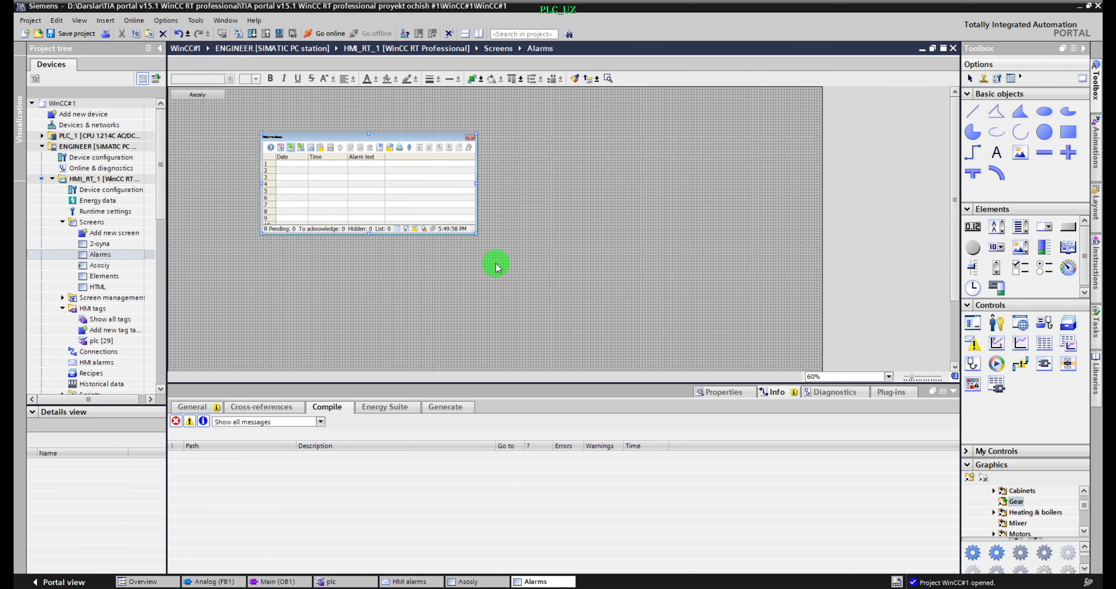
left_click_drag(478, 233, 727, 356)
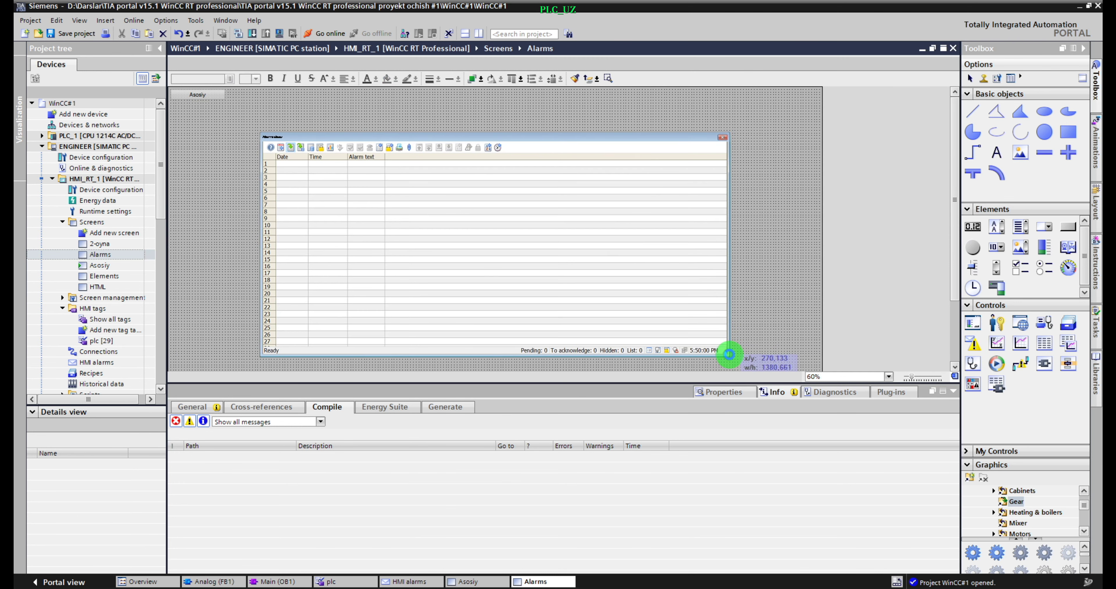
left_click_drag(617, 147, 535, 129)
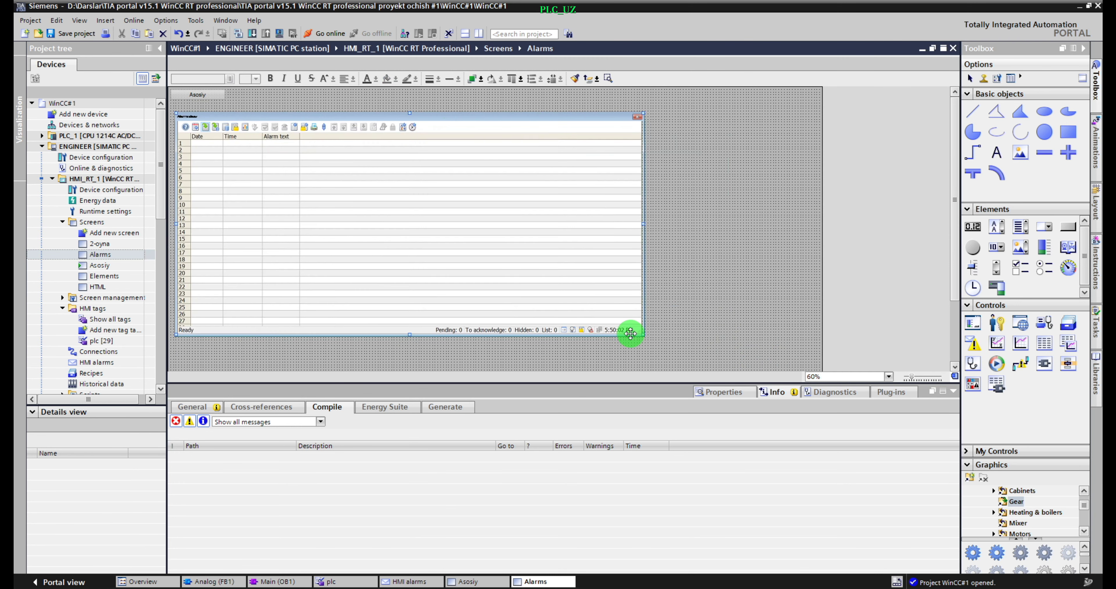
left_click_drag(643, 333, 804, 367)
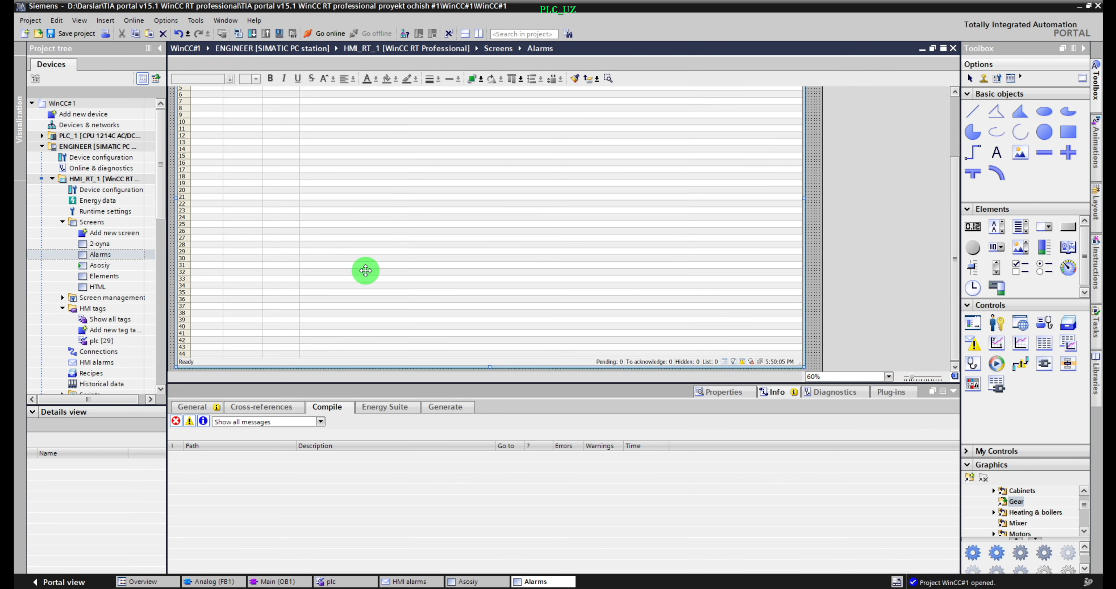
scroll(364, 269, "up", 3)
mouse_move(465, 182)
left_mouse_down()
mouse_move(479, 179)
mouse_move(464, 174)
left_mouse_up()
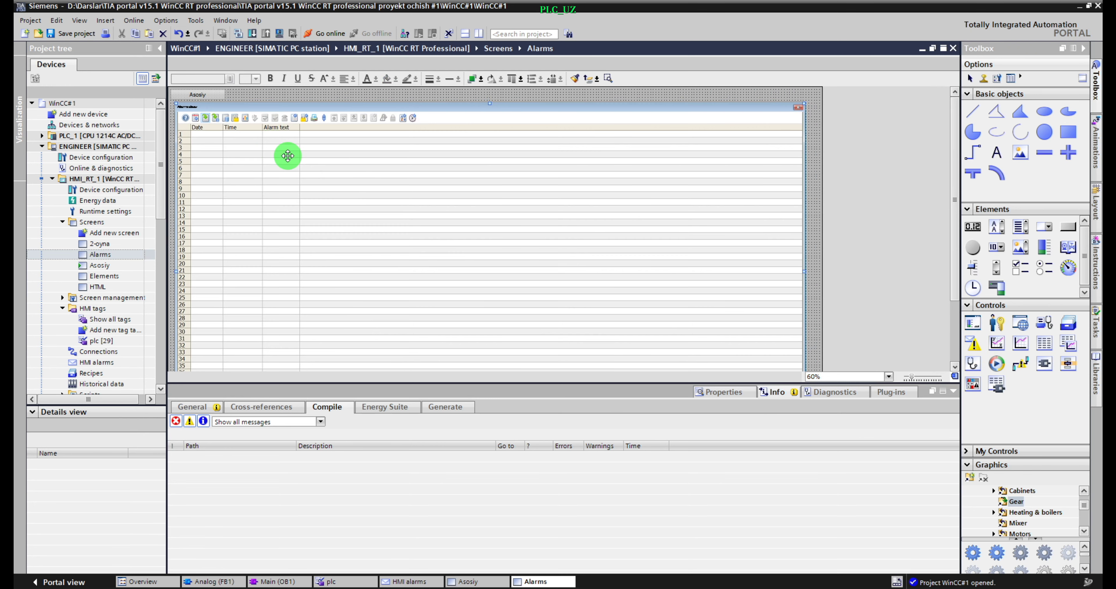
left_click_drag(293, 162, 273, 154)
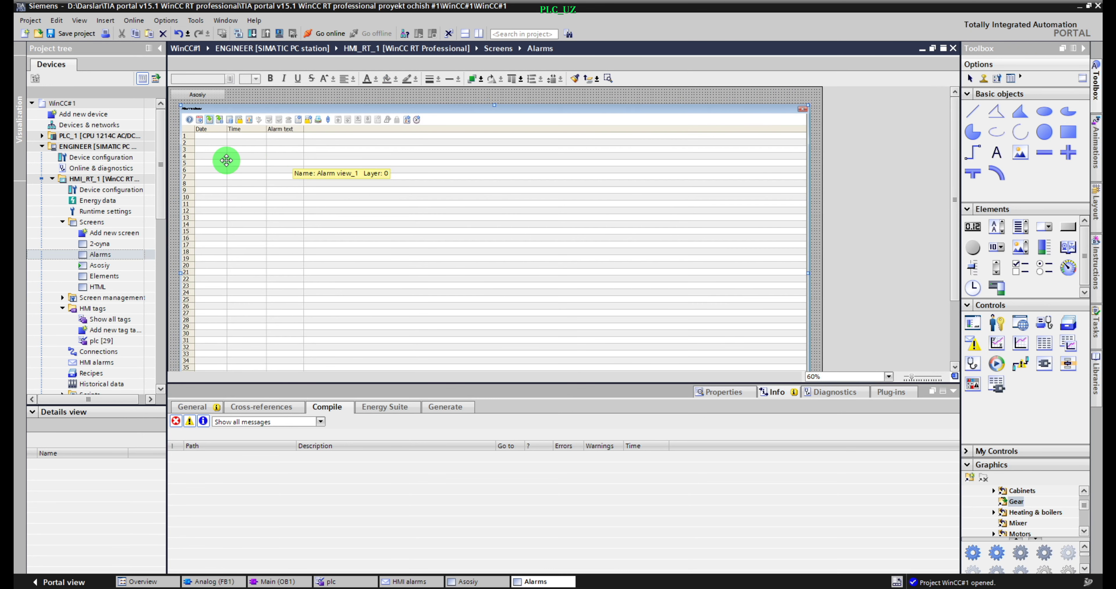
Step: Examine the alarm view's properties, including its display types, appearance, layout, columns, operator input alarms and text format
double_click(227, 159)
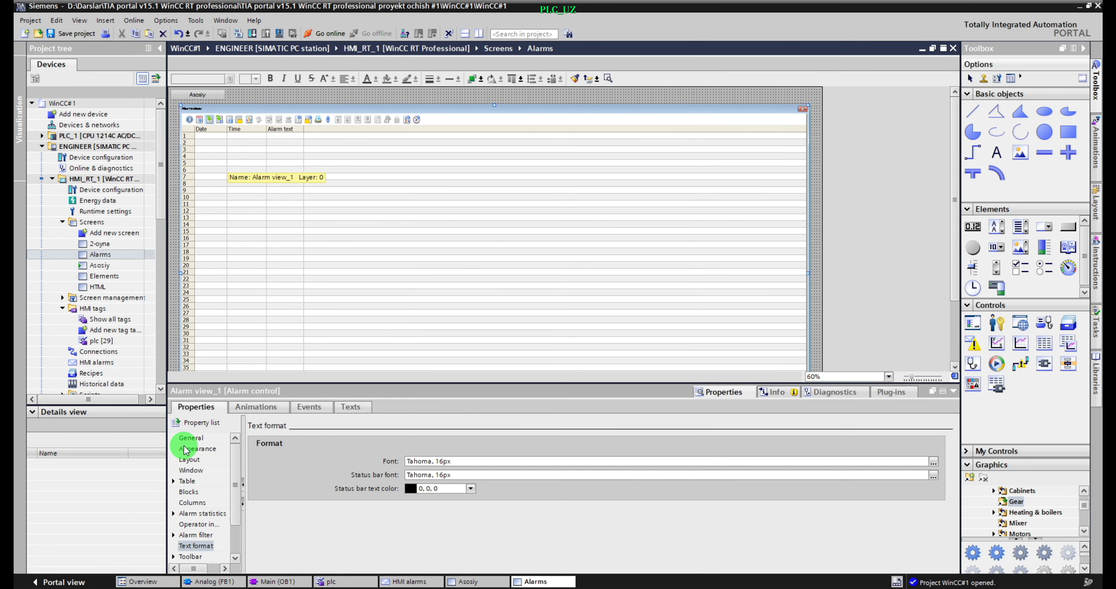
left_click(192, 438)
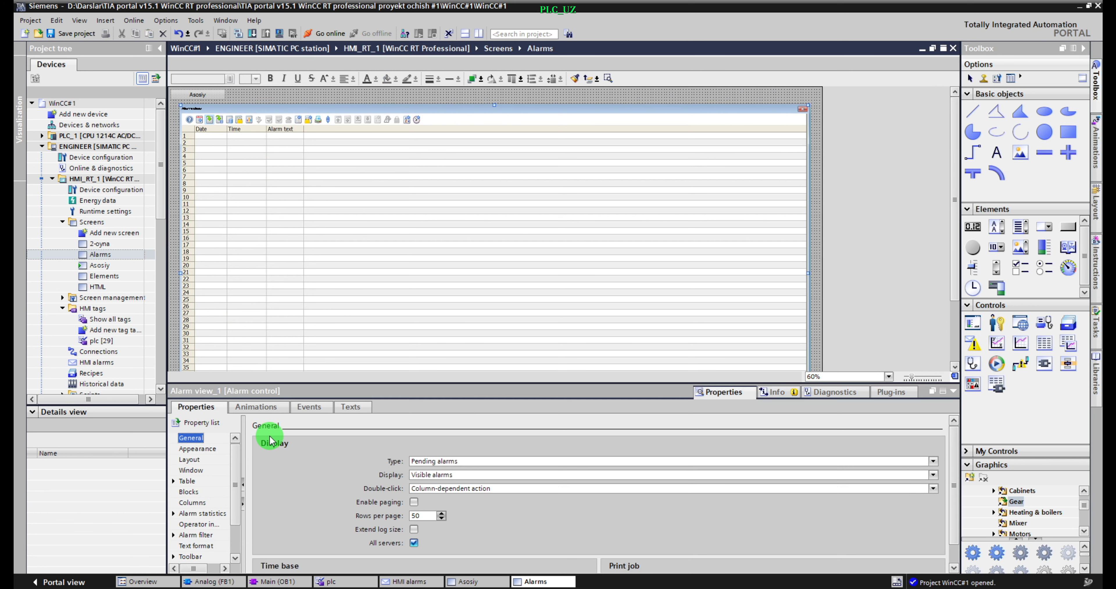
left_click(434, 475)
left_click(446, 462)
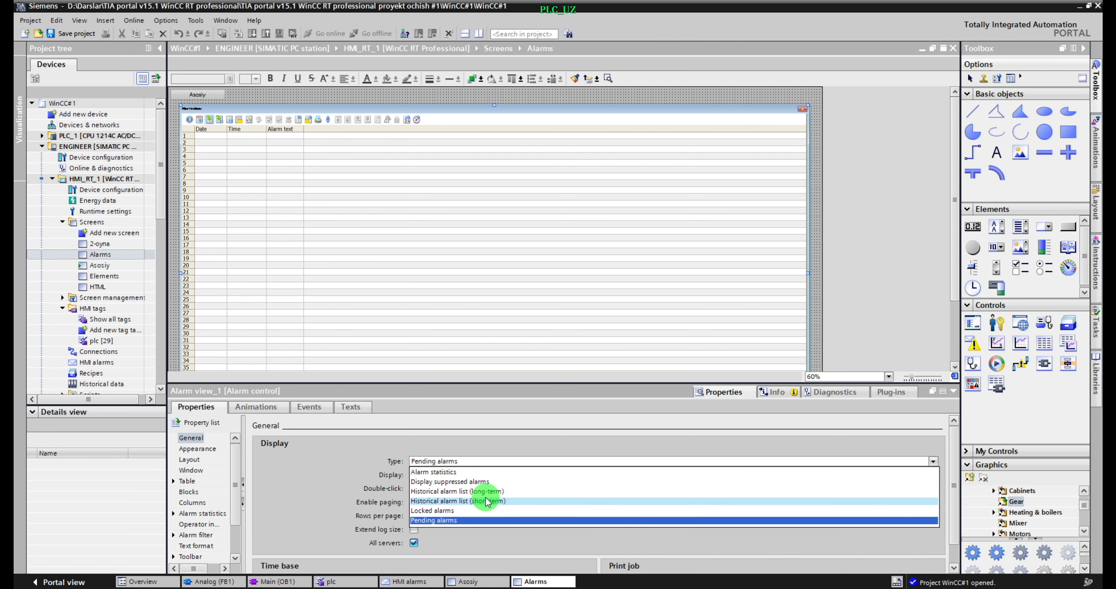
left_click(456, 463)
left_click(197, 449)
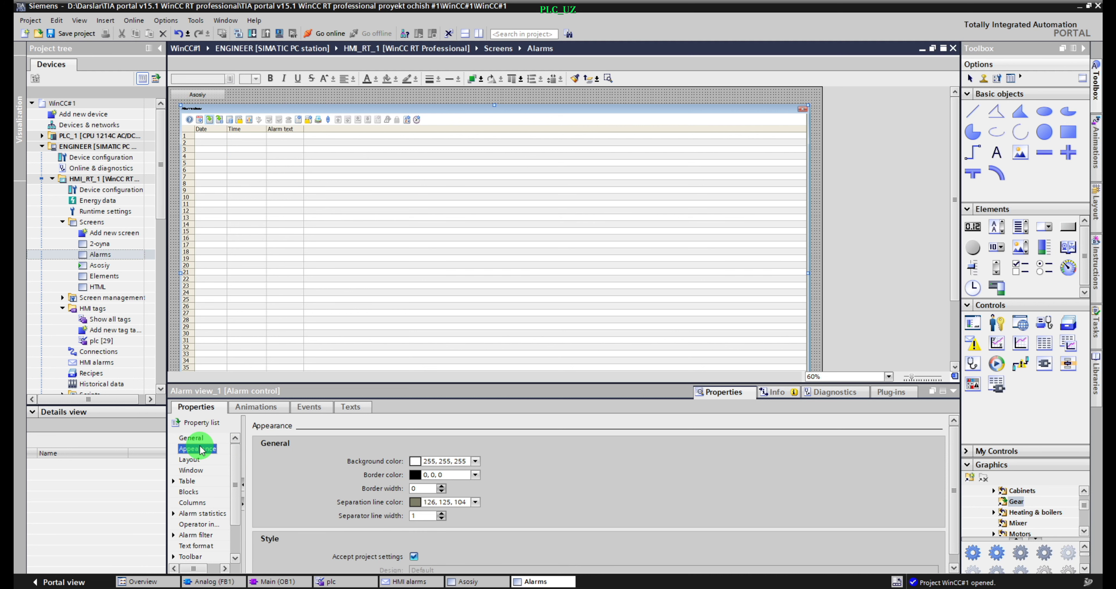
left_click(209, 460)
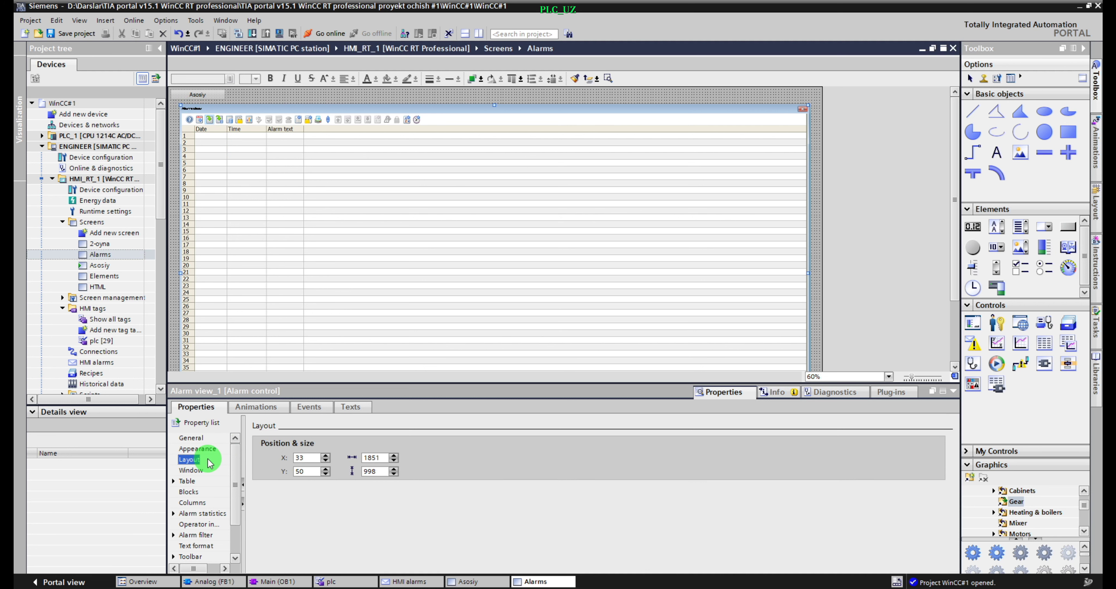
left_click(201, 471)
scroll(455, 493, "down", 10)
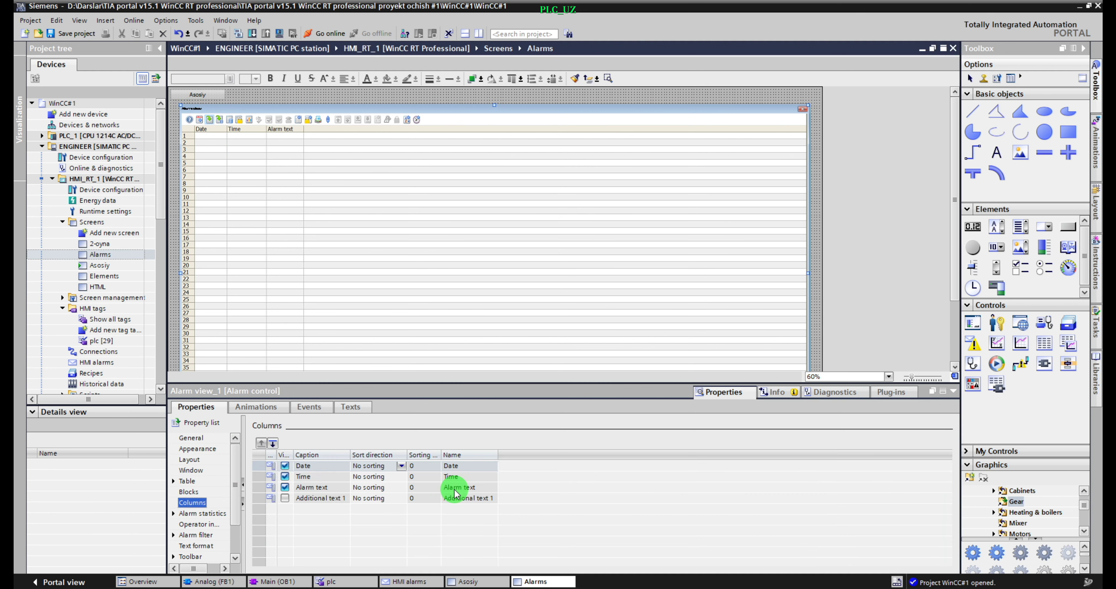
scroll(455, 493, "down", 3)
scroll(454, 491, "down", 3)
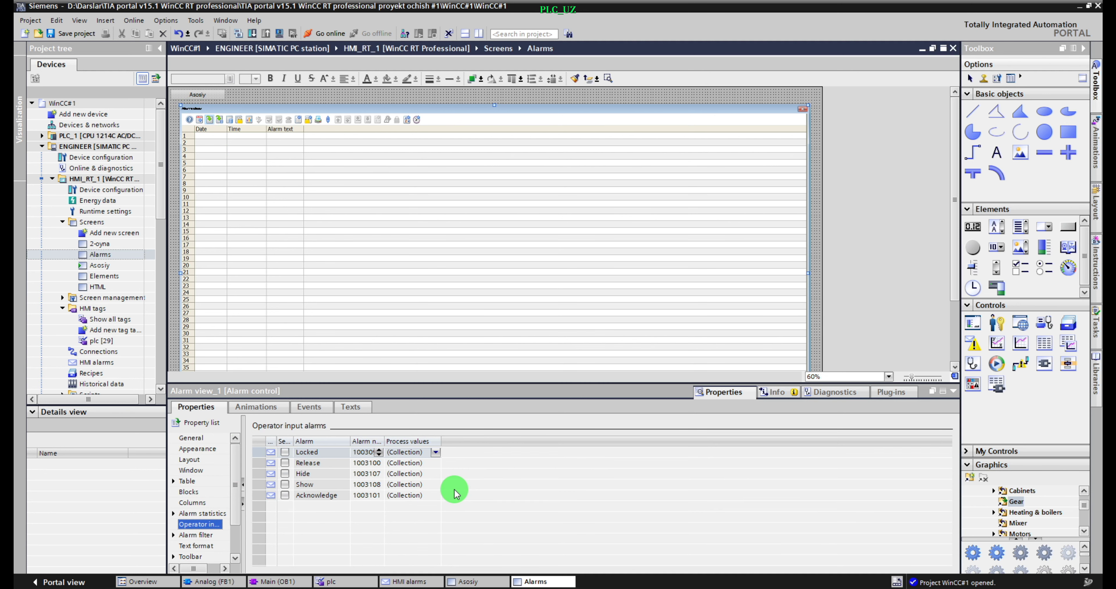
scroll(455, 493, "down", 3)
scroll(455, 493, "down", 5)
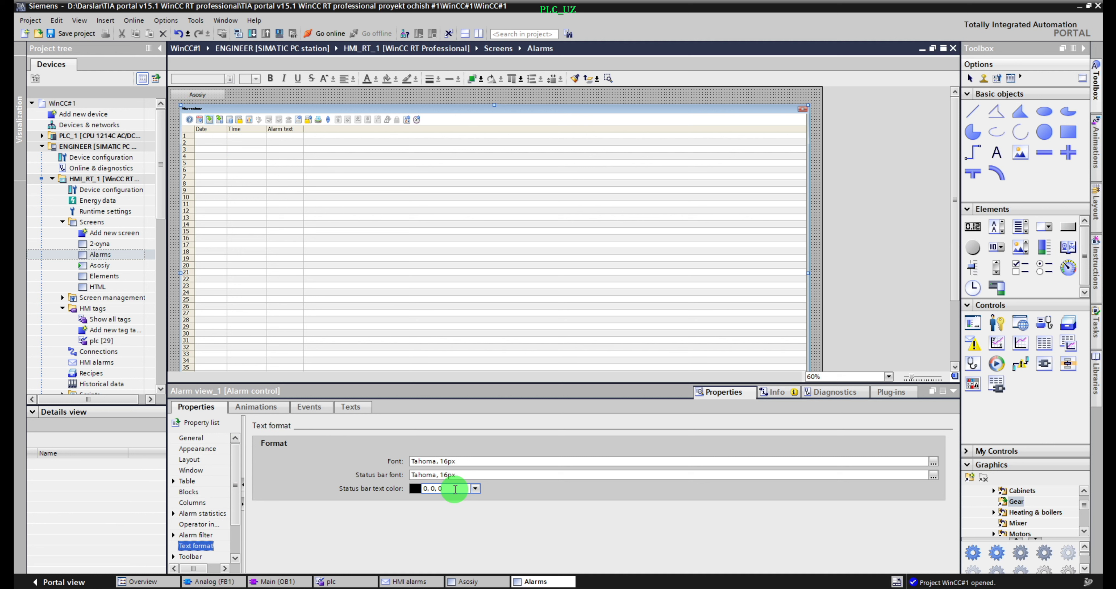
Step: Check the alarm view's data export settings and deselect the alarm view
scroll(330, 498, "down", 4)
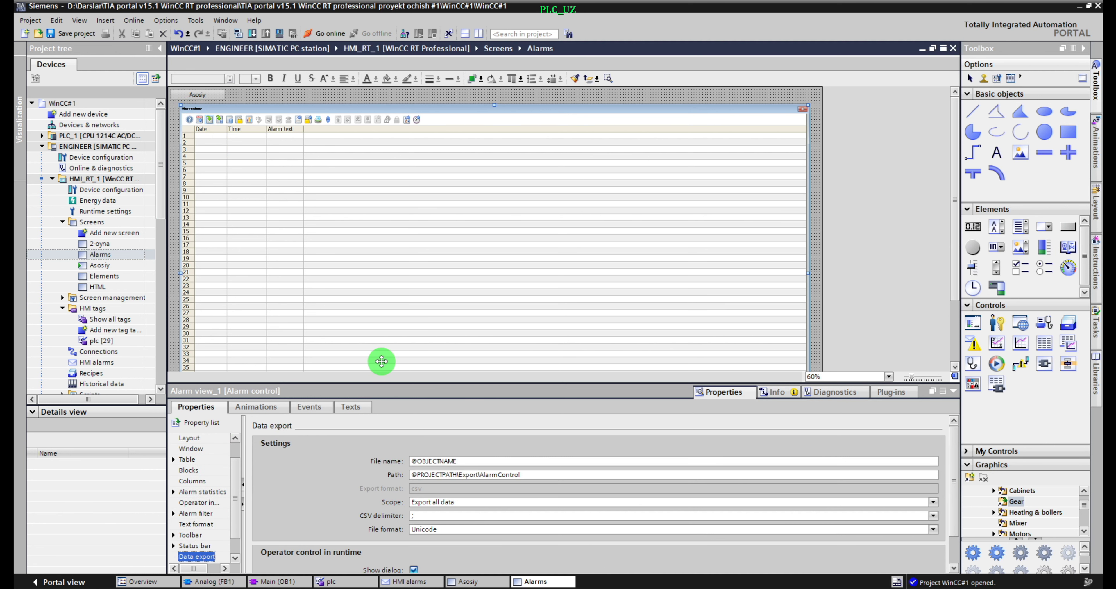
left_click(617, 100)
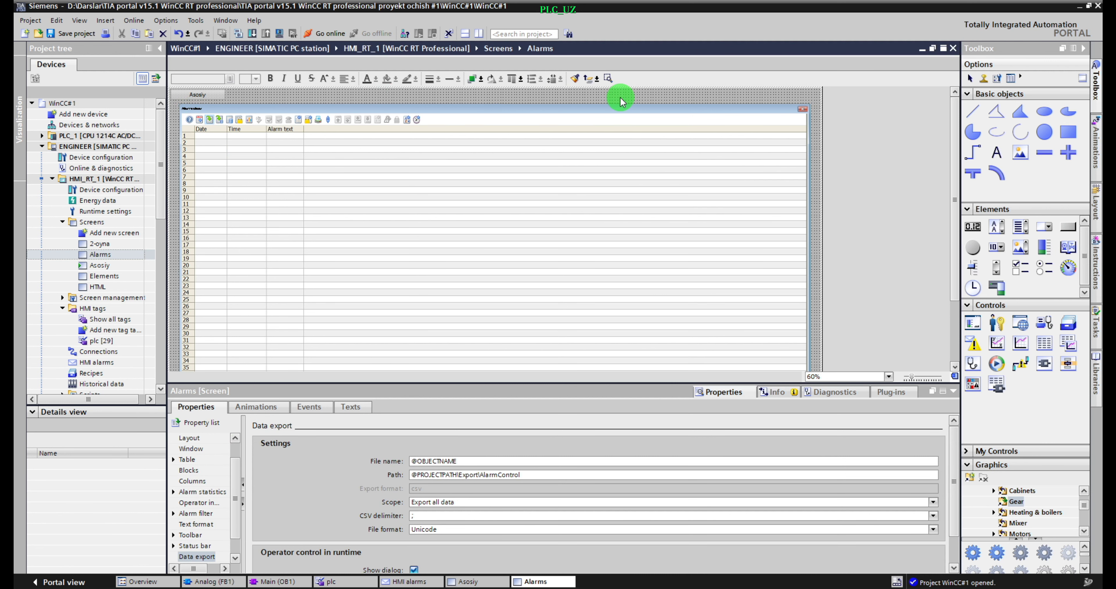
Step: Save the project and start the simulation of PLC_1, placing the simulator window clear of the work area
left_click(106, 135)
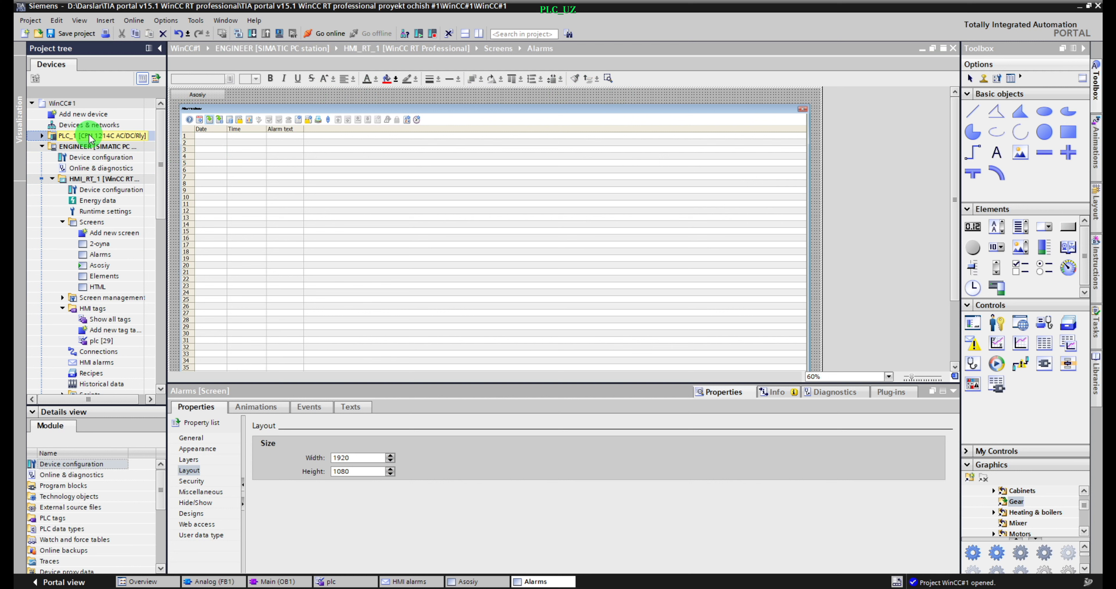
left_click(70, 33)
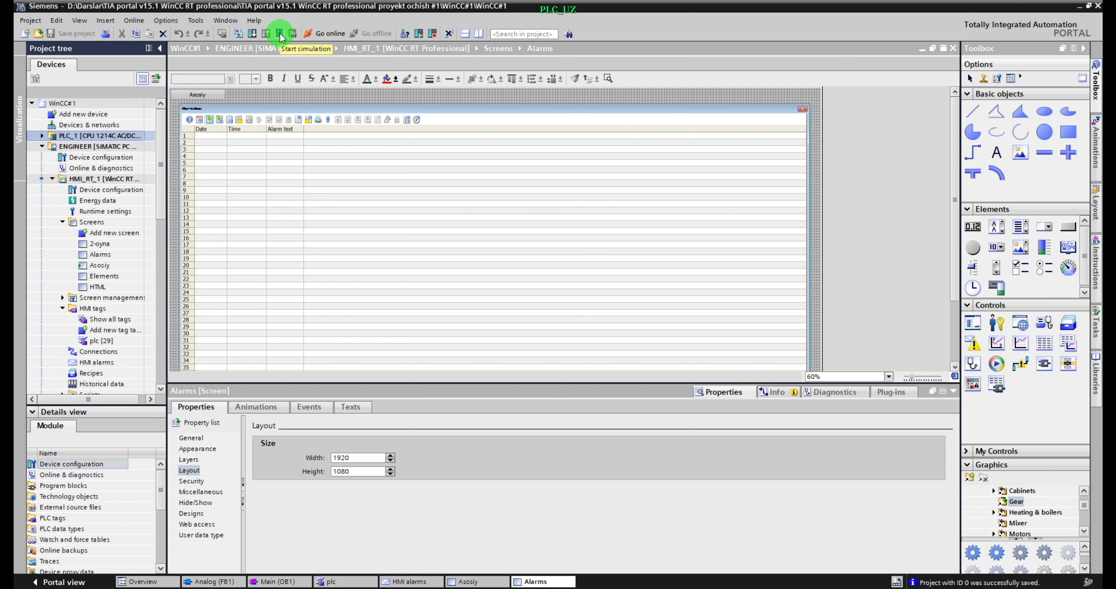
left_click(280, 35)
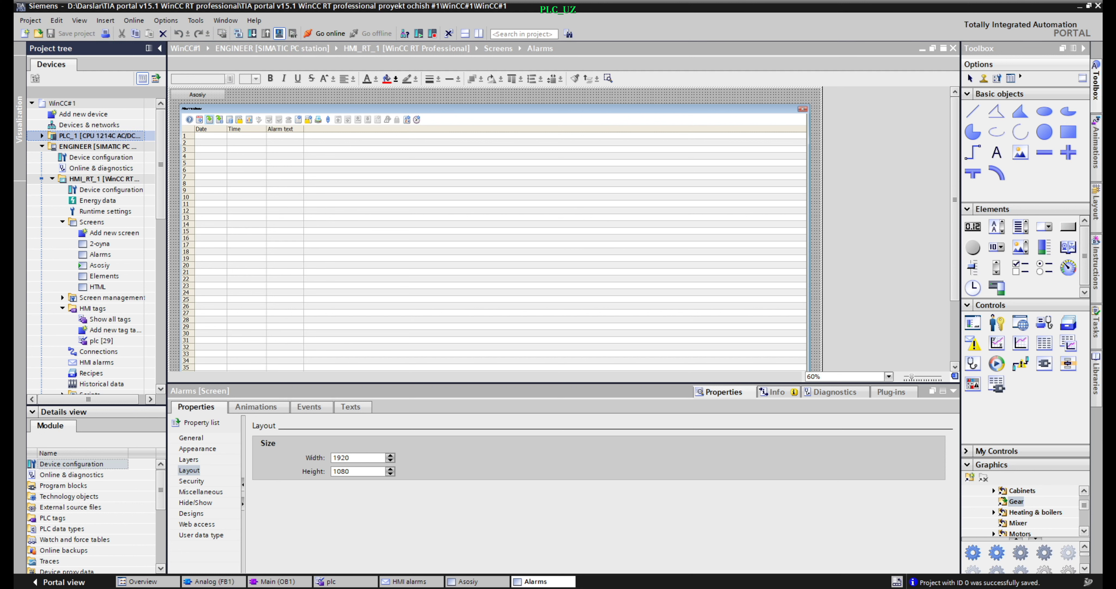
left_click_drag(488, 54, 946, 54)
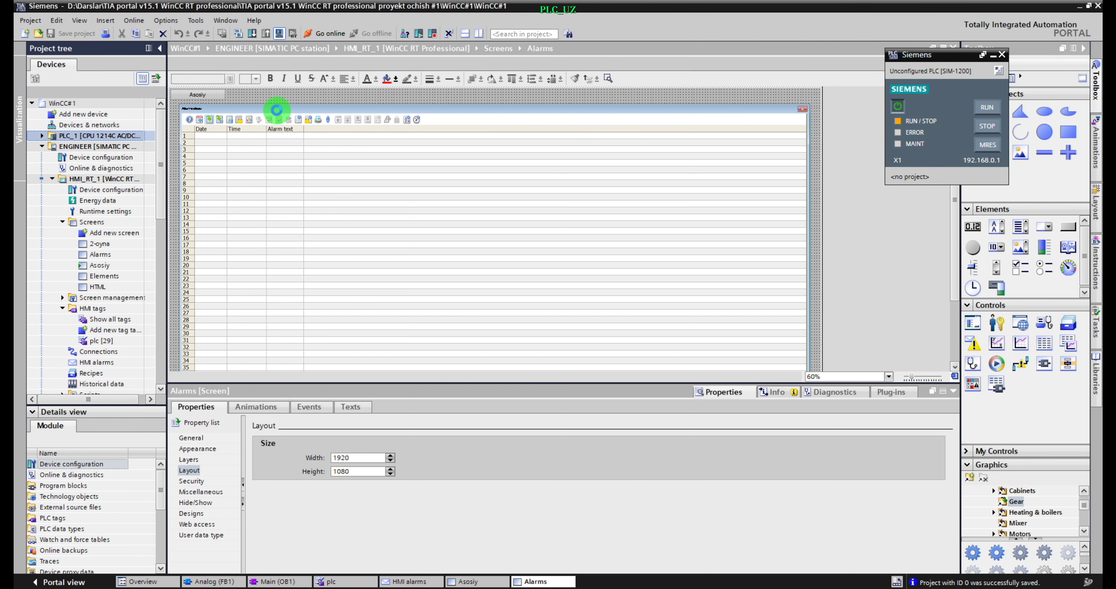
Step: Download PLC_1 to the simulated controller and finish by starting the module
key("ctrl+l")
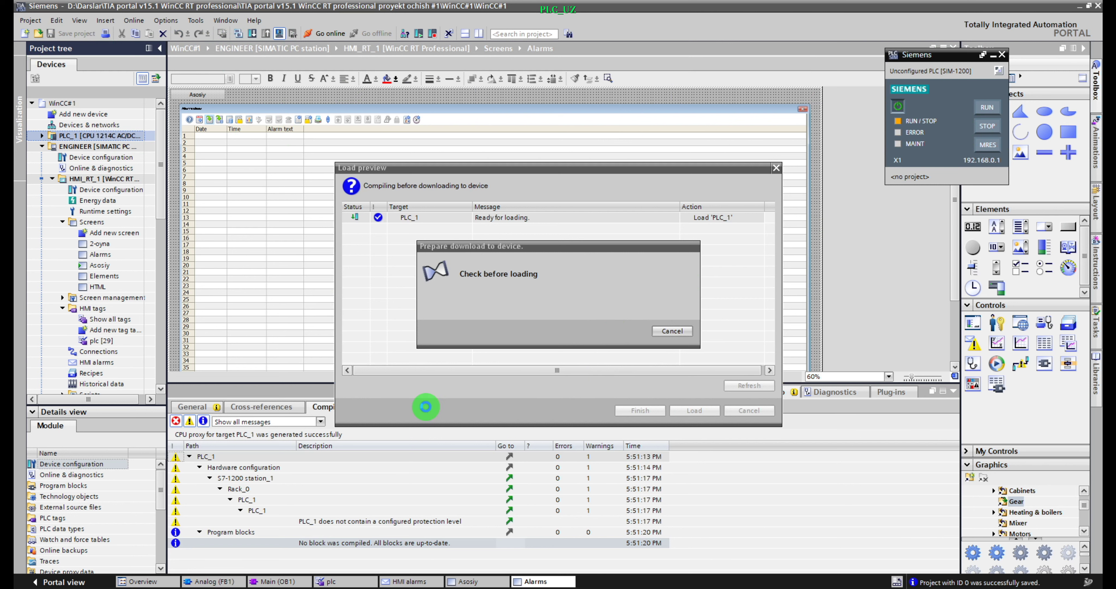
left_click(693, 414)
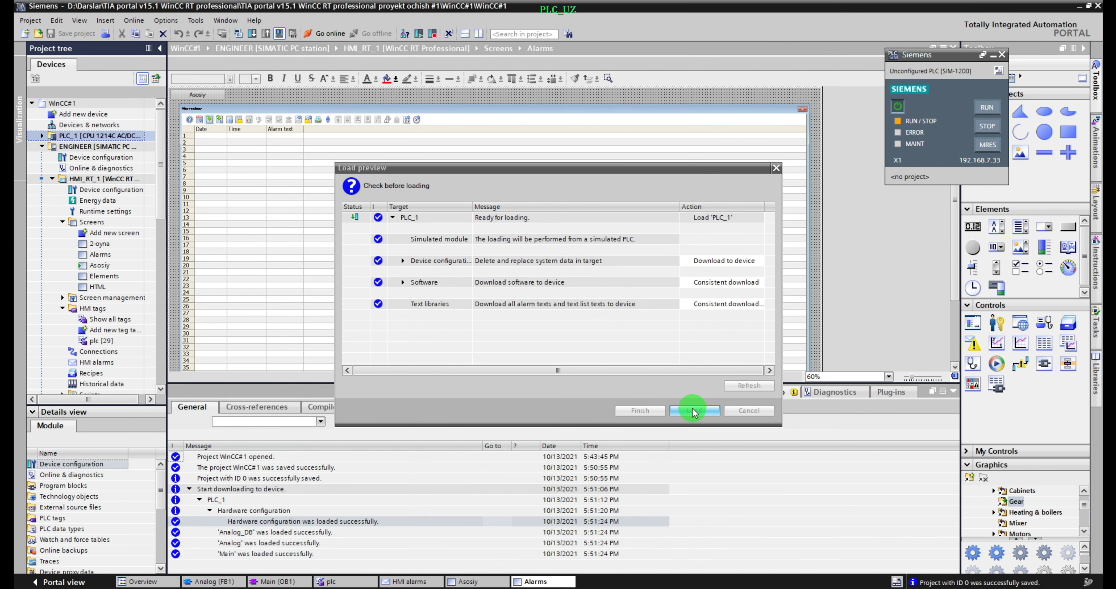
left_click(726, 240)
left_click(715, 241)
left_click(715, 257)
left_click(641, 411)
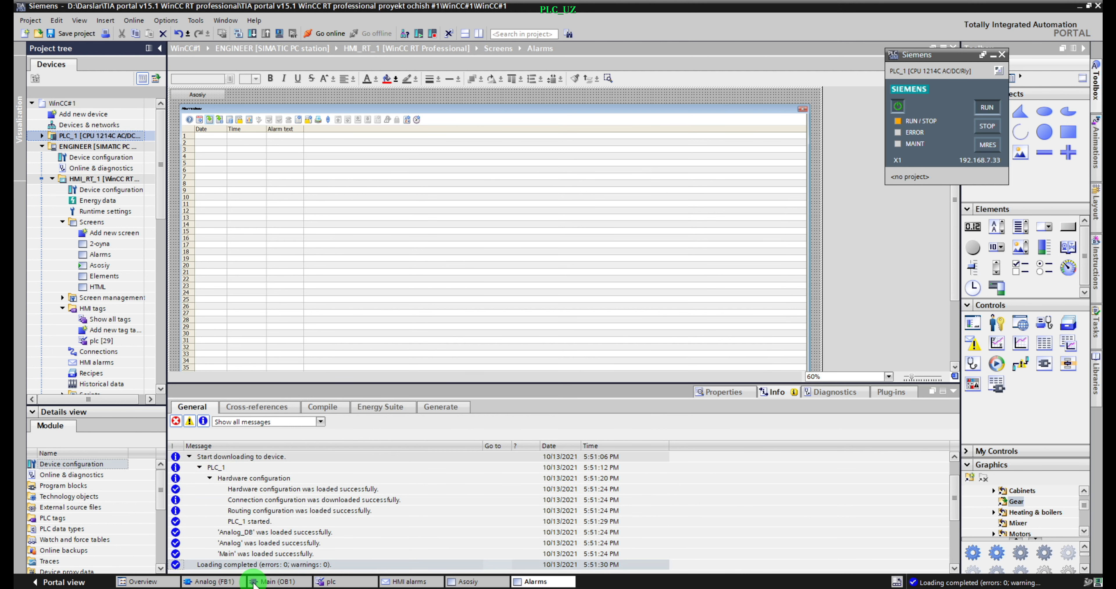
Step: Open the Analog [FB1] block and switch on online monitoring
left_click(217, 581)
left_click(552, 79)
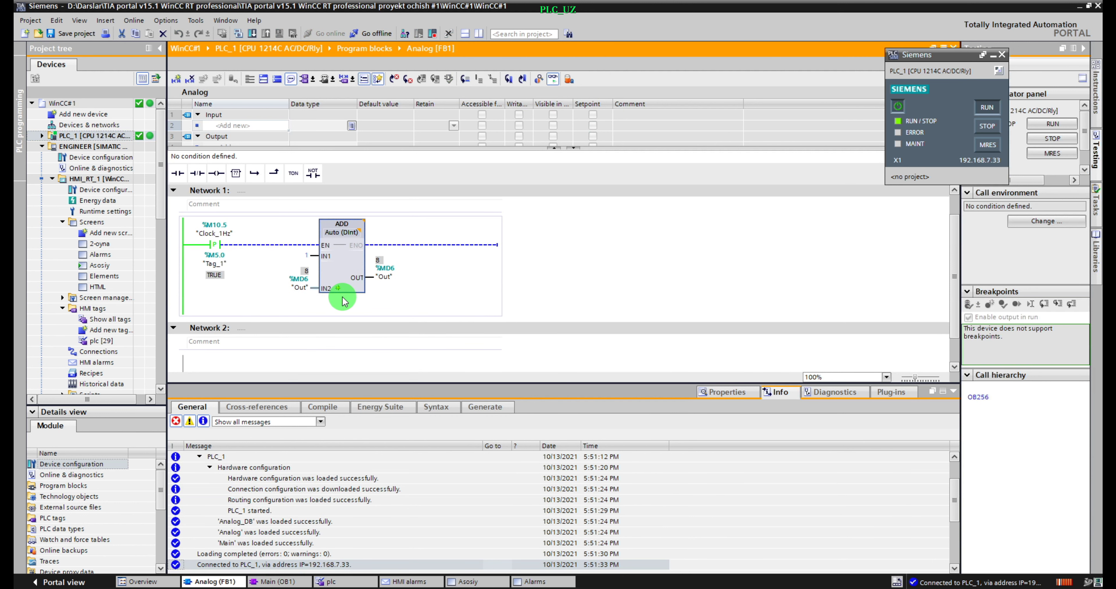
Step: Start the runtime simulation of the ENGINEER PC station
left_click(95, 146)
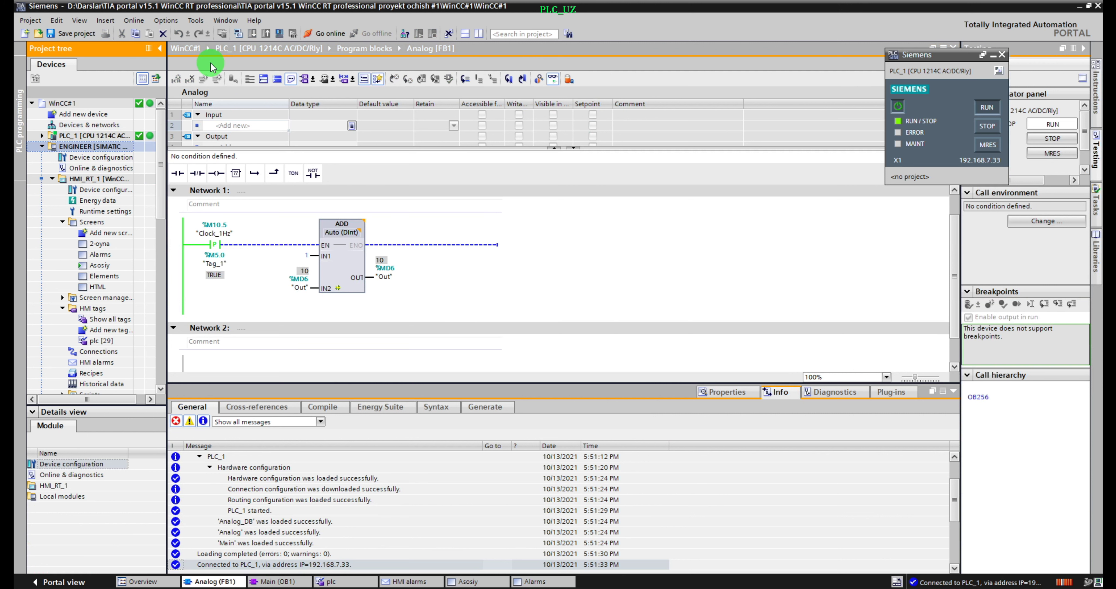
left_click(279, 33)
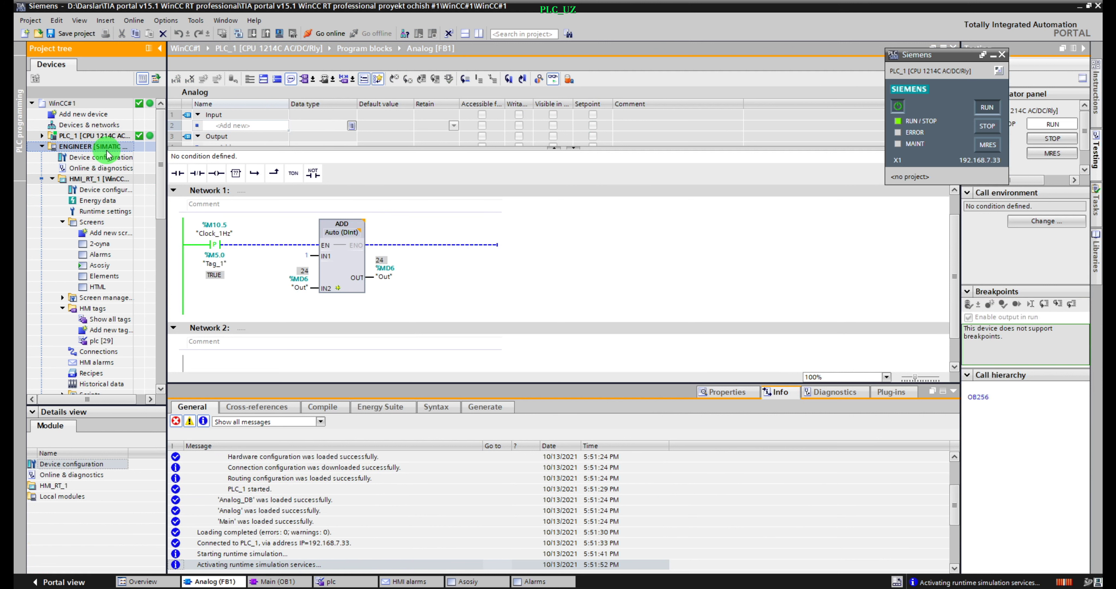
left_click_drag(643, 214, 770, 179)
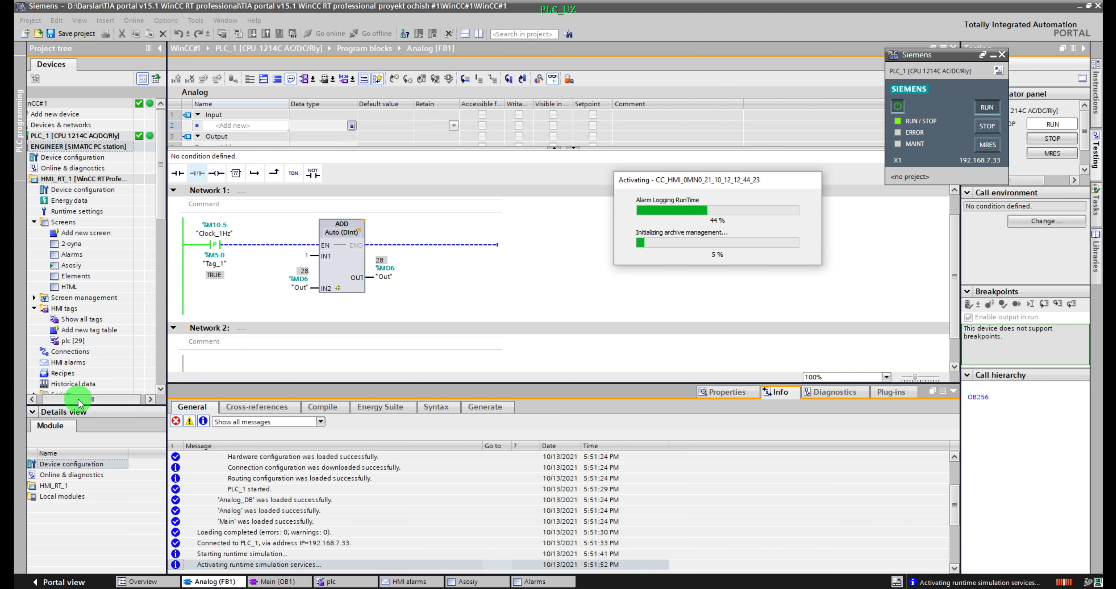
left_click_drag(74, 398, 55, 398)
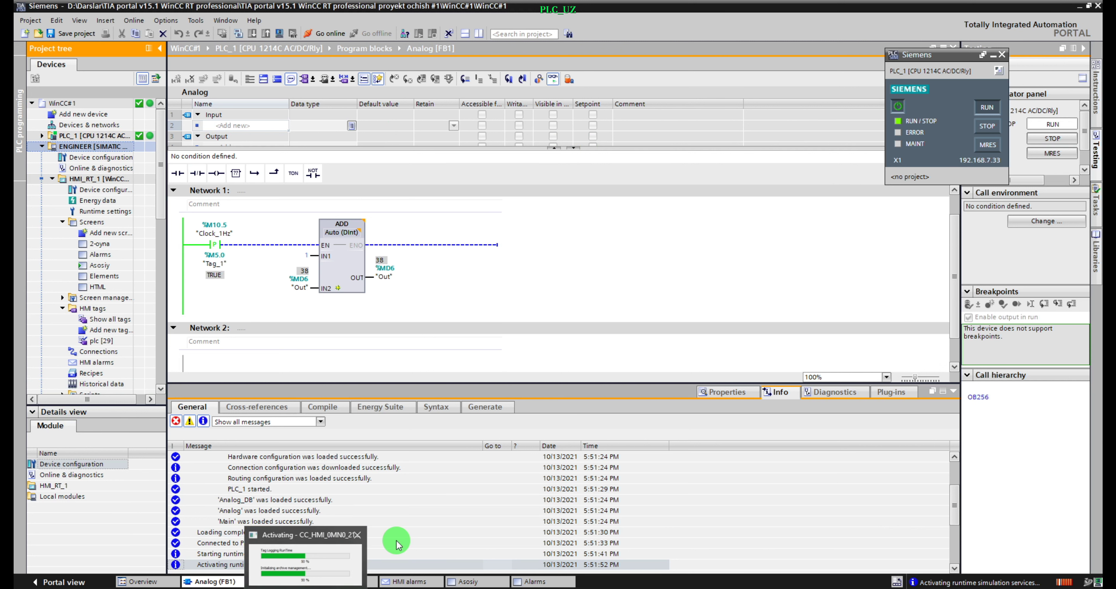
Step: Switch the simulated PLC to STOP and back to RUN, and select the value field on the runtime's main screen
left_click(982, 134)
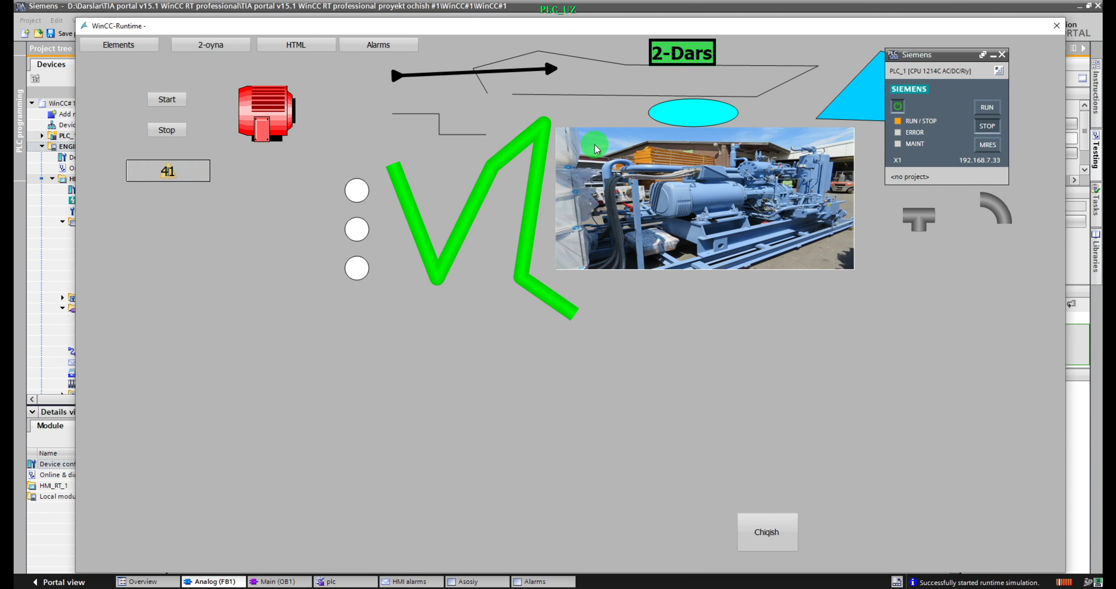
left_click(996, 109)
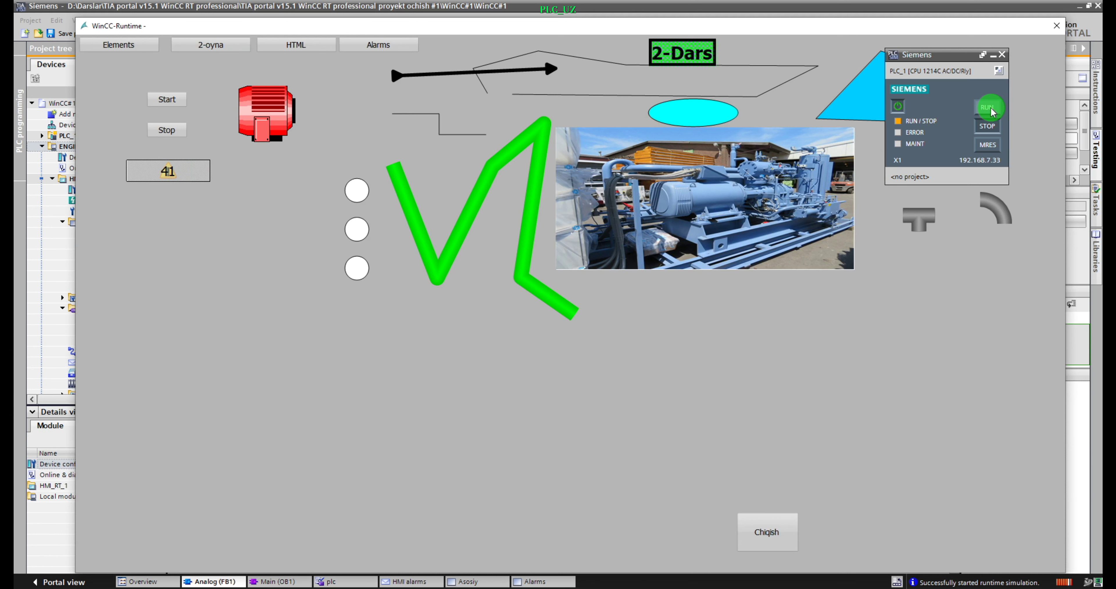
left_click(166, 166)
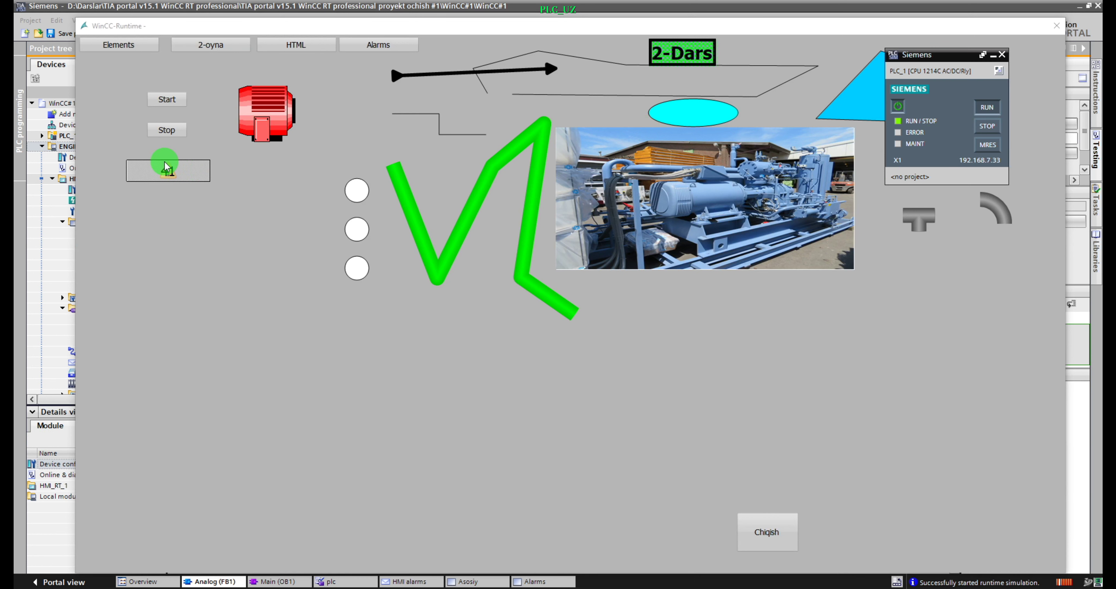
left_click(164, 179)
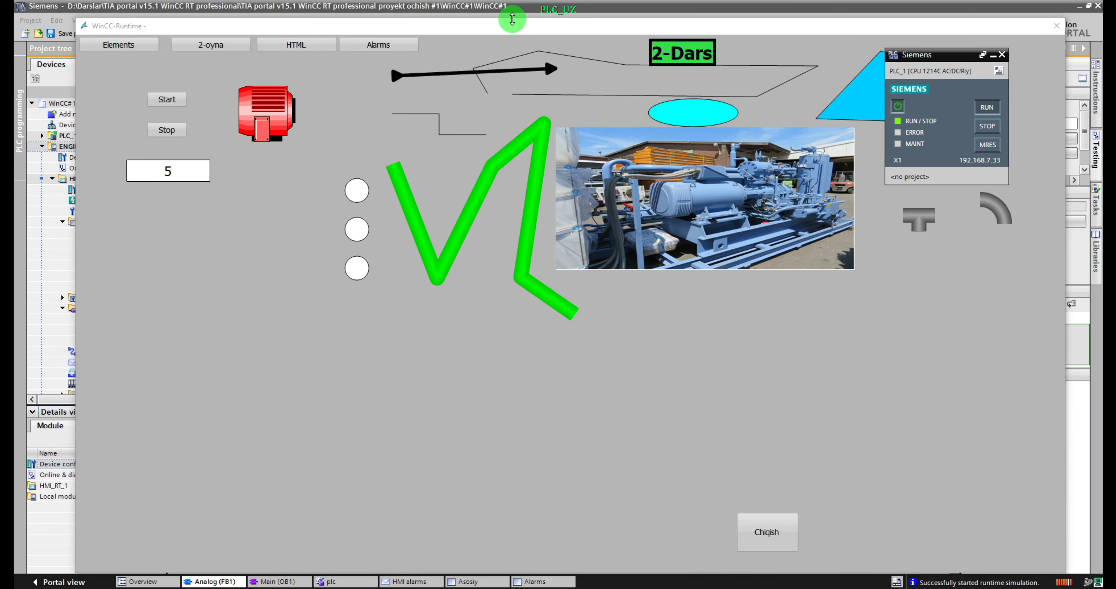
Step: Reposition the runtime window, start the motor on the main screen and open the Alarms screen
left_click_drag(508, 29, 534, 26)
left_click(409, 42)
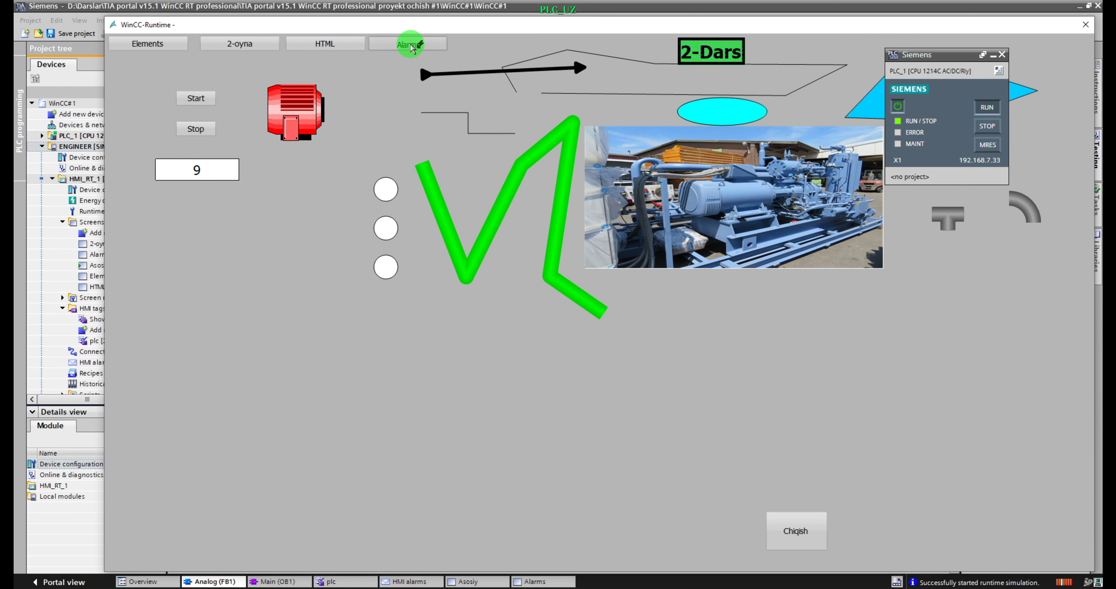
left_click(148, 44)
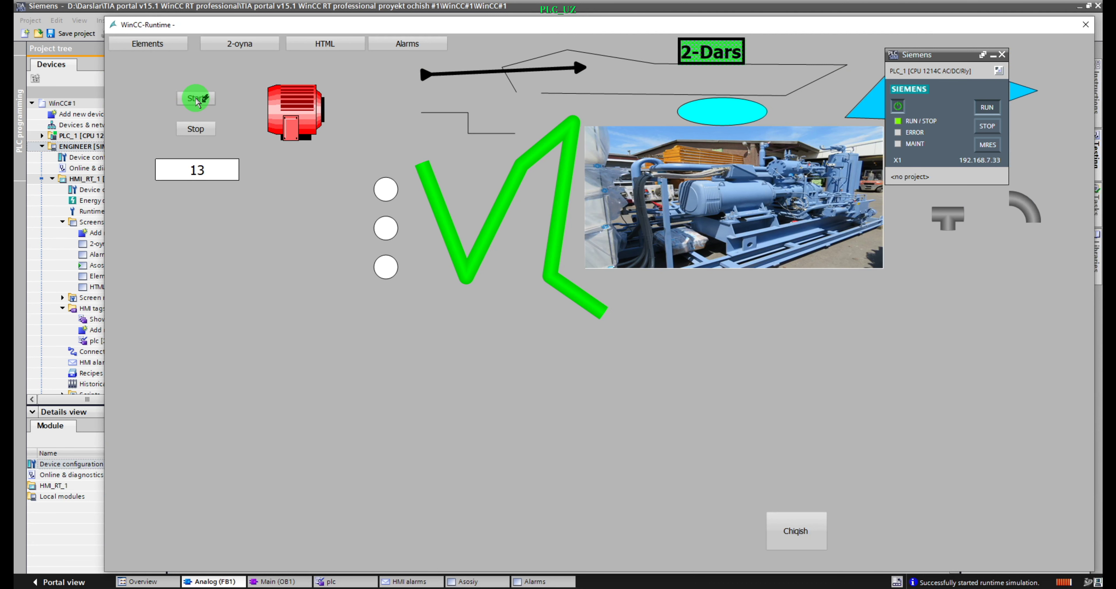
left_click(442, 116)
left_click(359, 106)
left_click(406, 43)
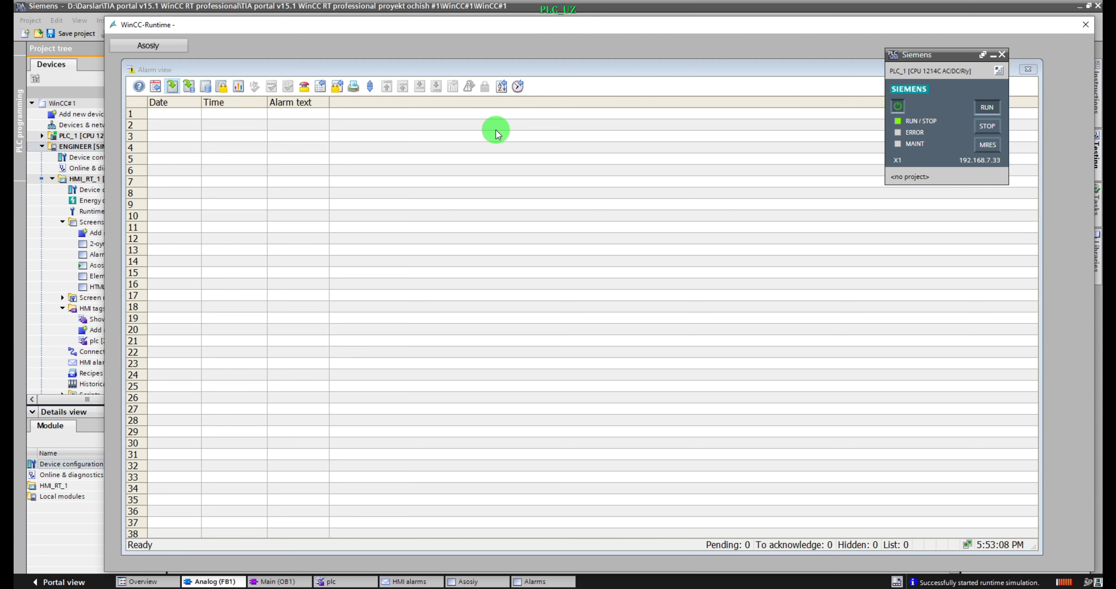
Step: Widen the alarm view's Date and Alarm text columns and compare its alarm list with the short-term archive list
left_click_drag(201, 106, 271, 115)
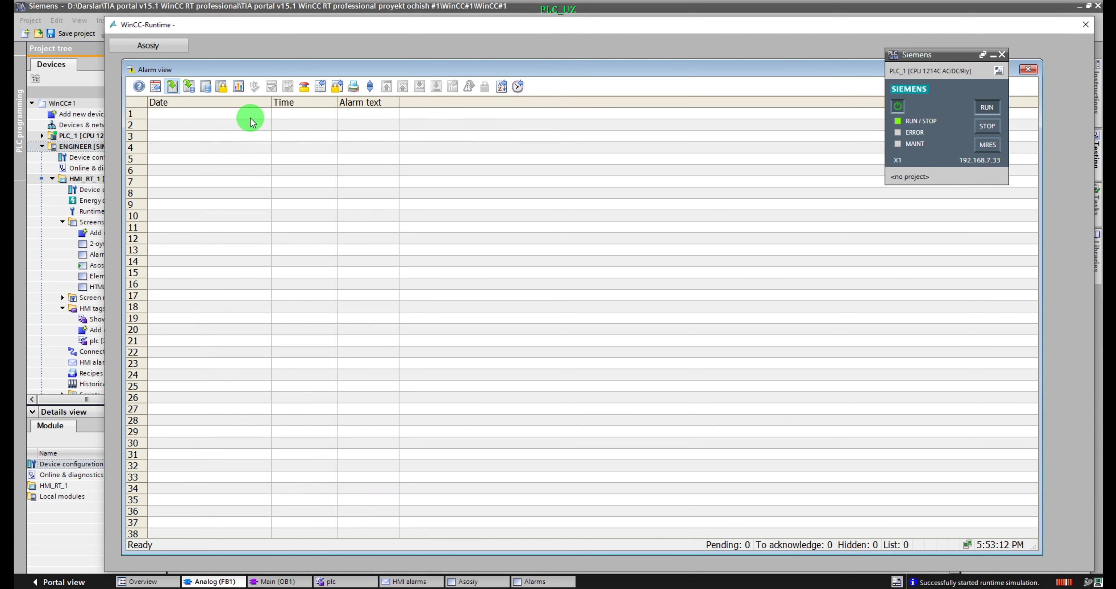
left_click(155, 86)
left_click(294, 401)
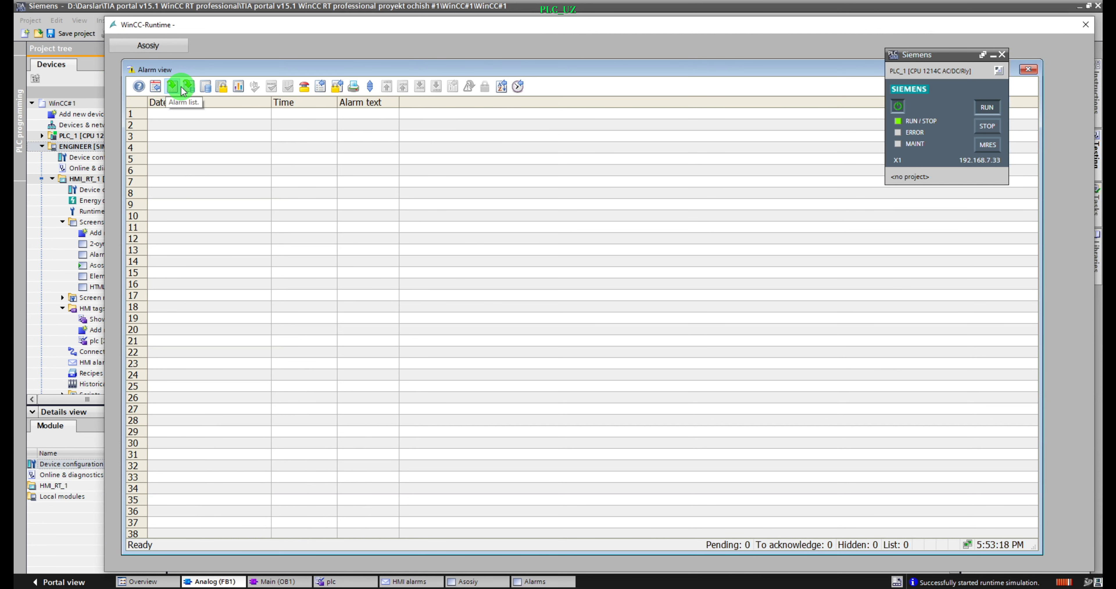
left_click(190, 88)
left_click_drag(399, 102, 678, 115)
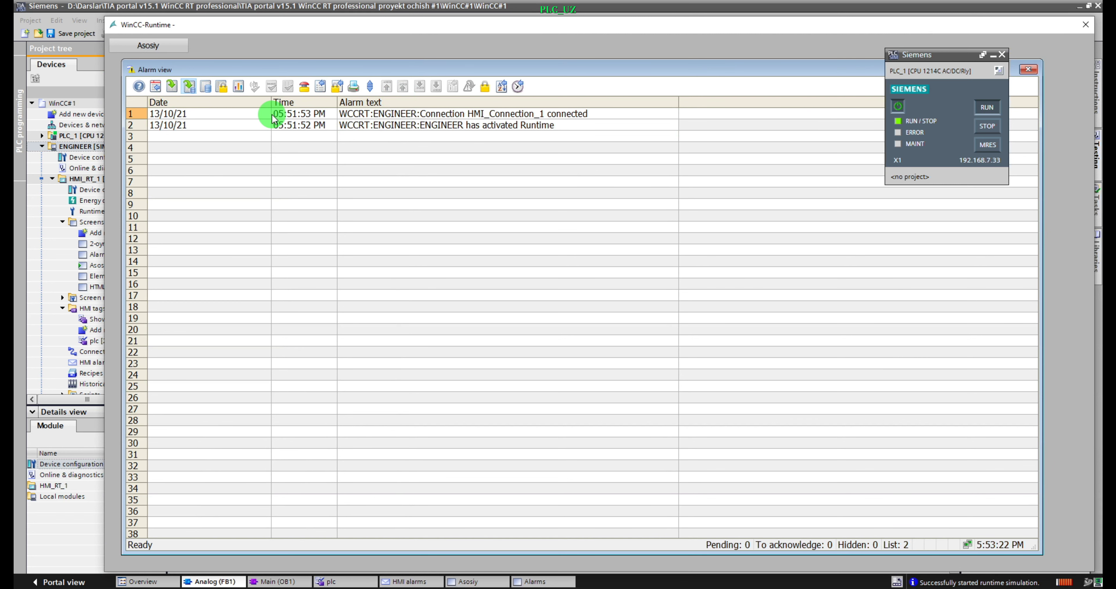
left_click(170, 87)
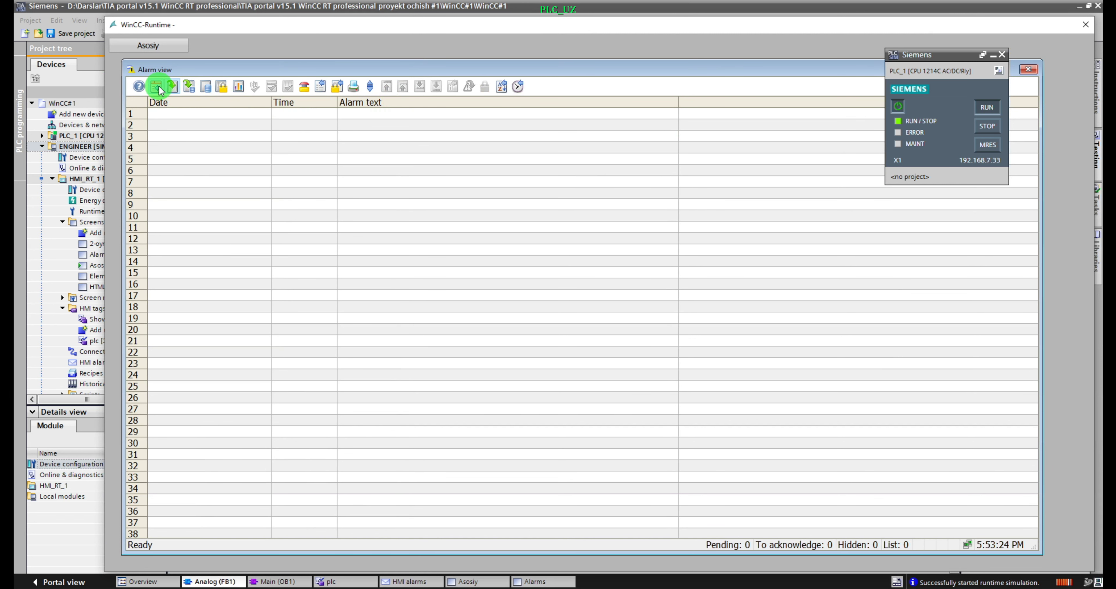
left_click(157, 87)
left_click(400, 71)
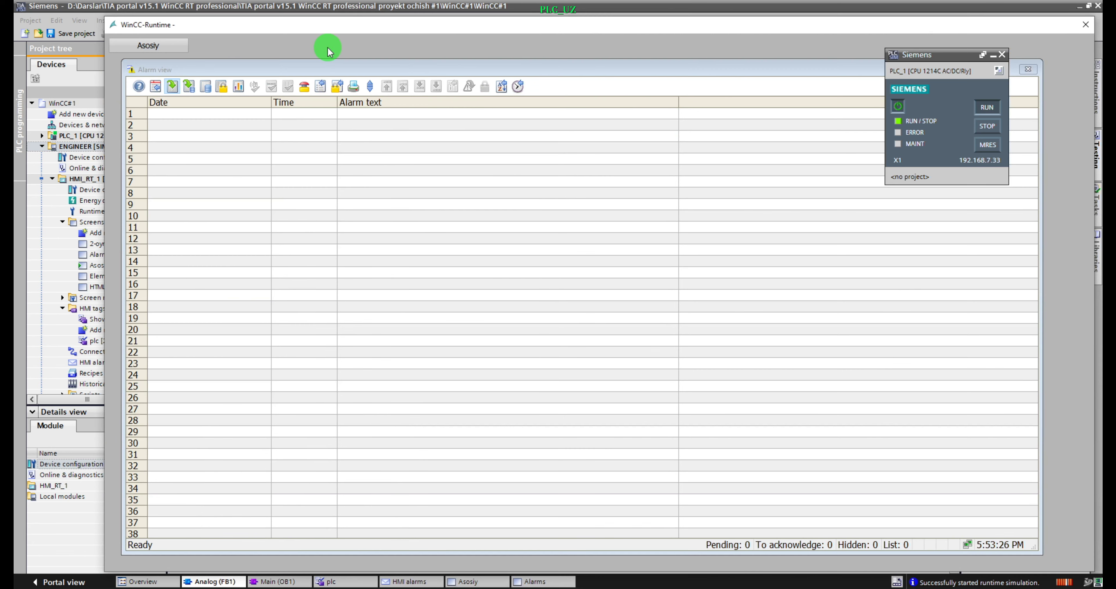
Step: Stop the motor from the main screen and recheck the Alarms screen for alarms
left_click(164, 50)
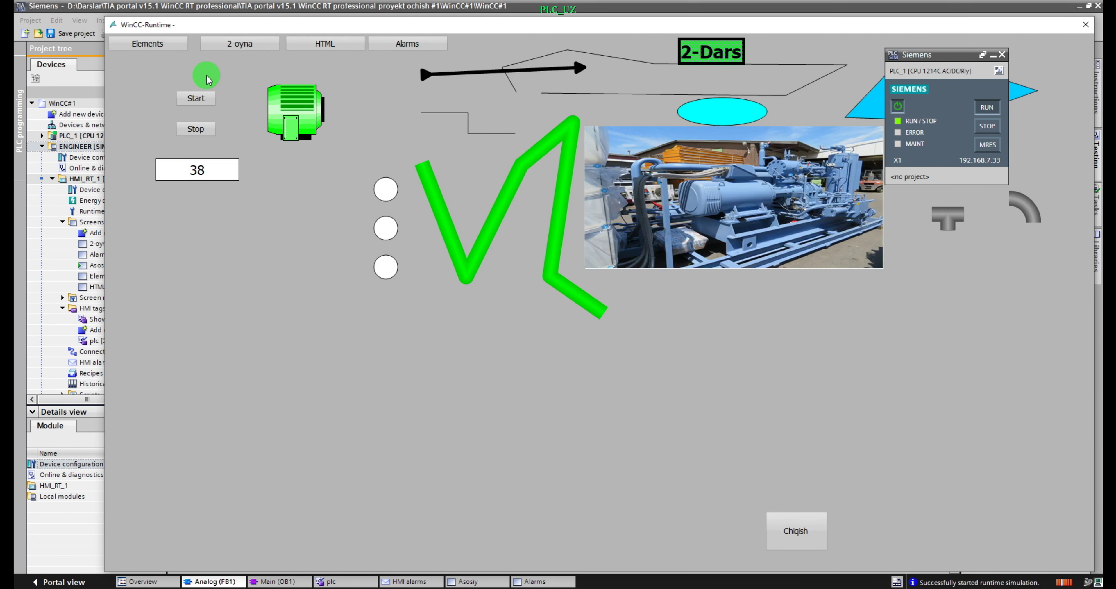
left_click(197, 129)
left_click(407, 43)
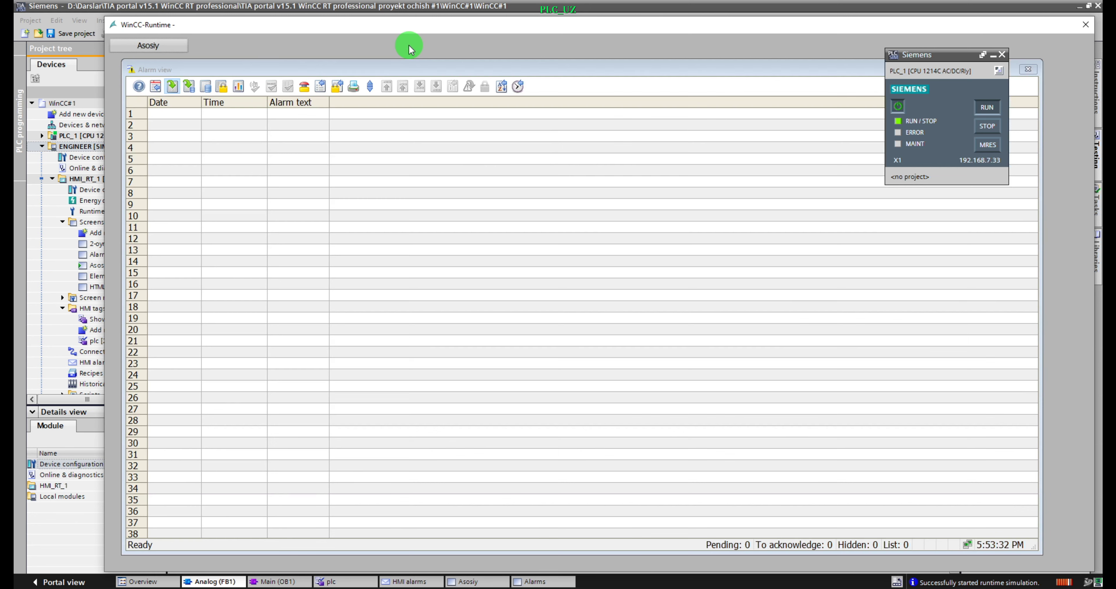
left_click(152, 46)
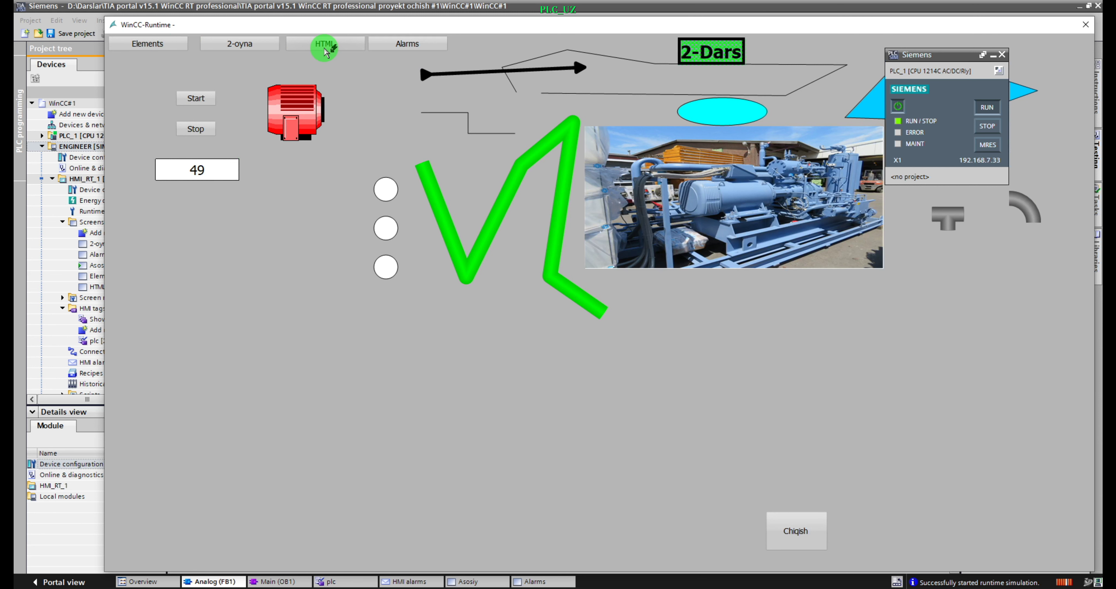
left_click(419, 45)
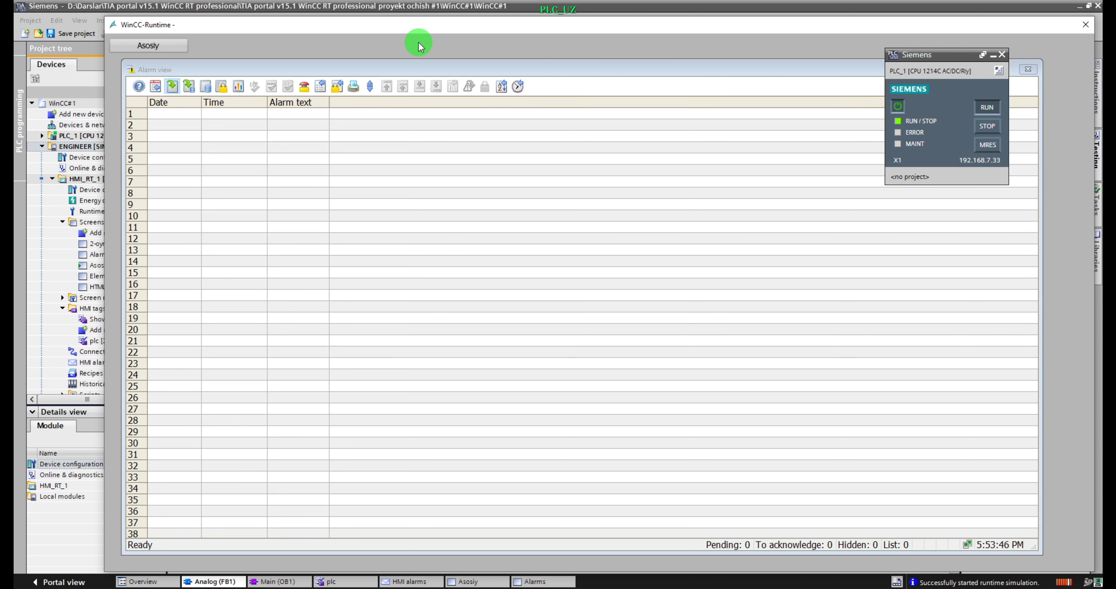
Step: Inspect the long-term and short-term archive lists with a widened Alarm text column, and return to the alarm list
left_click(210, 95)
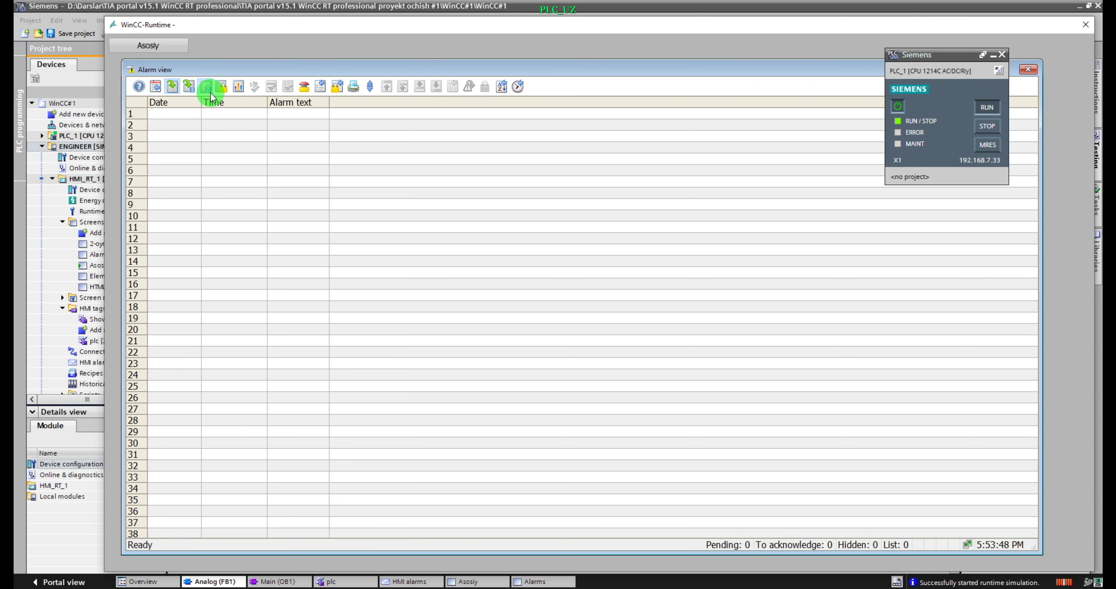
left_click_drag(328, 102, 688, 105)
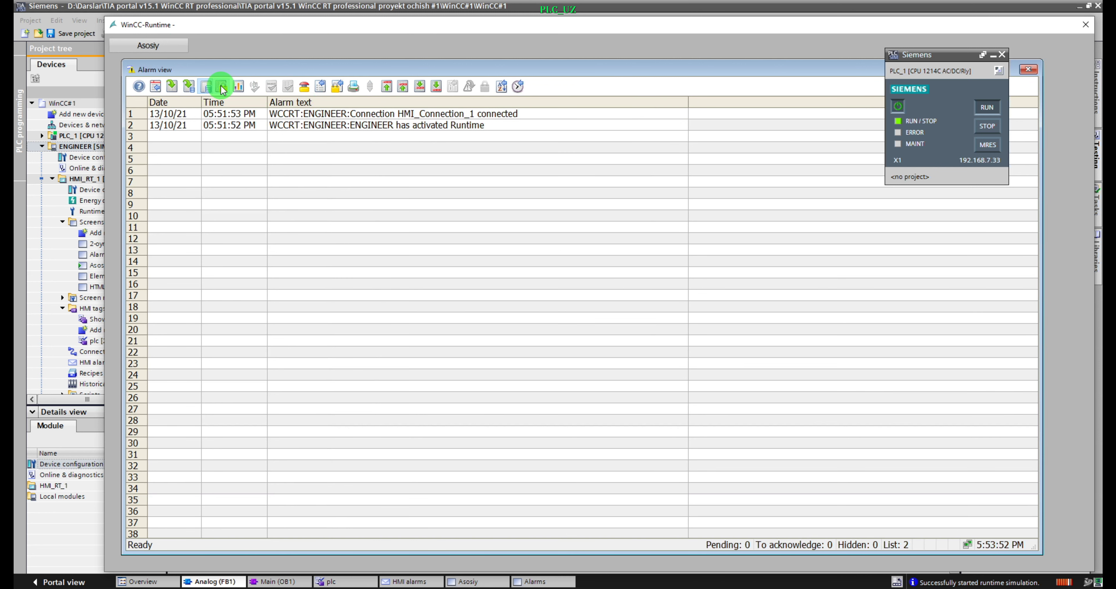
left_click(188, 86)
left_click(173, 88)
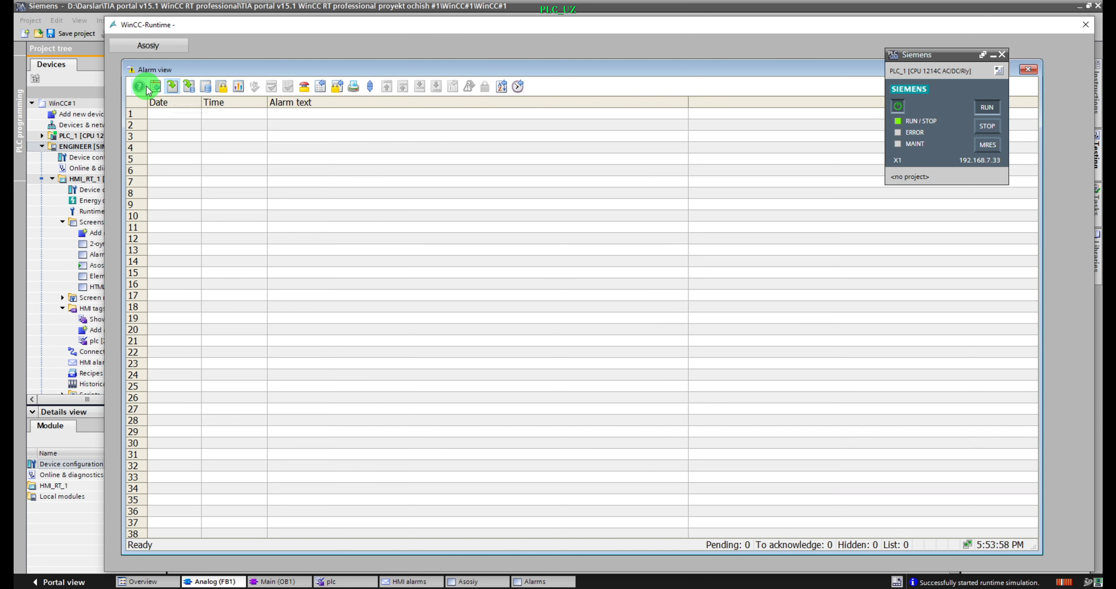
Step: Return to the runtime's main screen and move the runtime window aside to uncover the Analog block and project tree
left_click(148, 45)
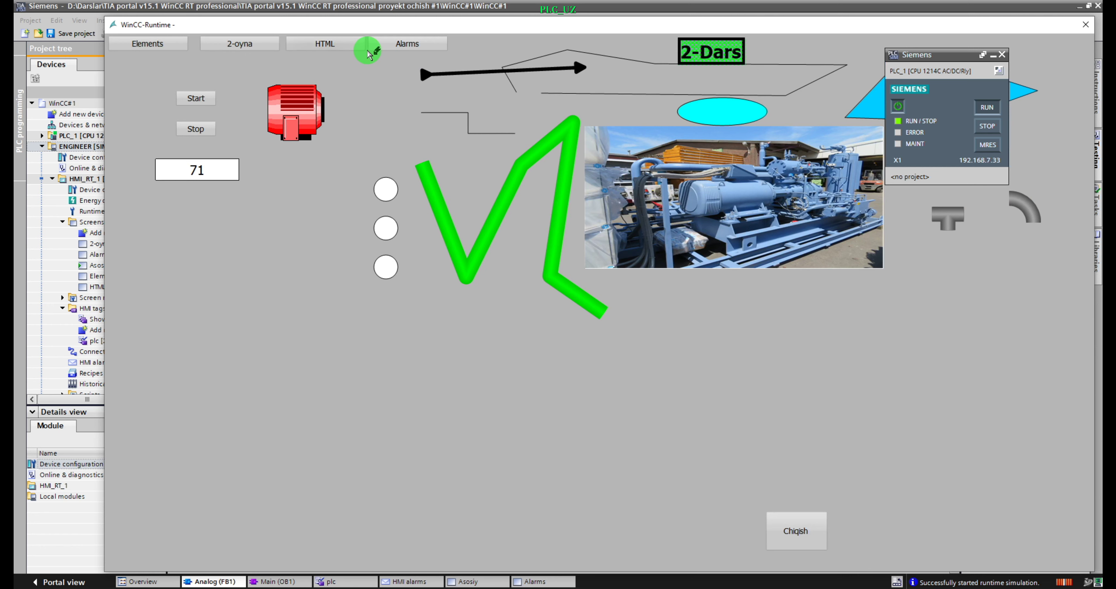
left_click_drag(431, 25, 734, 44)
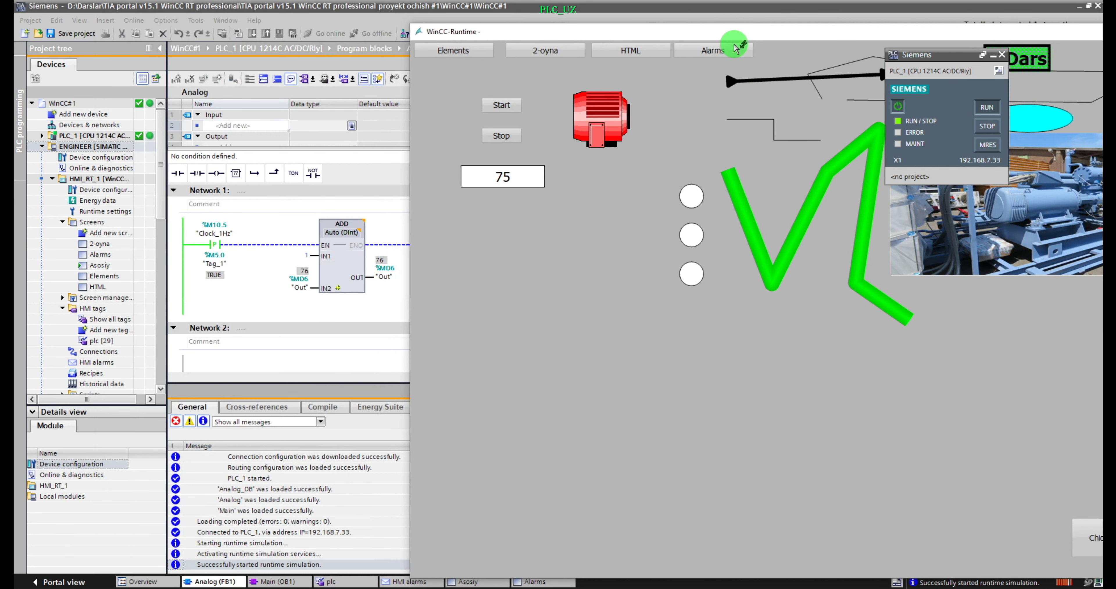
Step: Recheck the runtime's Alarms screen for alarms with a widened Date column
left_click(719, 51)
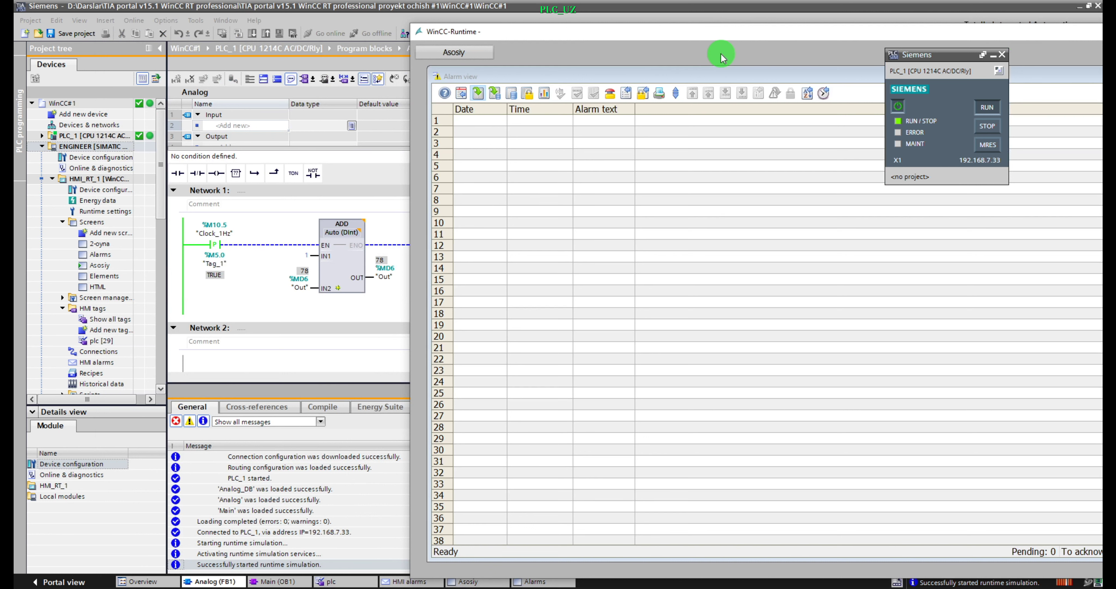
left_click(540, 117)
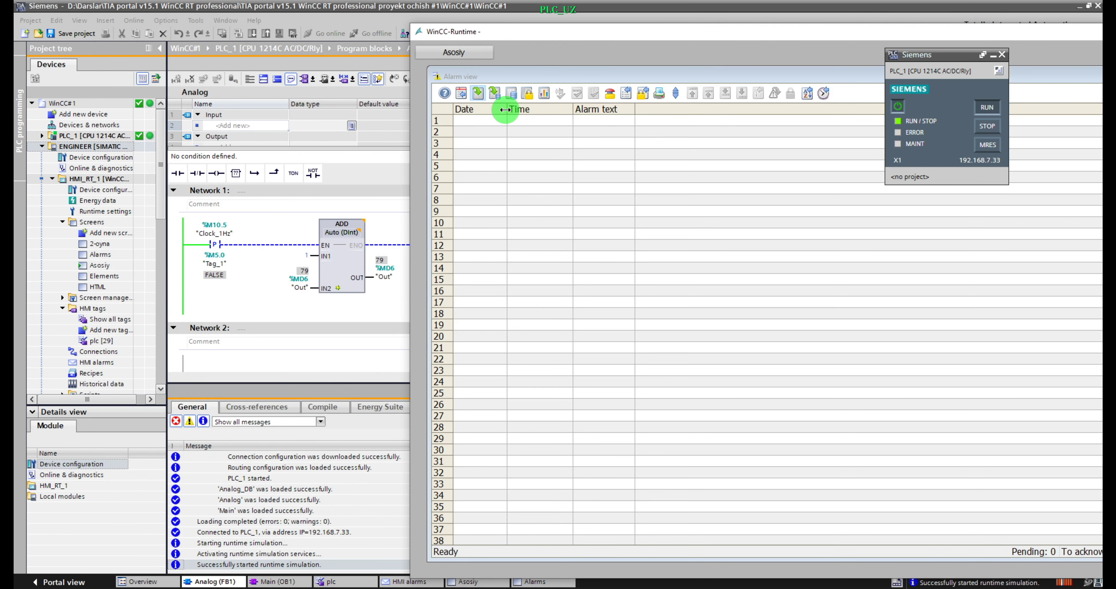
left_click_drag(508, 108, 558, 109)
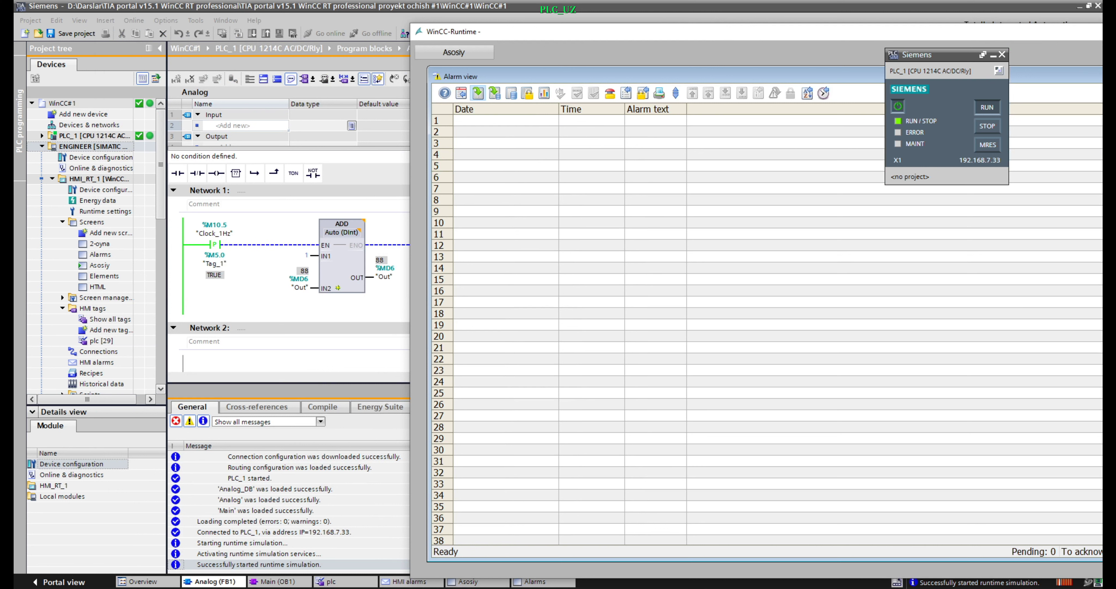
Step: Stop the simulated PLC and assign the HMI tag Motor(1) as the Motor discrete alarm's trigger tag
left_click(988, 126)
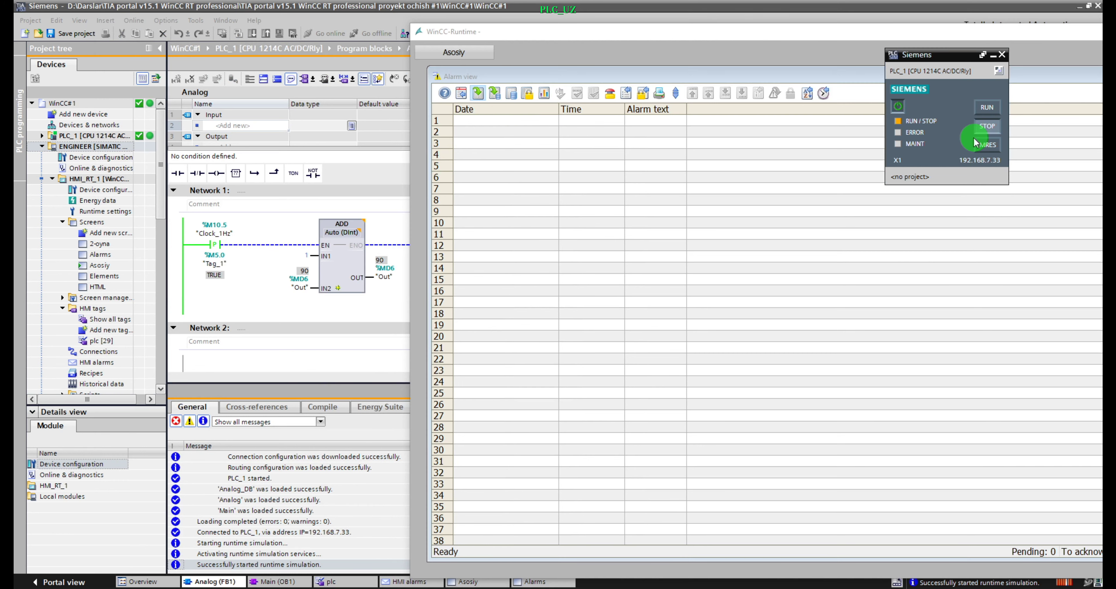
left_click(275, 346)
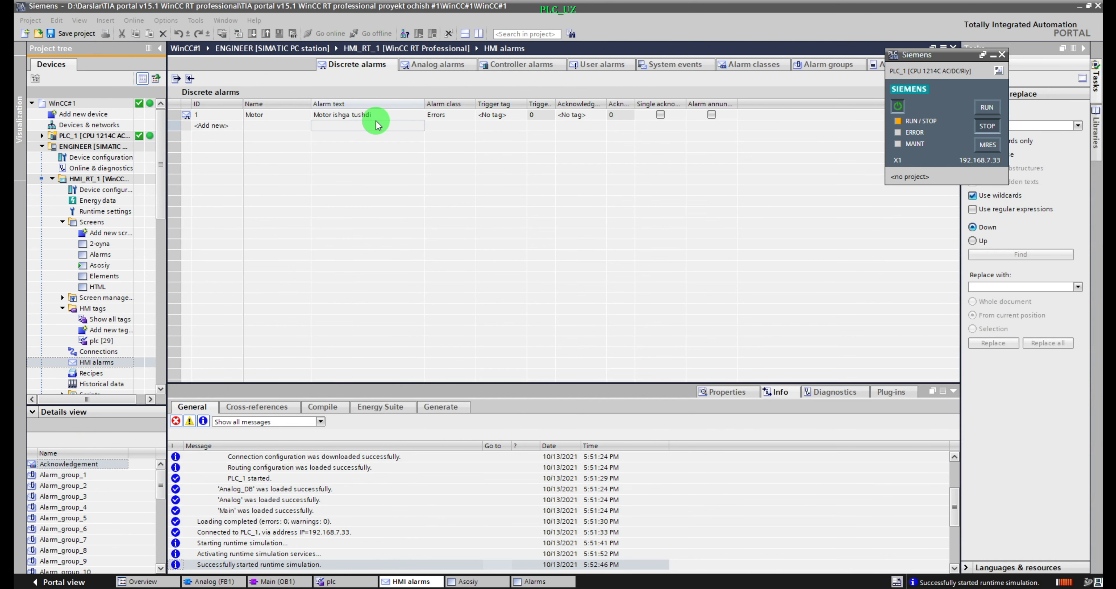
left_click(509, 117)
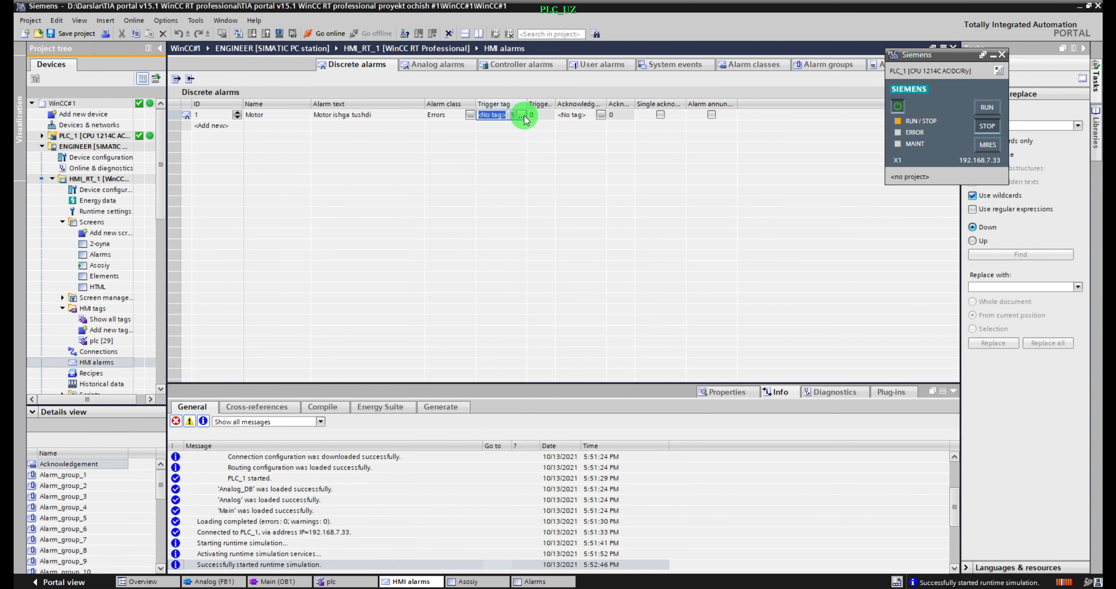
left_click(522, 115)
left_click(703, 227)
scroll(704, 227, "down", 2)
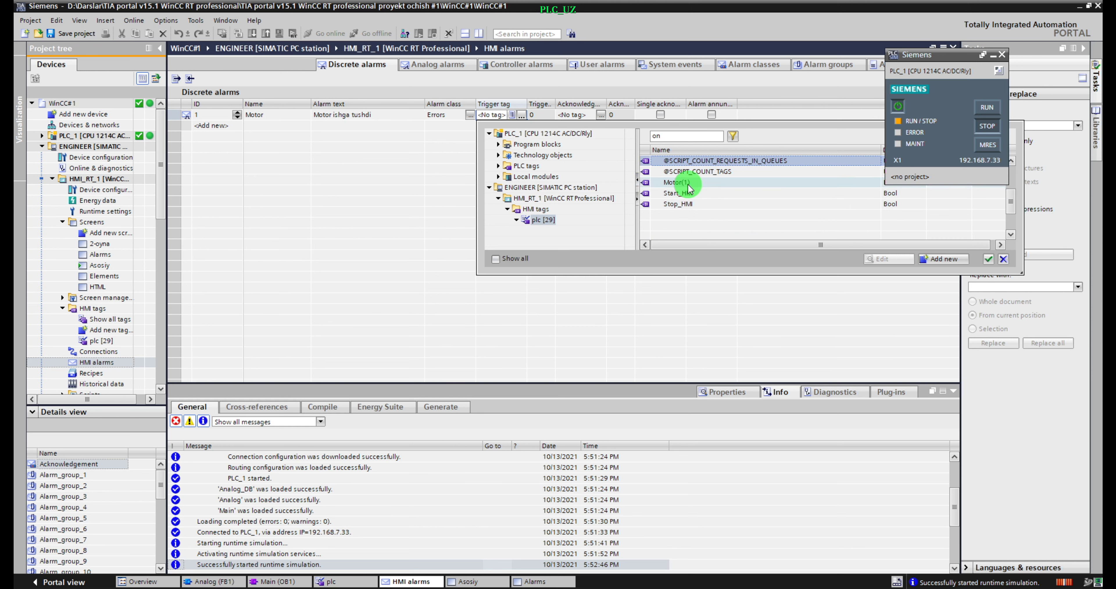
double_click(688, 186)
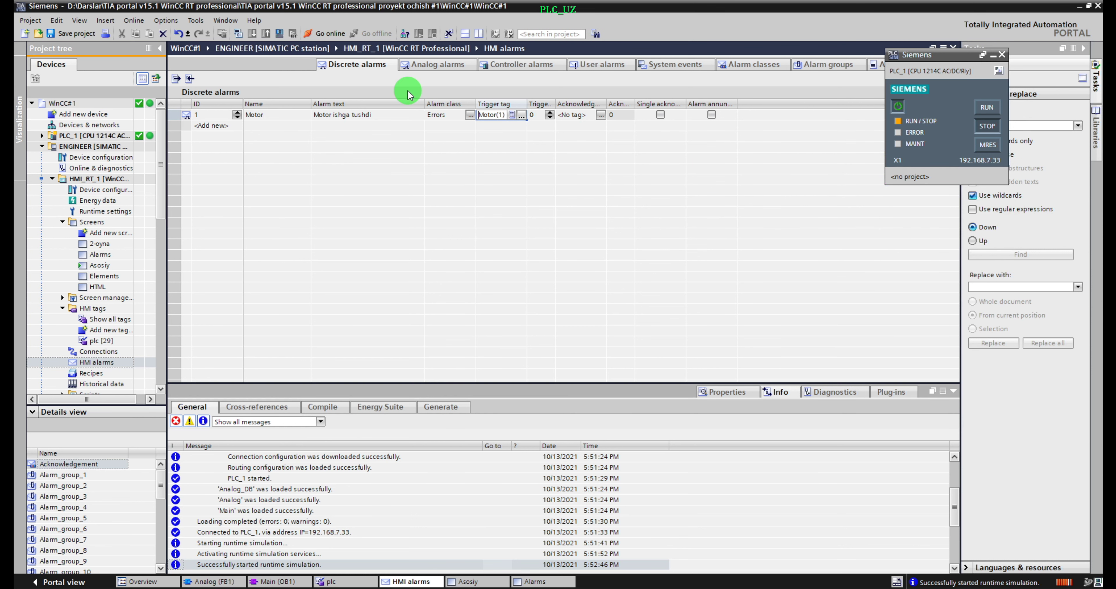
Step: Assign the HMI tag Out_analog as the trigger tag of the Analog alarm in the analog alarms
left_click(441, 69)
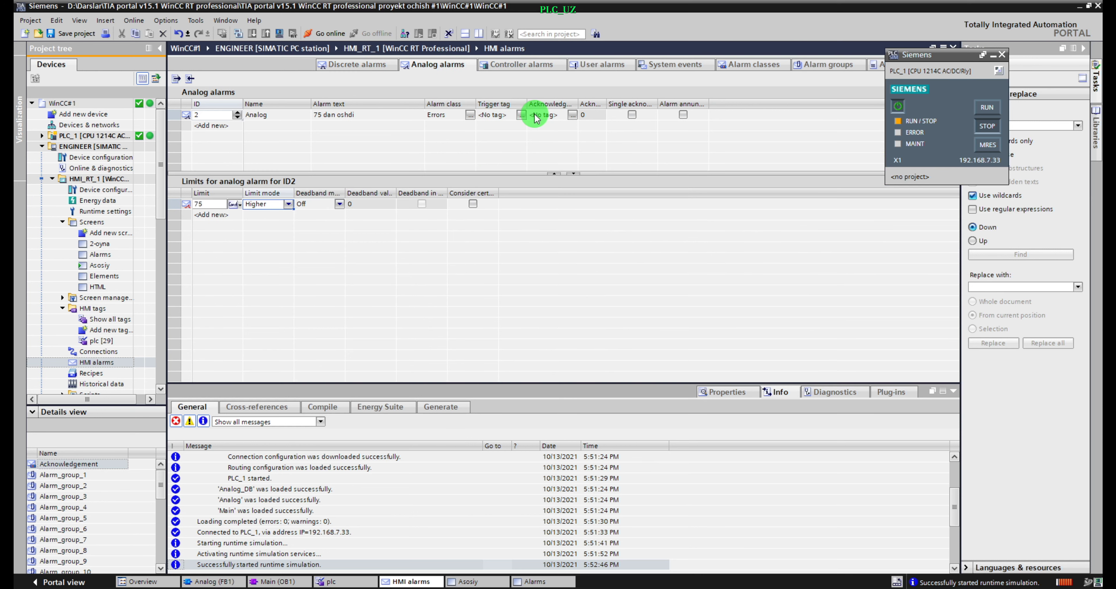
left_click(523, 117)
left_click(521, 115)
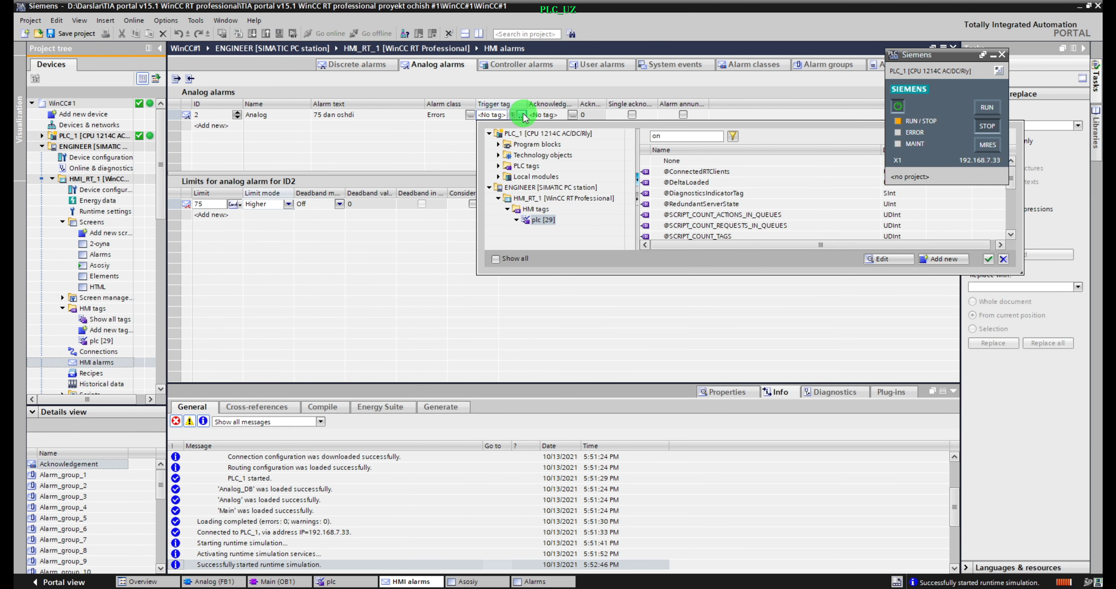
scroll(702, 212, "down", 5)
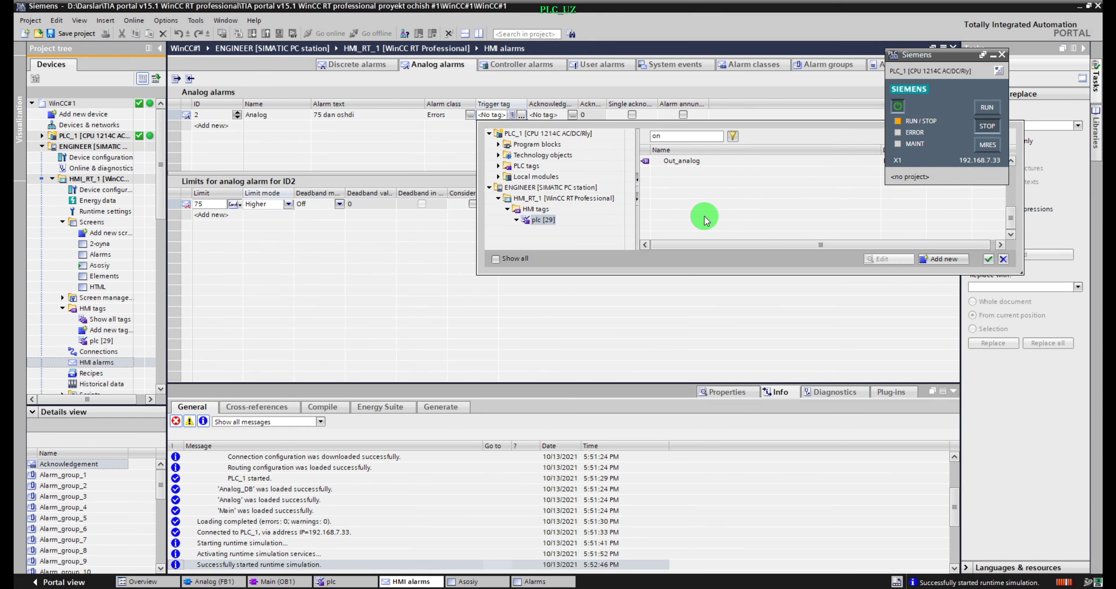
left_click(695, 194)
double_click(693, 194)
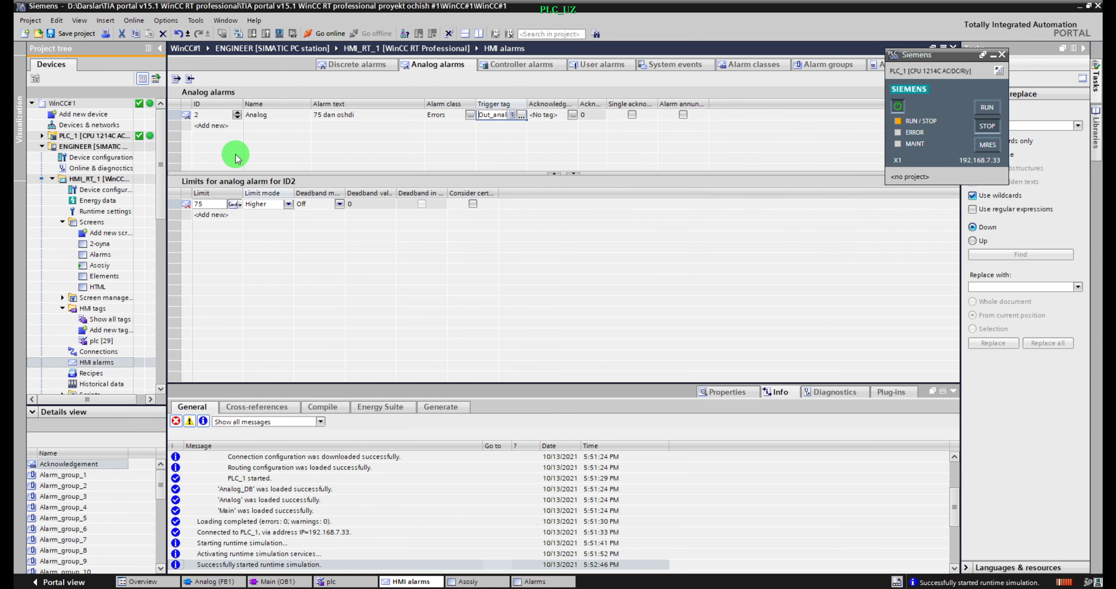
Step: Launch the runtime simulation with the simulated PLC in RUN and start the motor from the main screen
left_click(280, 34)
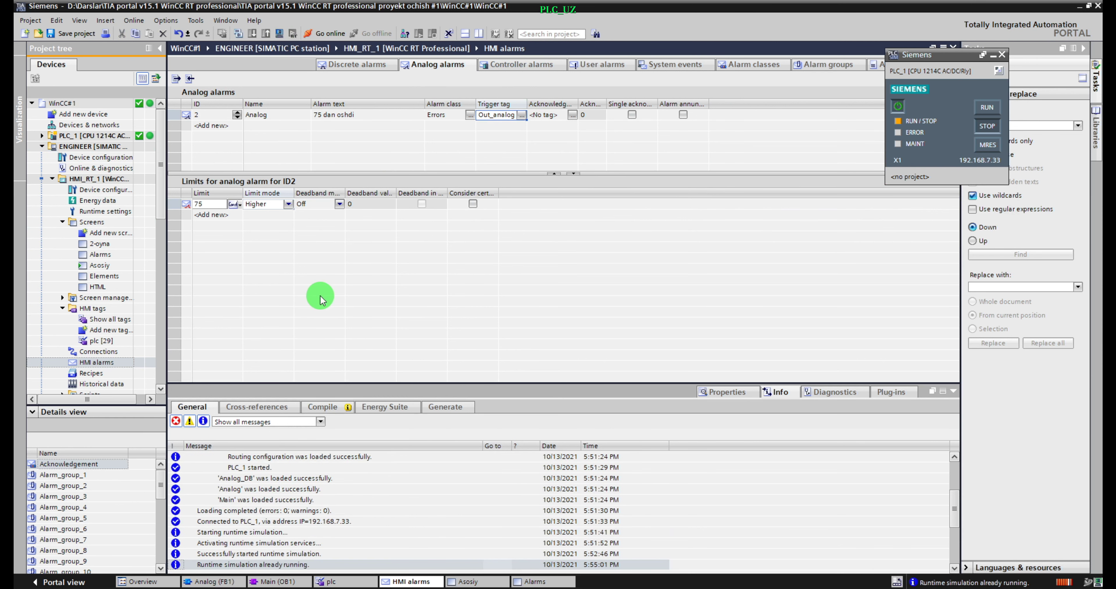
left_click(983, 113)
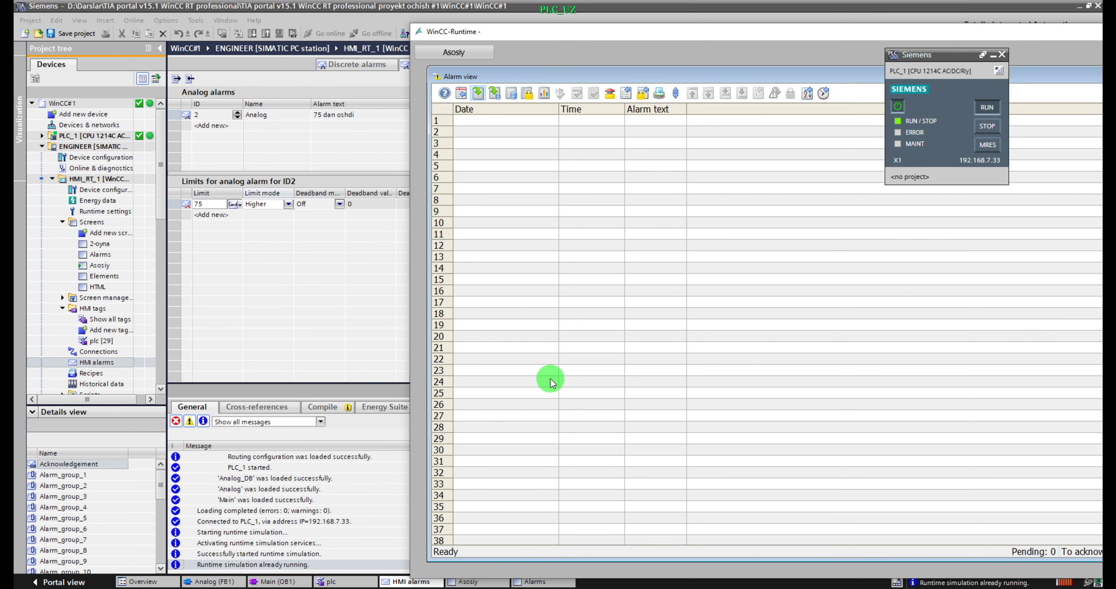
left_click(453, 50)
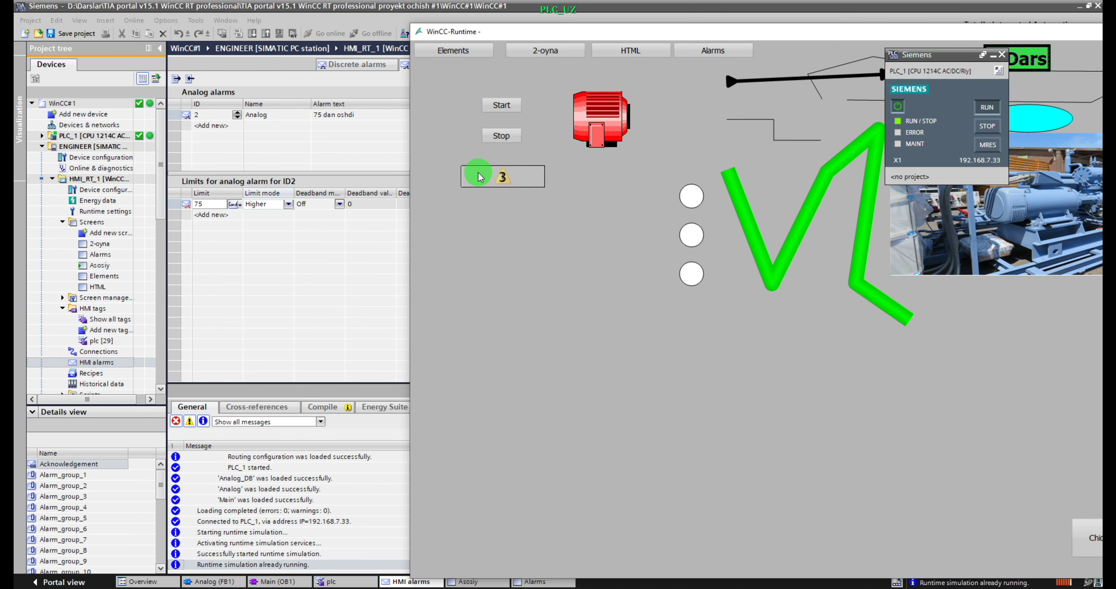
left_click(502, 108)
Step: Check the Alarms screen for the motor alarm, comparing the short-term archive list with the alarm list
left_click(741, 56)
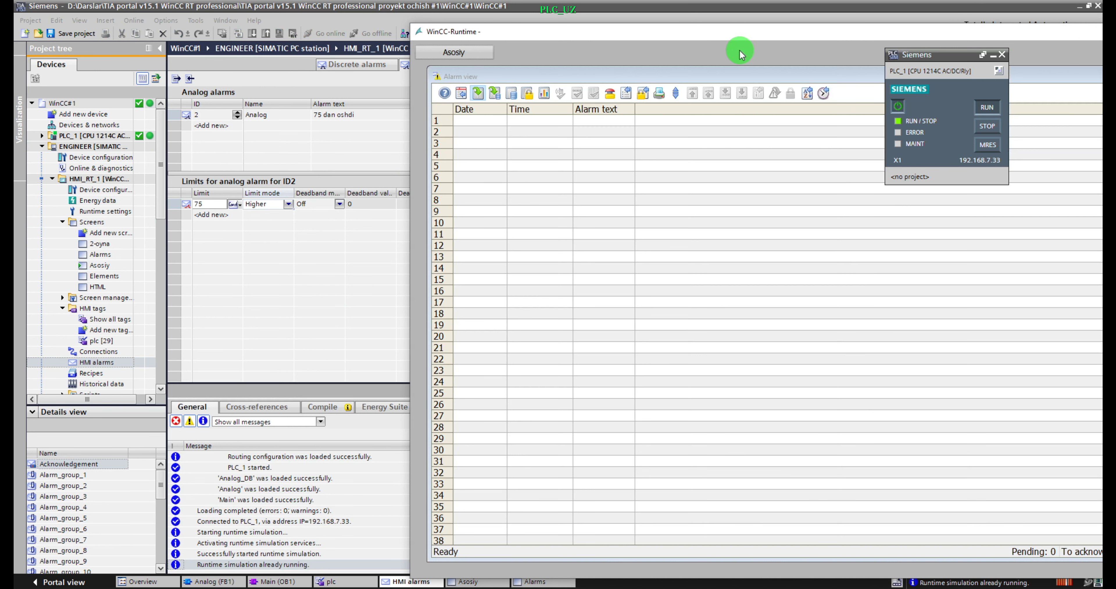
left_click(494, 93)
left_click(473, 96)
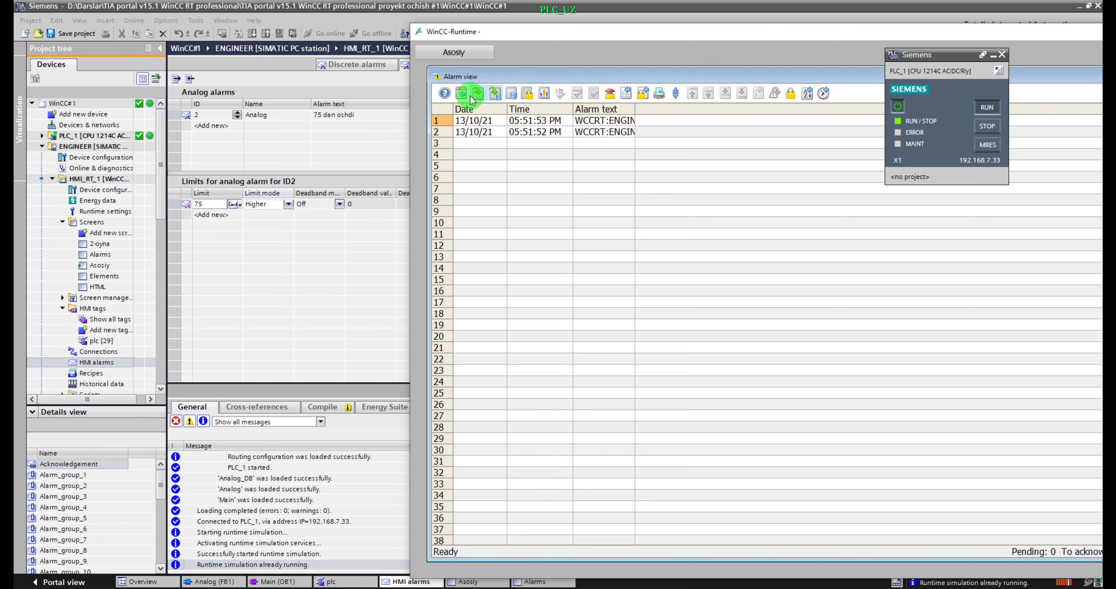
left_click(494, 92)
left_click(477, 89)
Step: Stop the motor from the main screen, recheck the alarm list, and return to the main screen
left_click(454, 51)
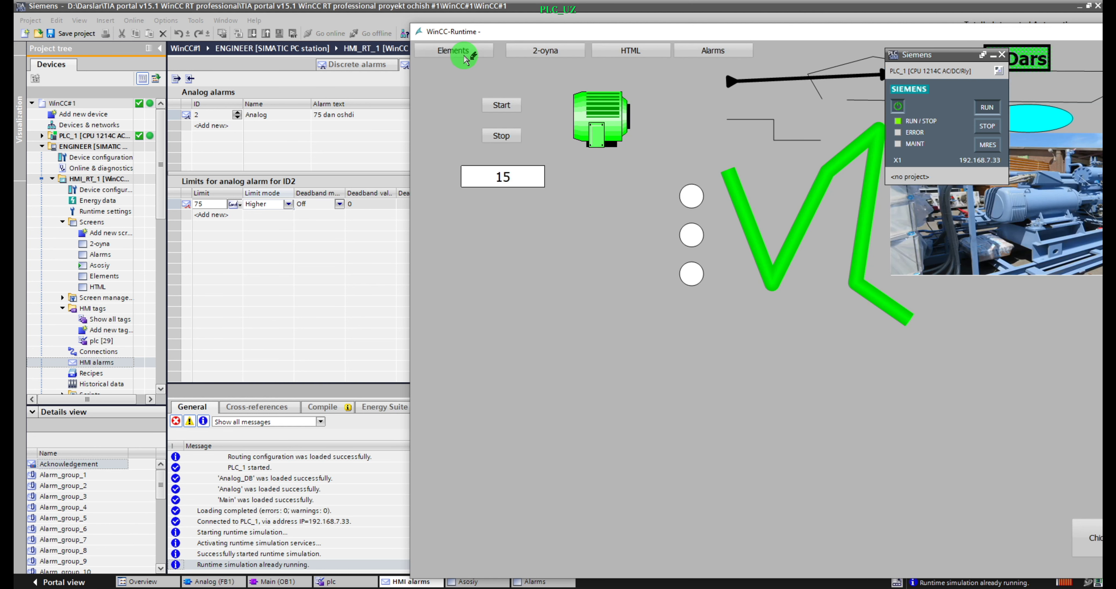
left_click(510, 137)
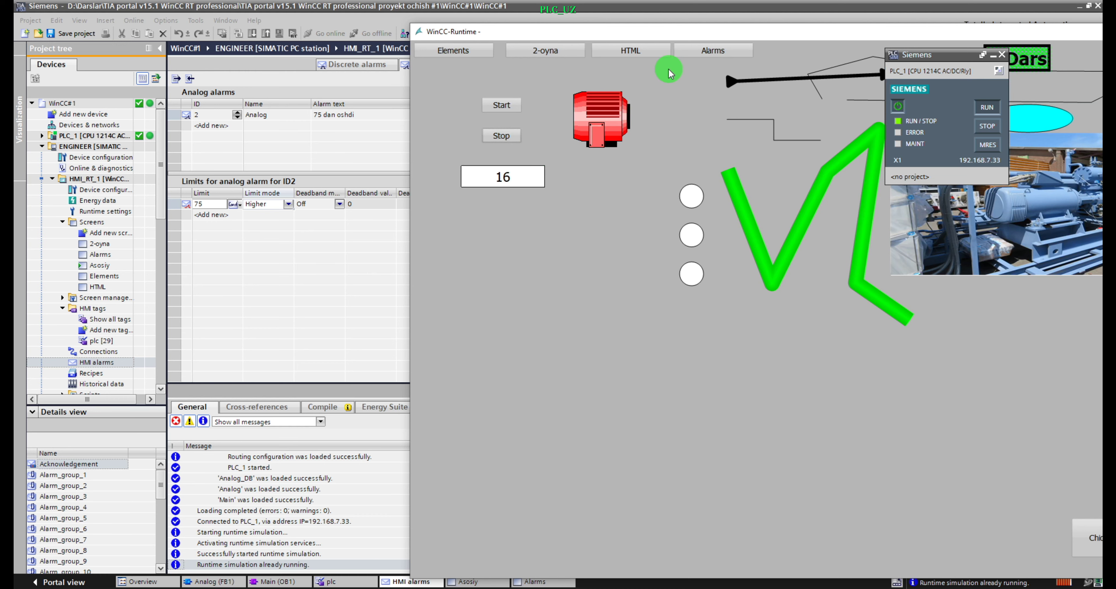
left_click(704, 51)
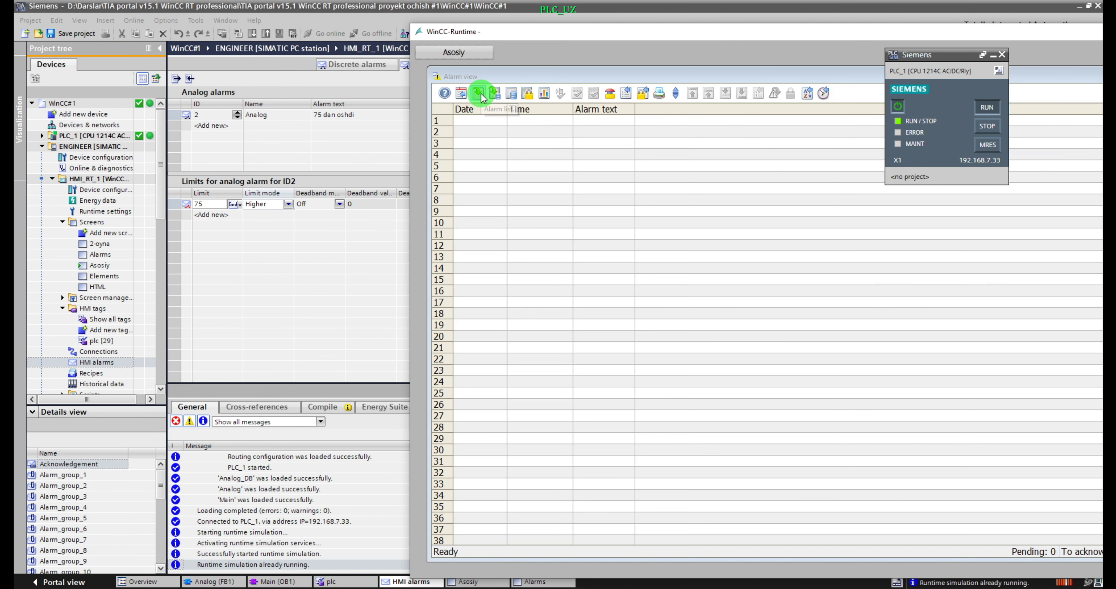
left_click(461, 51)
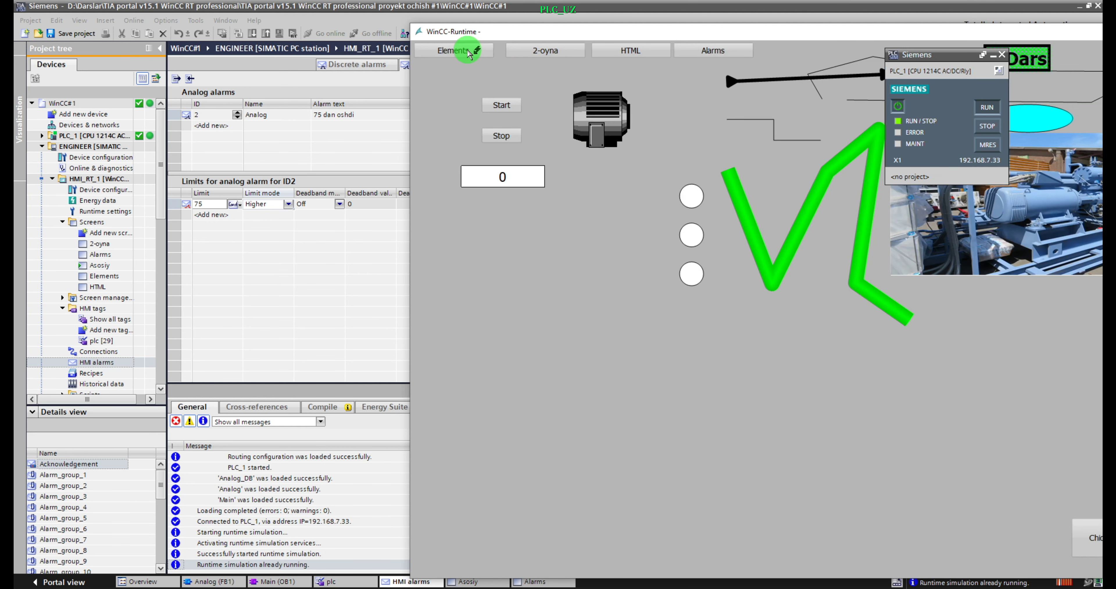
Step: Stop the simulated PLC and review the deadband mode setting of the analog alarm's limit
left_click(987, 126)
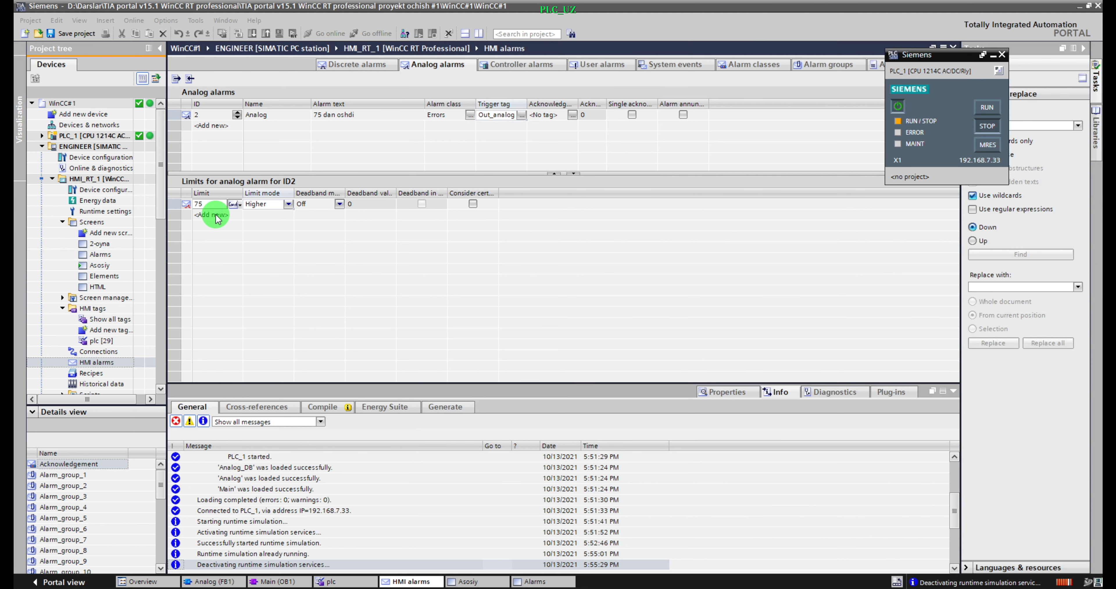
left_click(204, 125)
left_click(209, 115)
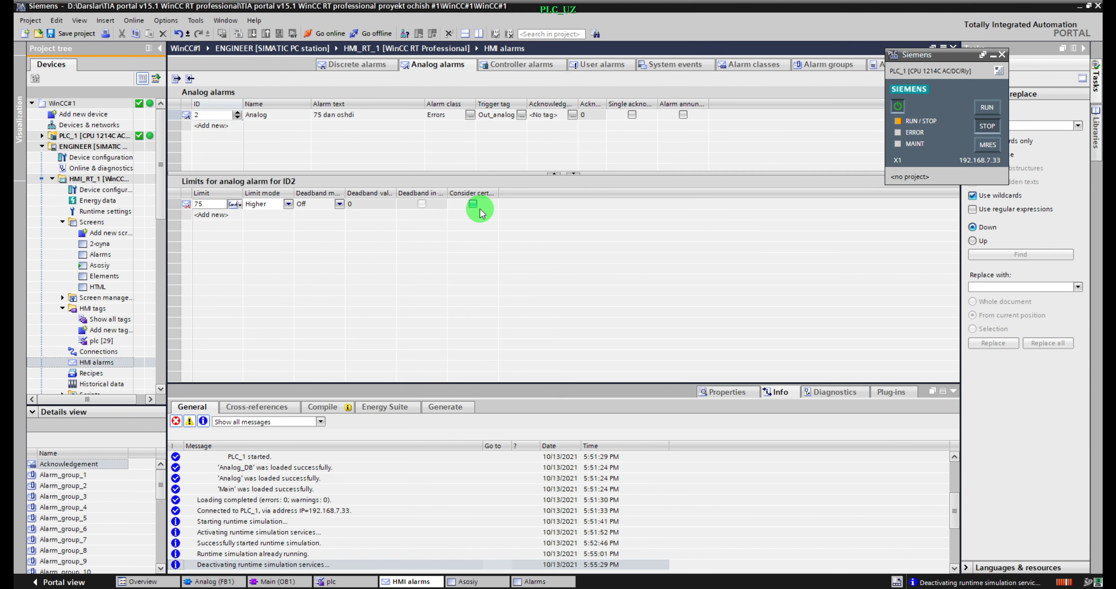
left_click(339, 203)
left_click(339, 203)
left_click(339, 205)
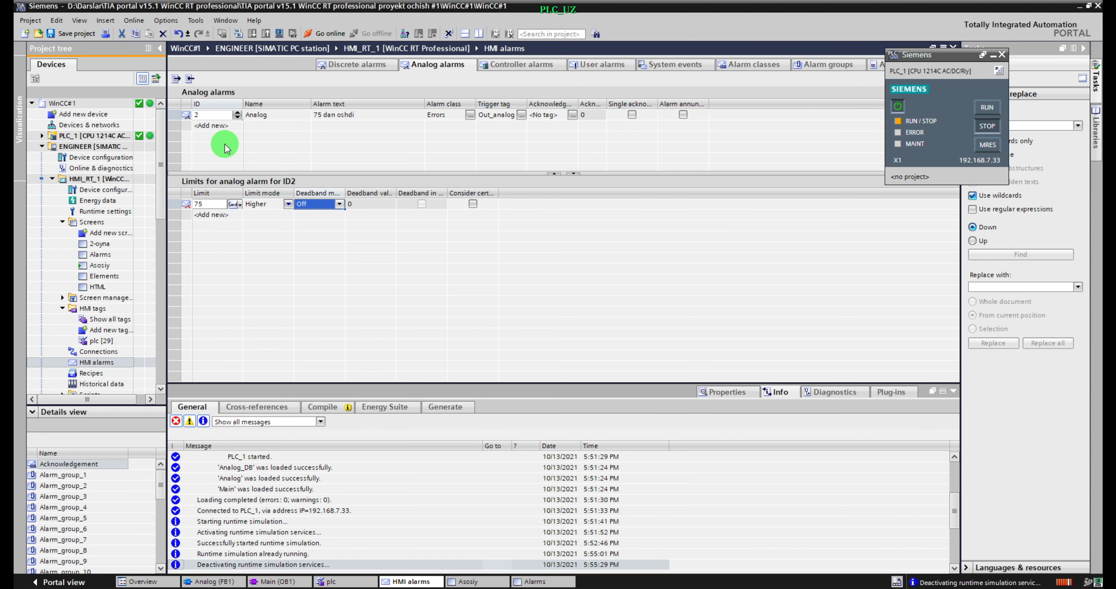
Step: Add a discrete alarm named Star with the alarm text "Start tugmasi bosildi"
left_click(355, 64)
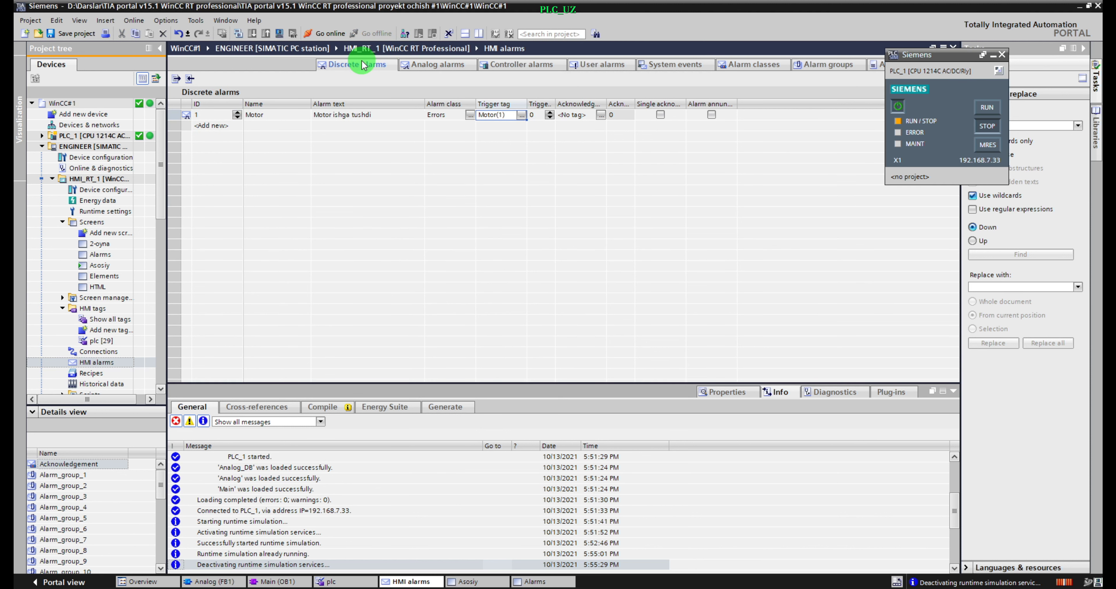
left_click(216, 127)
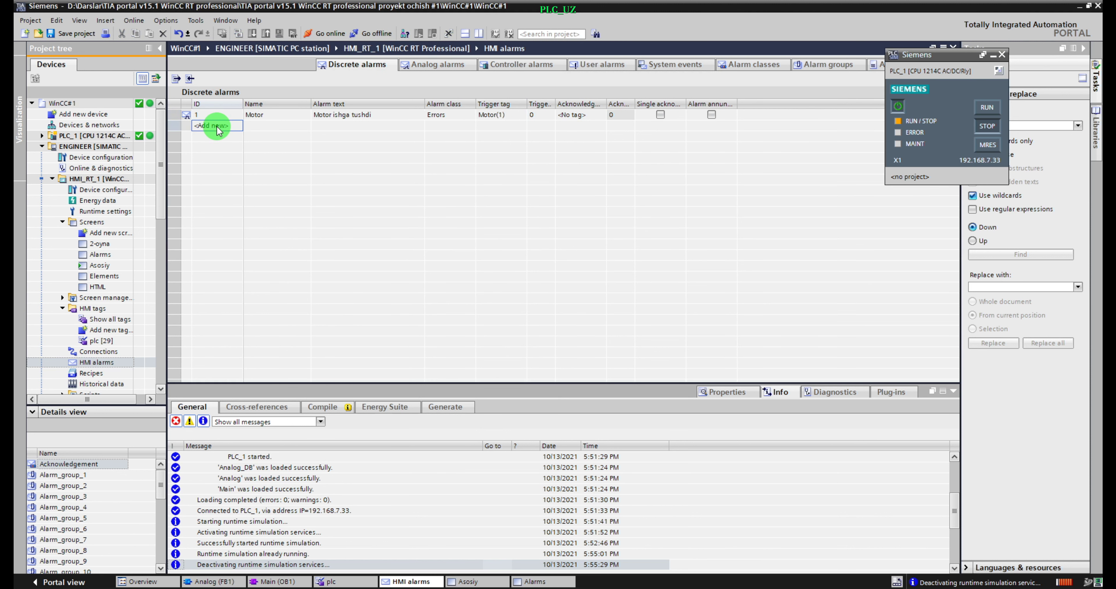
left_click(283, 127)
double_click(282, 126)
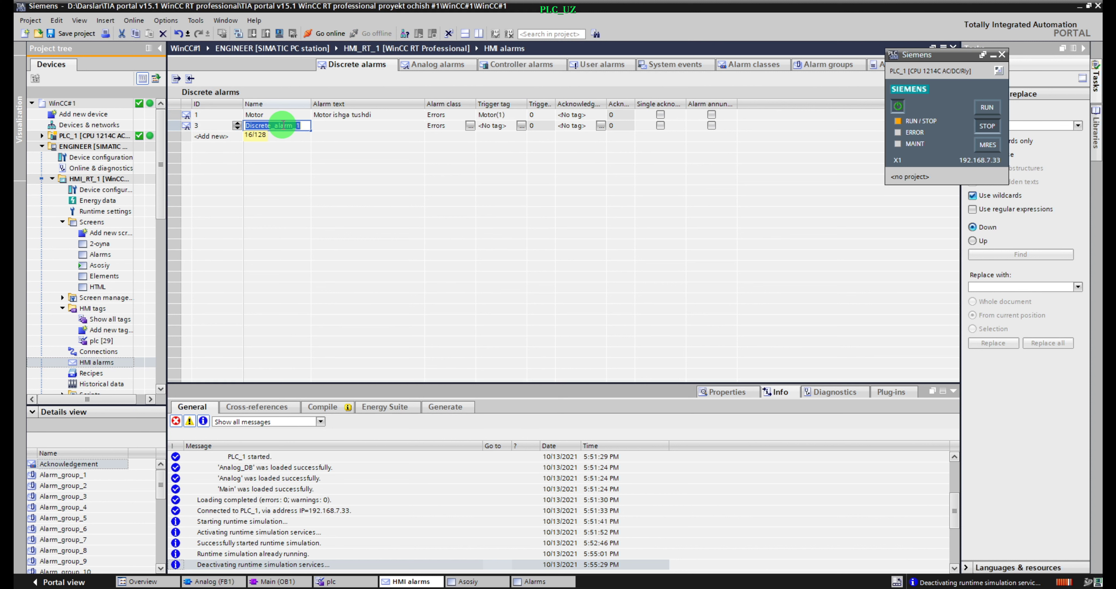
type("Star")
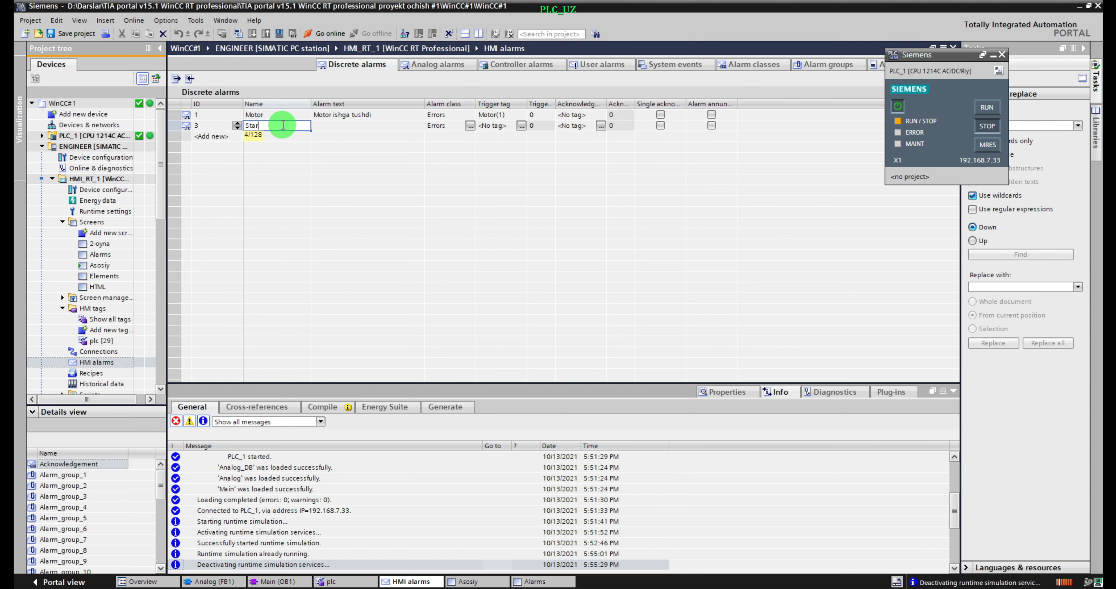
left_click(347, 125)
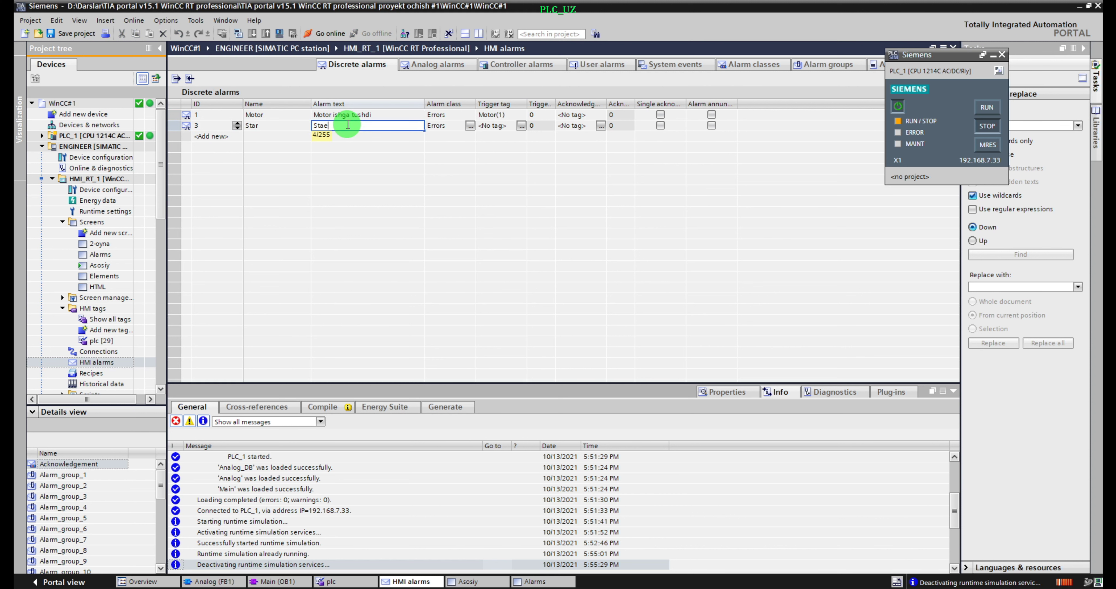
type("Start tugmasi bosildi")
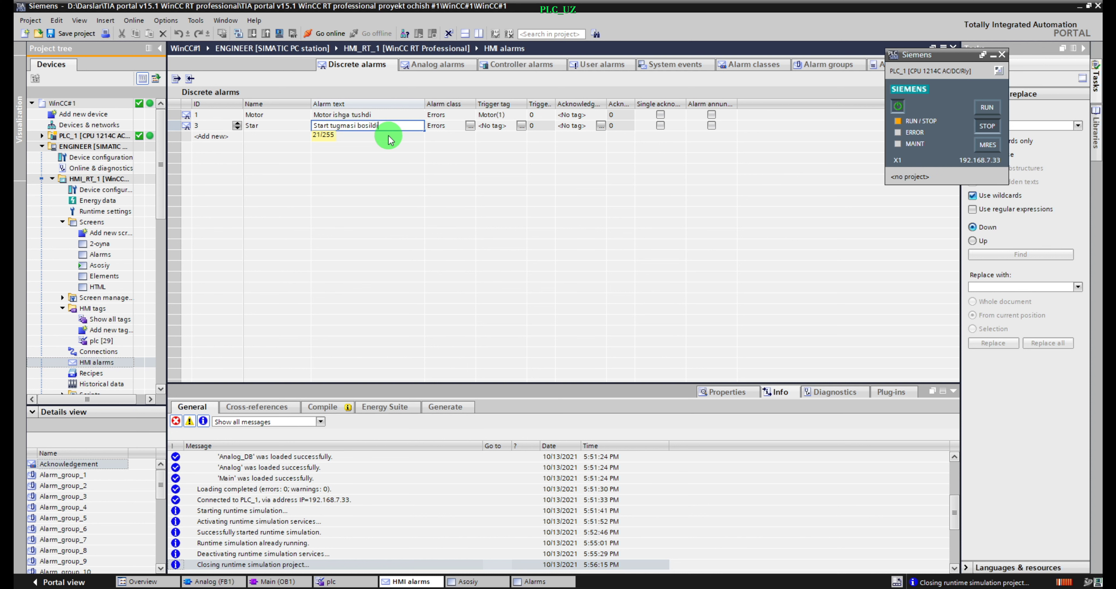
Step: Add a discrete alarm named Stop, adapting the Star alarm's copied text to "Stop tugmasi bosildi"
left_click_drag(386, 126, 323, 129)
key("ctrl+c")
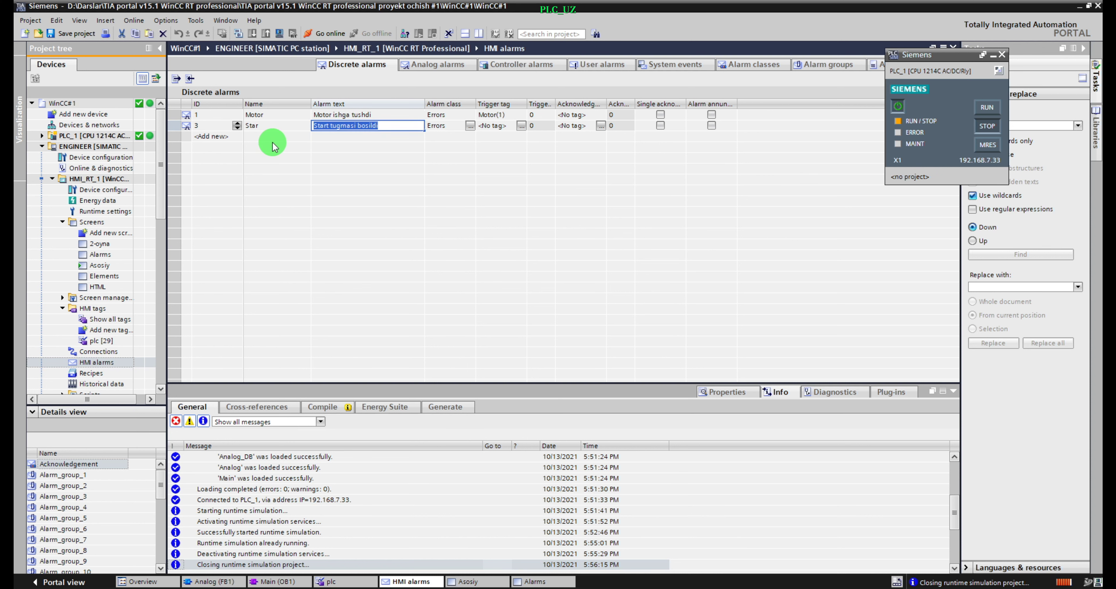
left_click(219, 136)
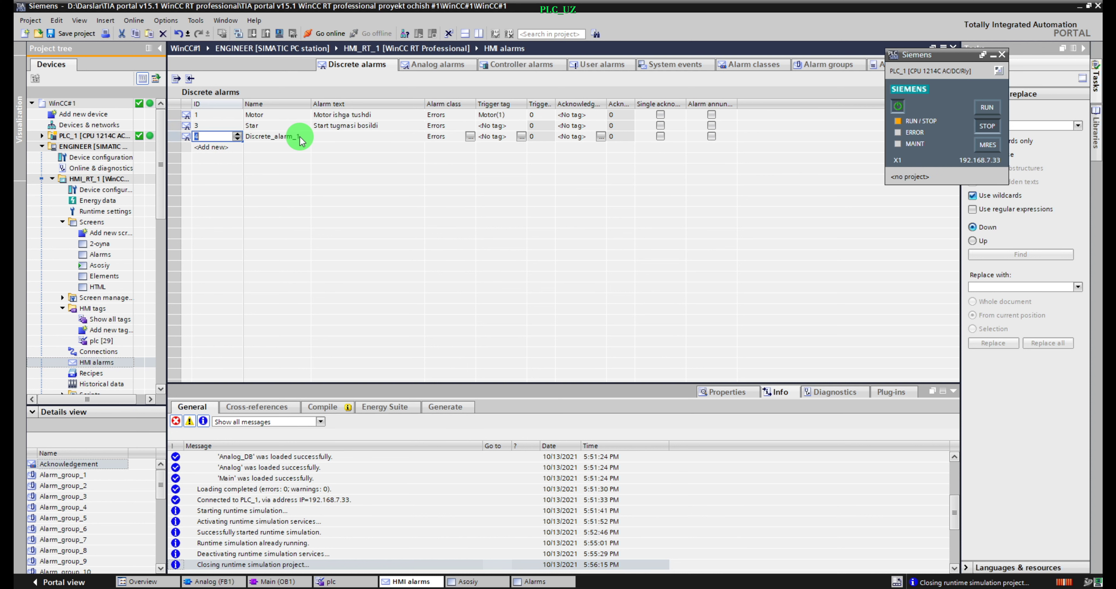
left_click(350, 136)
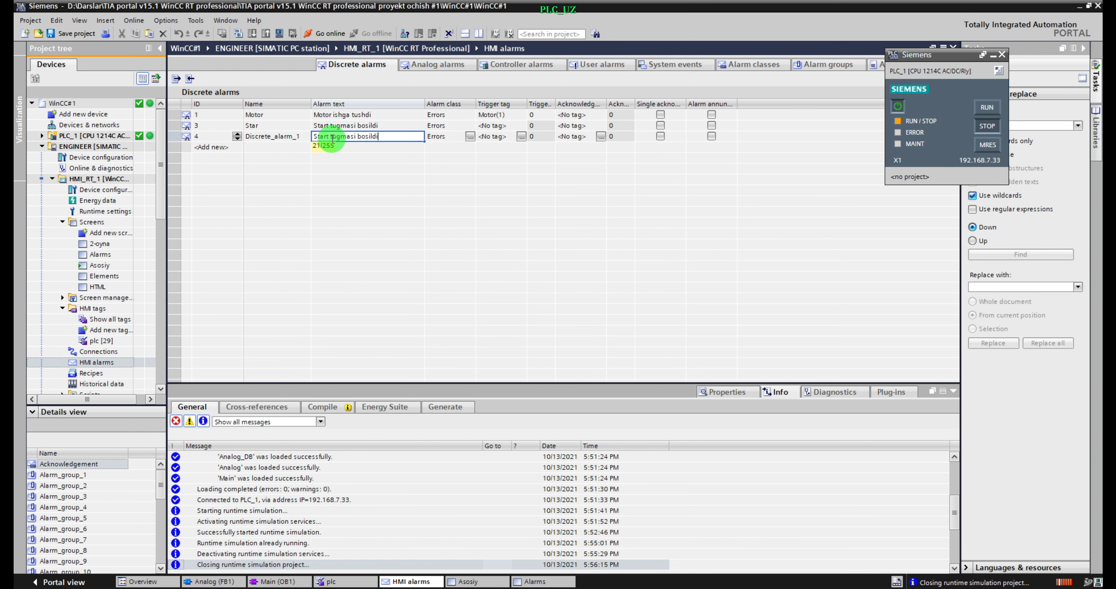
key("ctrl+v")
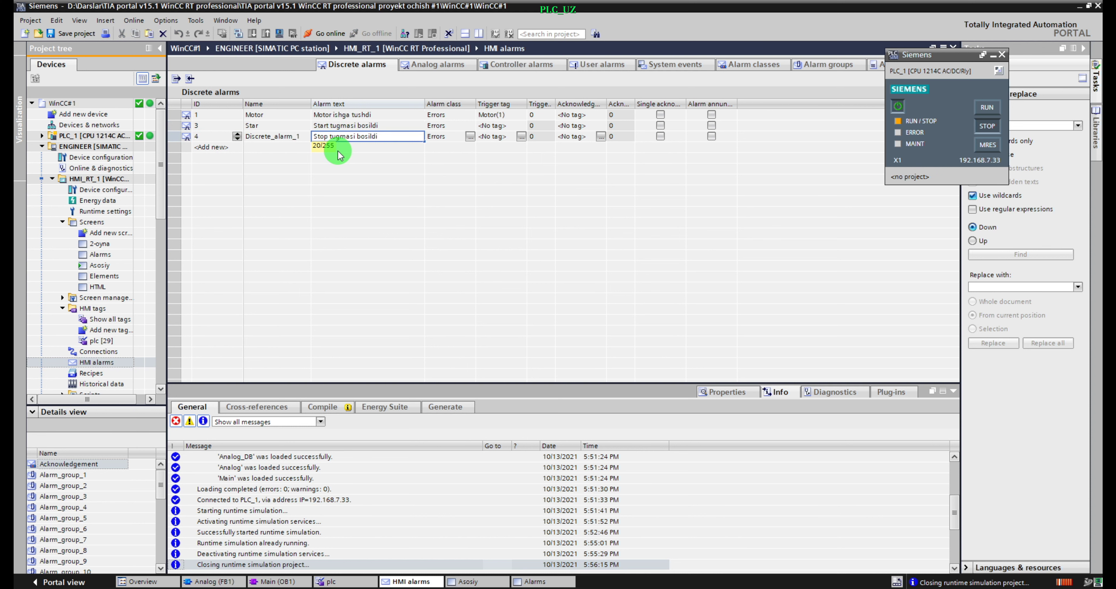
double_click(286, 137)
type("Stop")
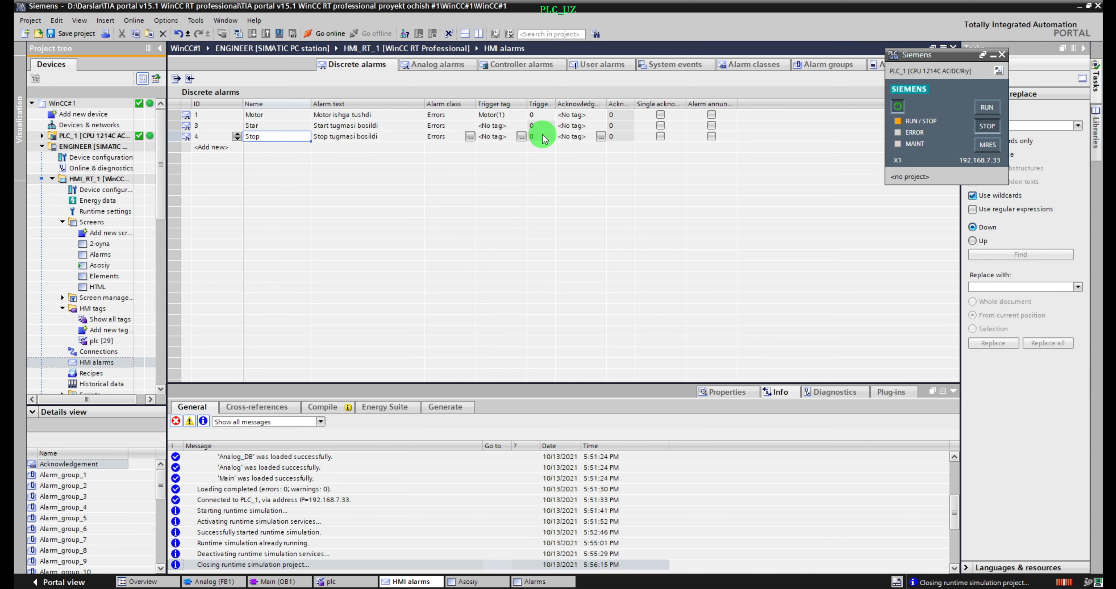
Step: Assign the trigger tag Start_HMI to the Star discrete alarm and Stop_HMI to the Stop discrete alarm
left_click(515, 126)
left_click(521, 125)
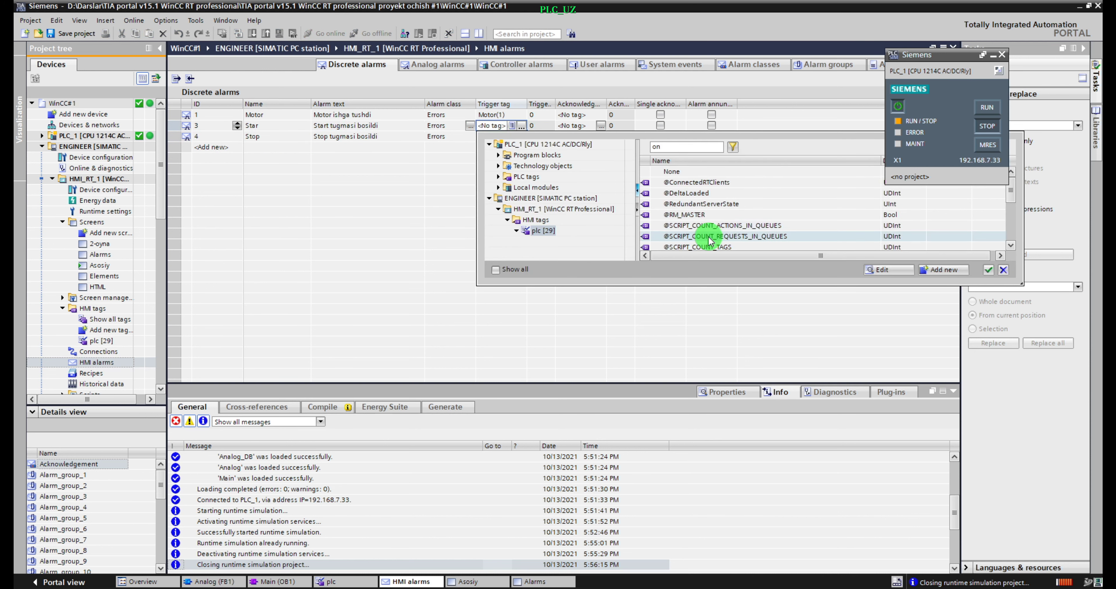
scroll(709, 240, "down", 3)
key("Escape")
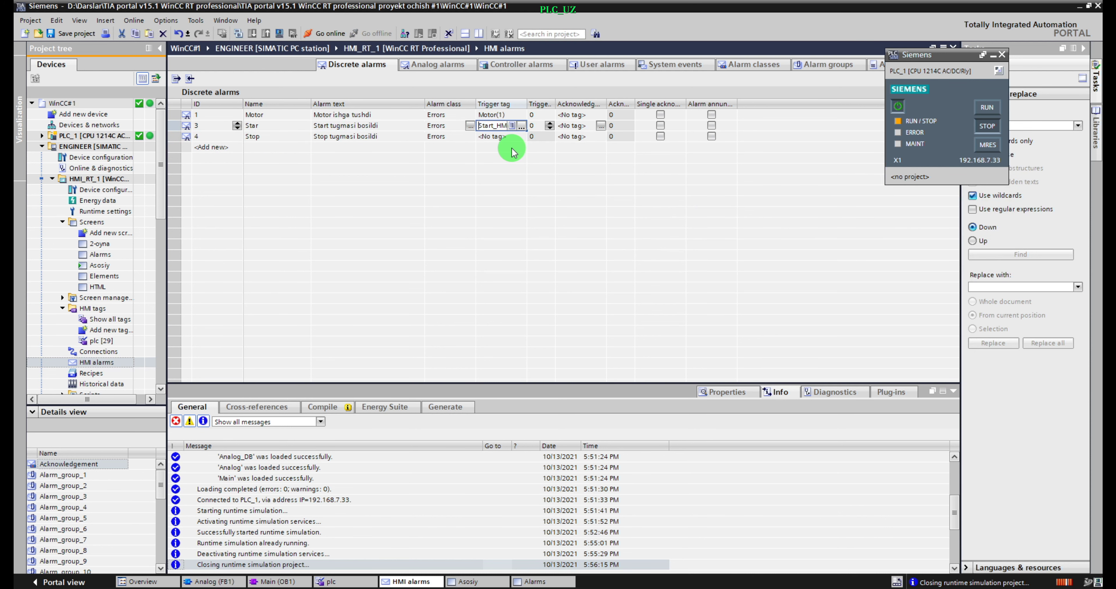
left_click(498, 136)
left_click(524, 137)
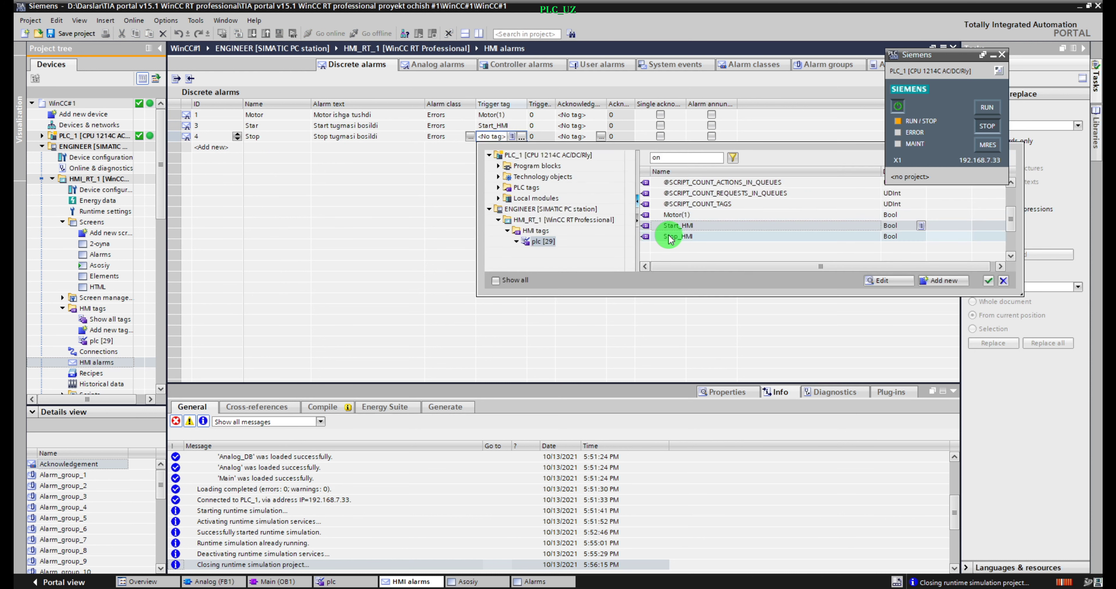
double_click(677, 236)
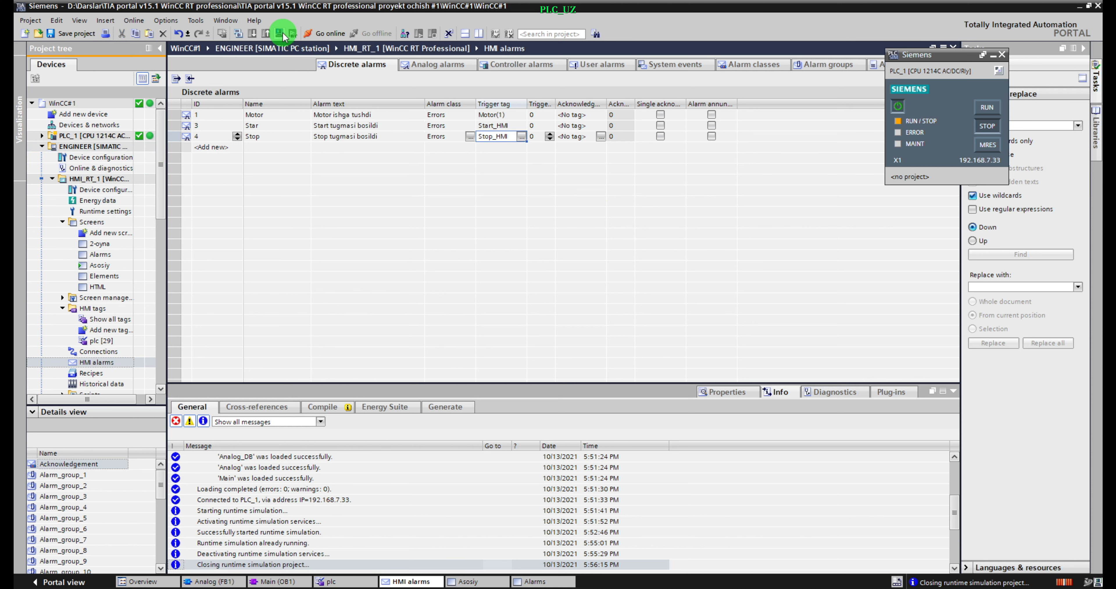
Step: Start the runtime simulation of the ENGINEER PC station and switch the simulated PLC to RUN
left_click(126, 146)
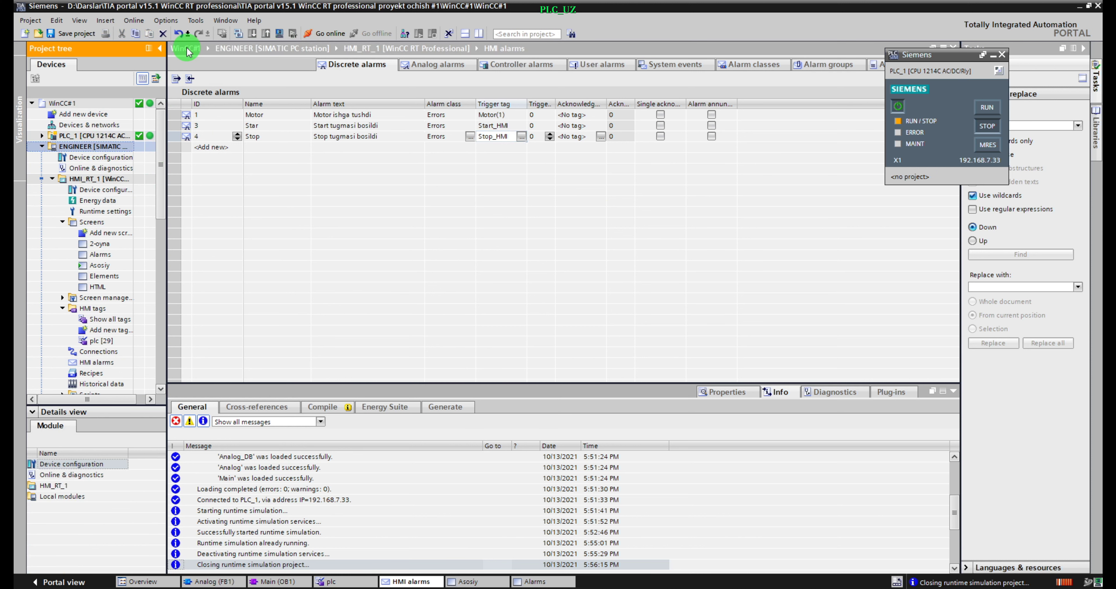
left_click(279, 34)
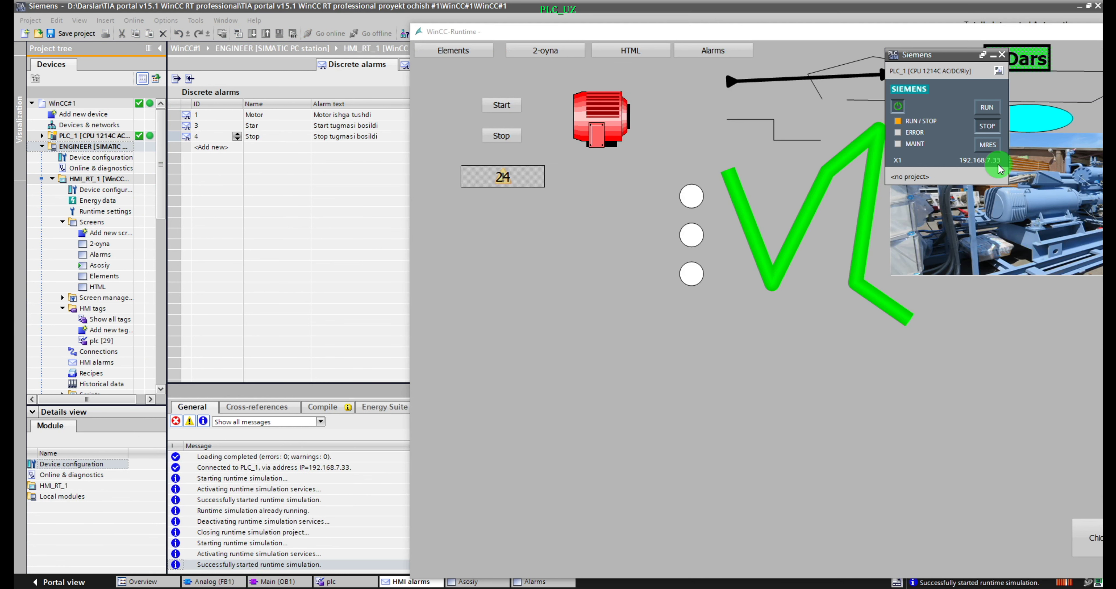
left_click(991, 111)
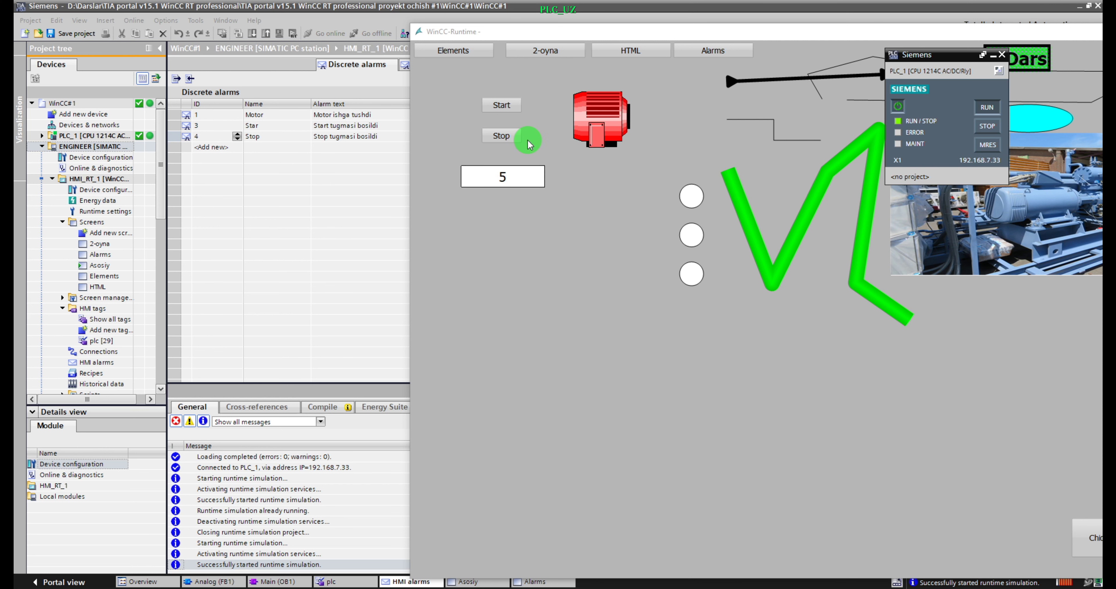
Step: Start the motor from the runtime's main screen and acknowledge the triggered alarms in the alarm view, widening the Alarm text column
left_click(506, 108)
left_click(721, 52)
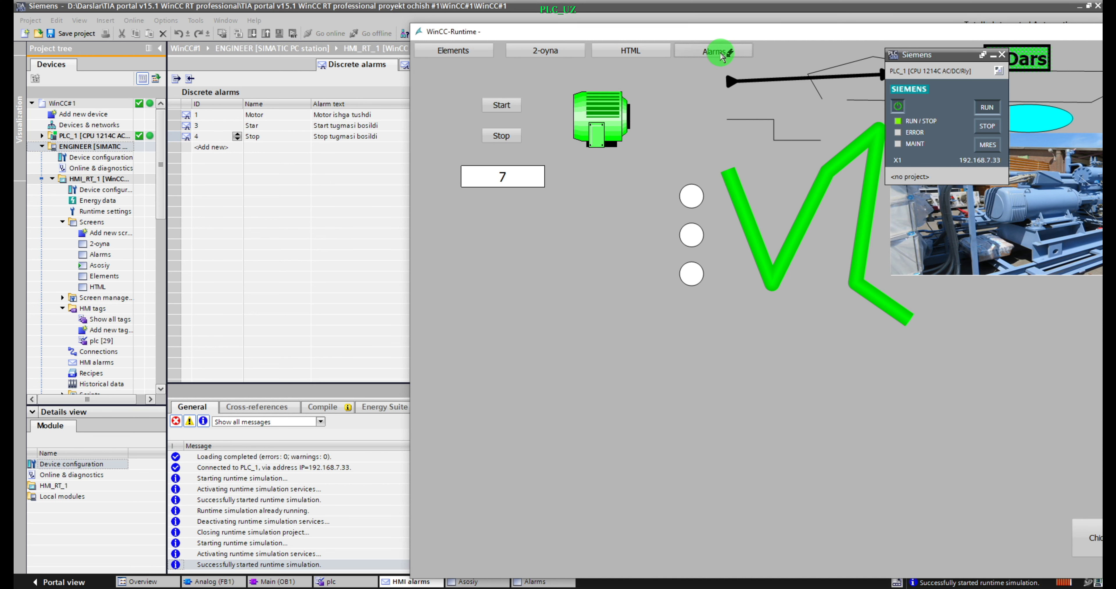
left_click_drag(635, 108, 811, 118)
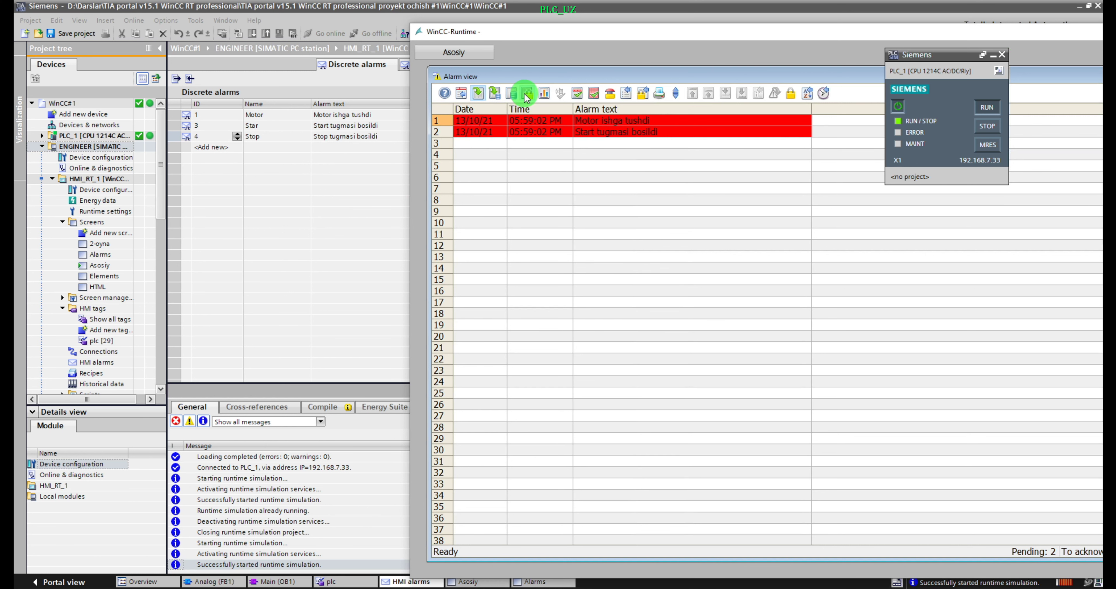
left_click(595, 96)
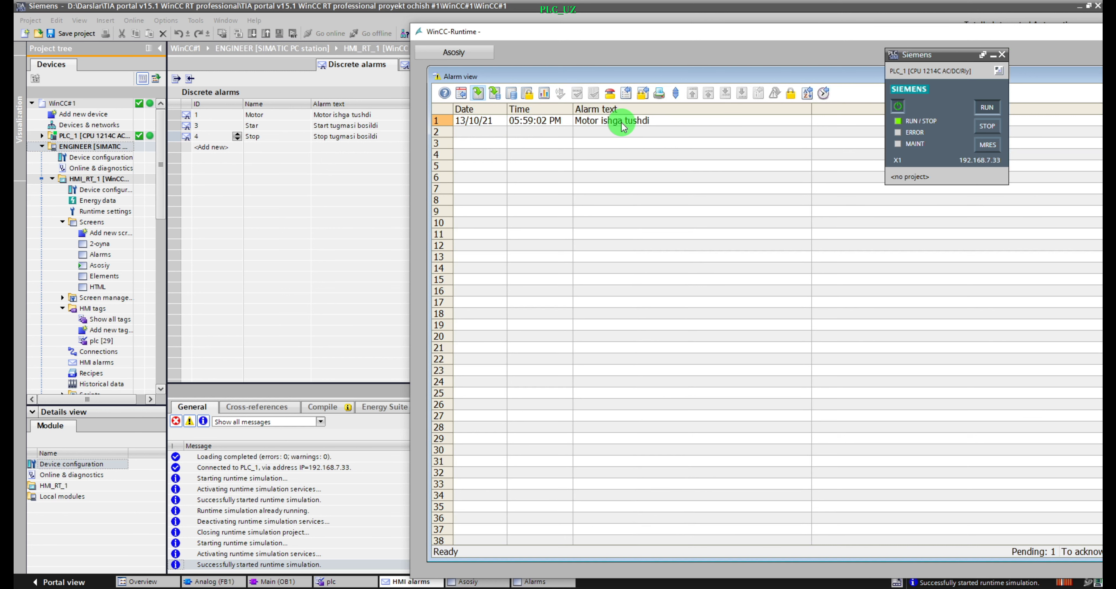
Step: Examine the historical alarms in the alarm view and return to the current alarm list
left_click(499, 98)
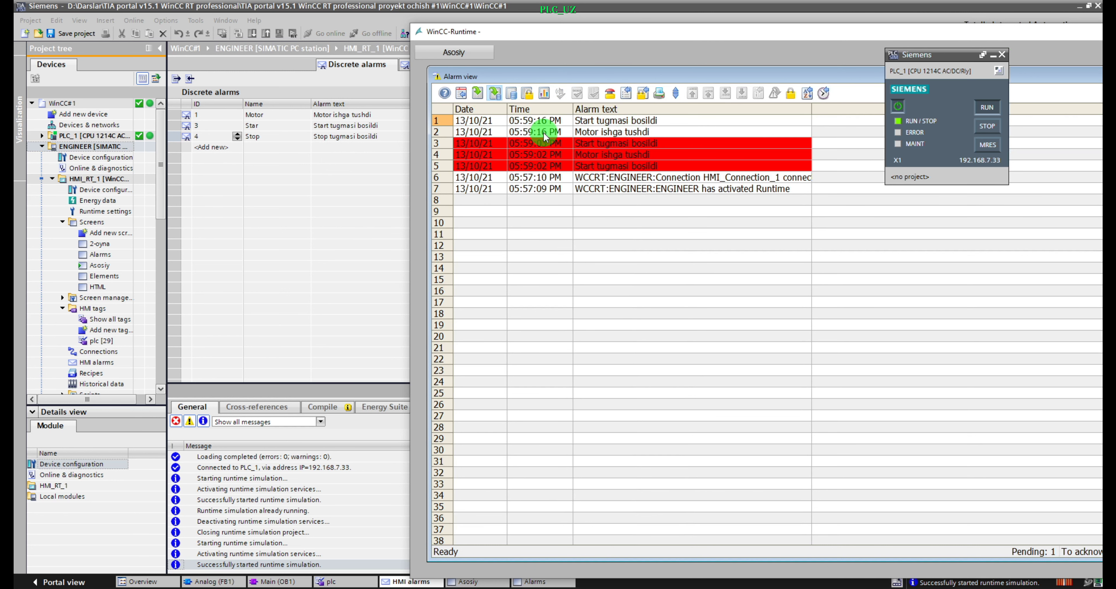
left_click(495, 94)
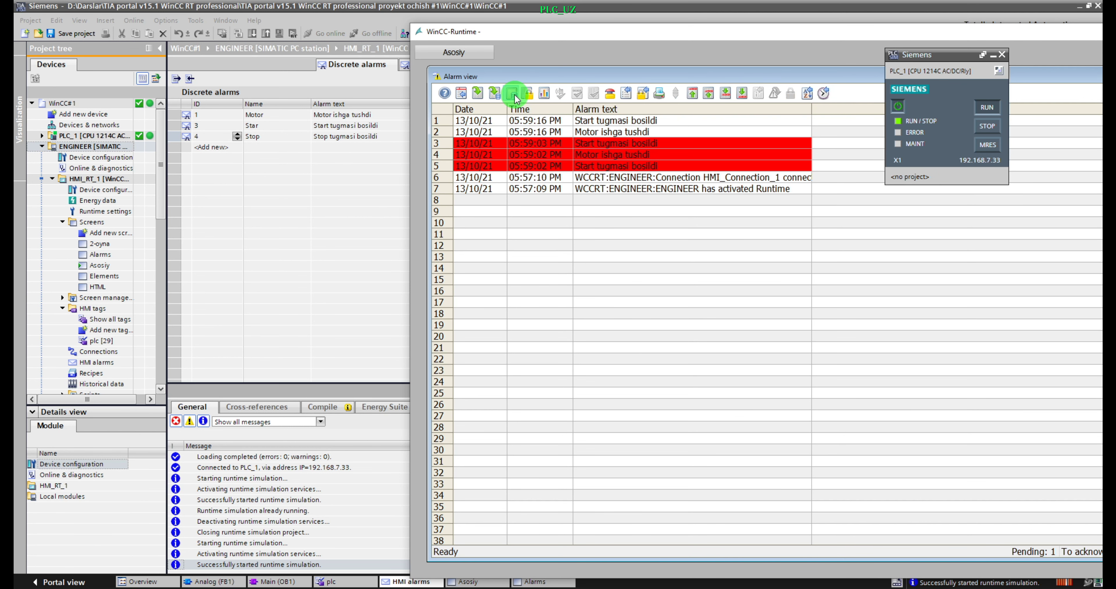
left_click(513, 95)
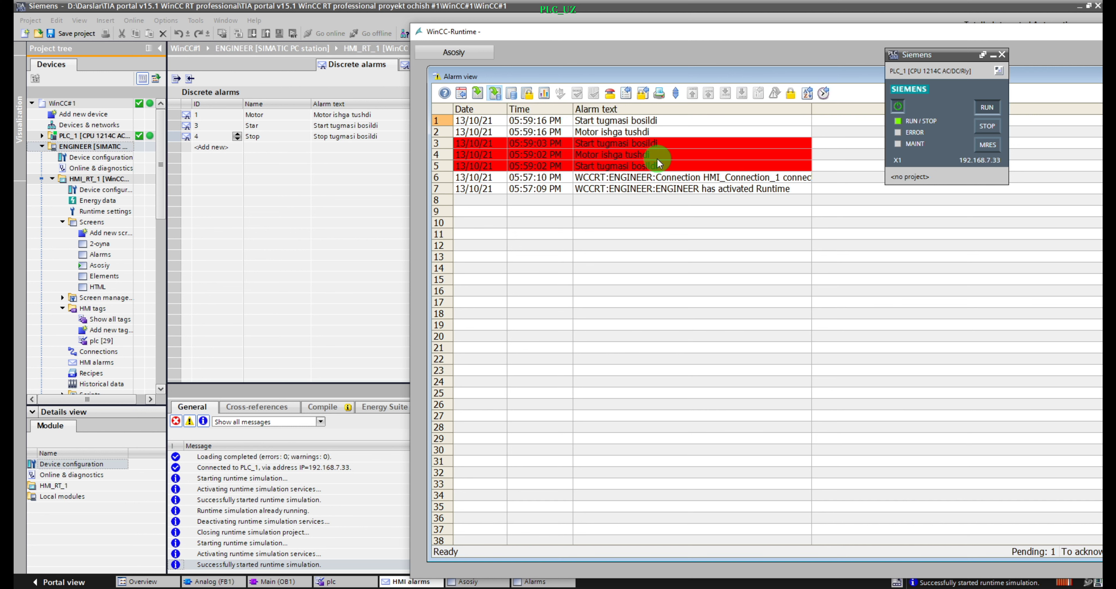
left_click(477, 94)
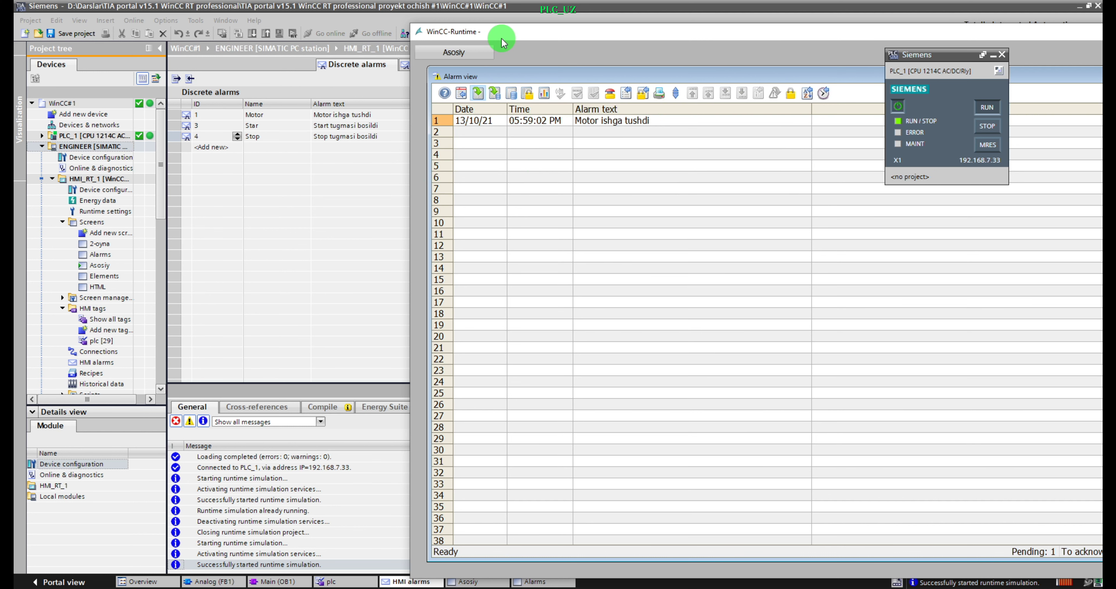
Step: Stop the motor from the main screen and compare the short-term historical alarm list with the current alarm list
left_click(451, 51)
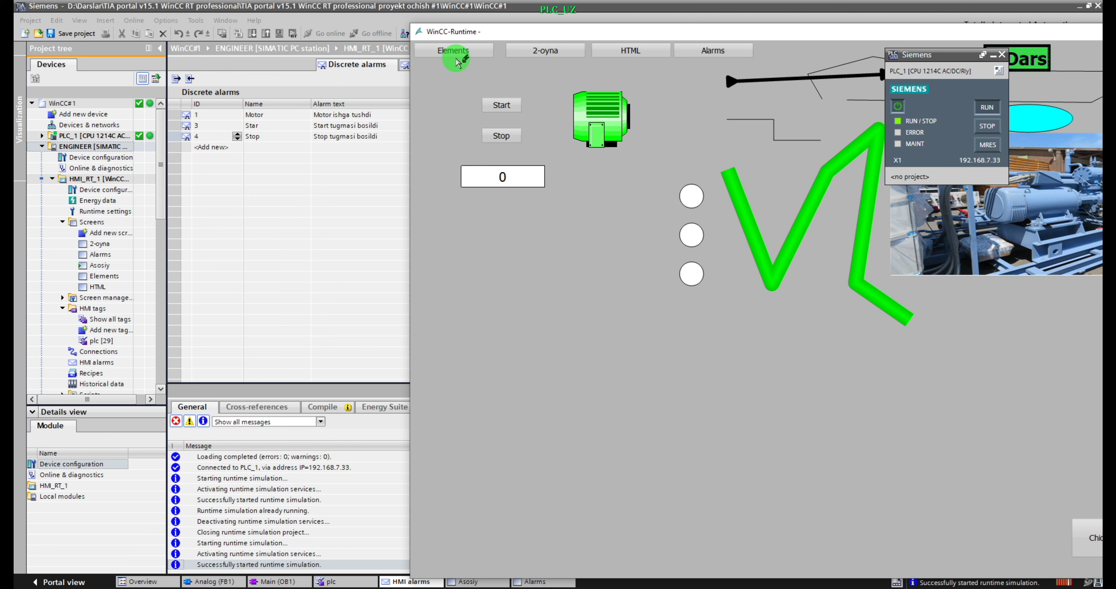
left_click(502, 135)
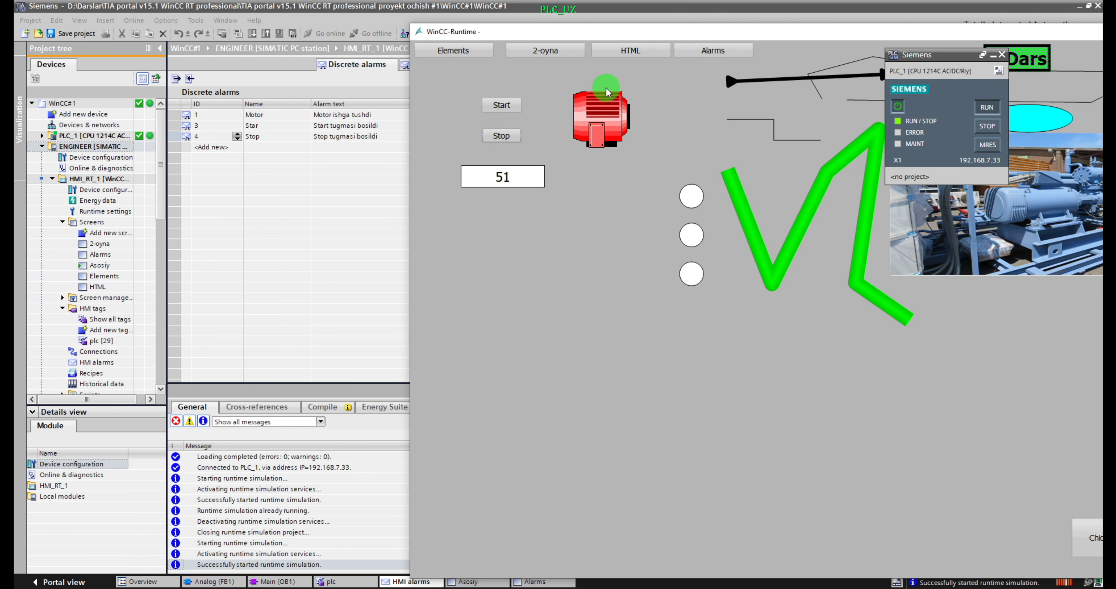
left_click(695, 54)
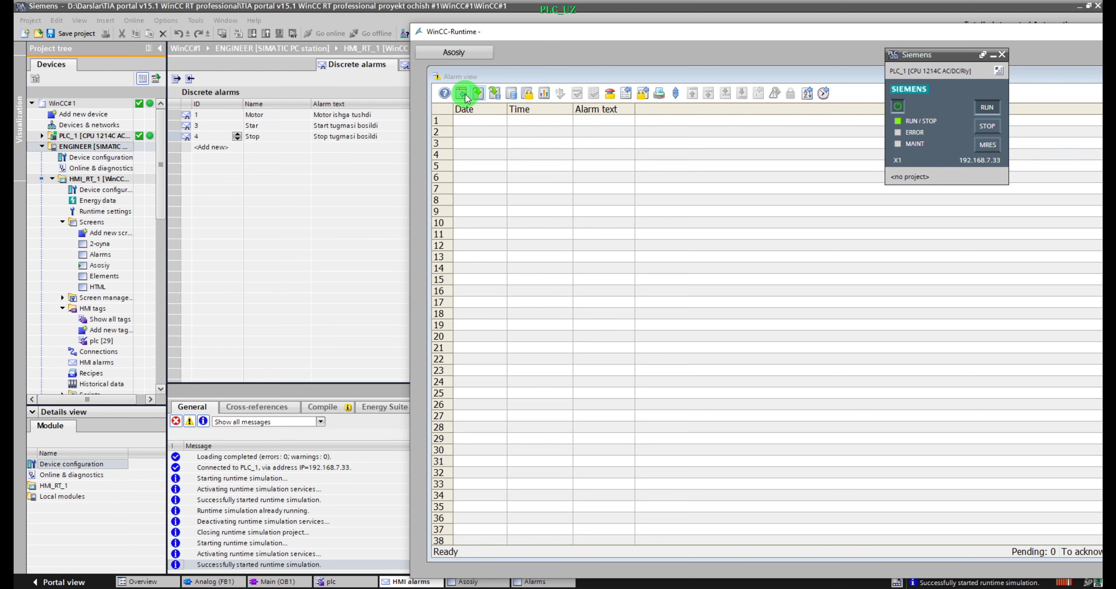
left_click(494, 93)
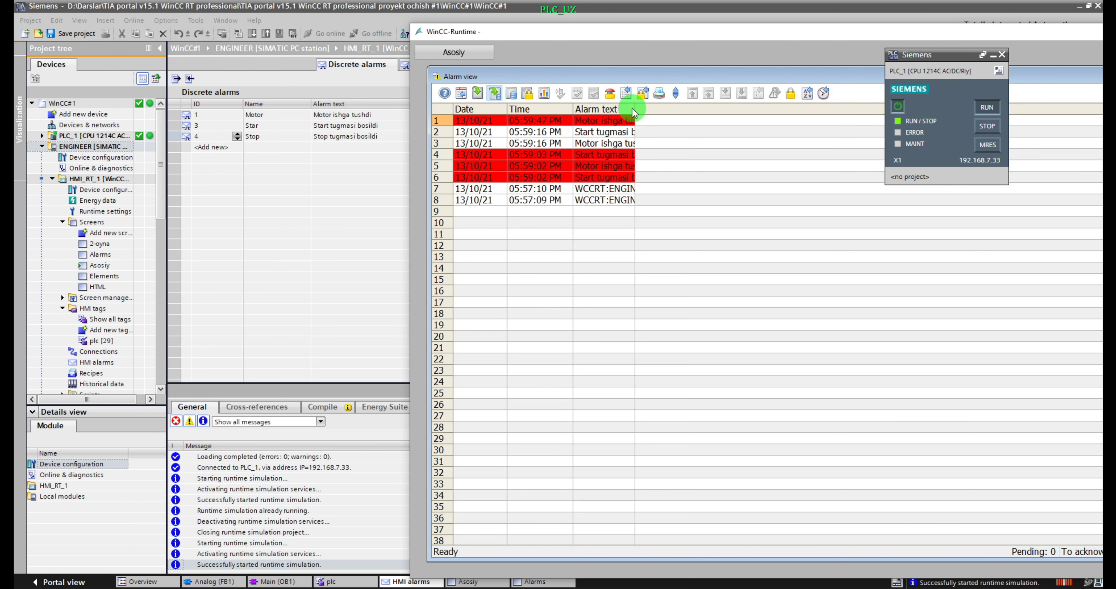
left_click_drag(635, 109, 758, 110)
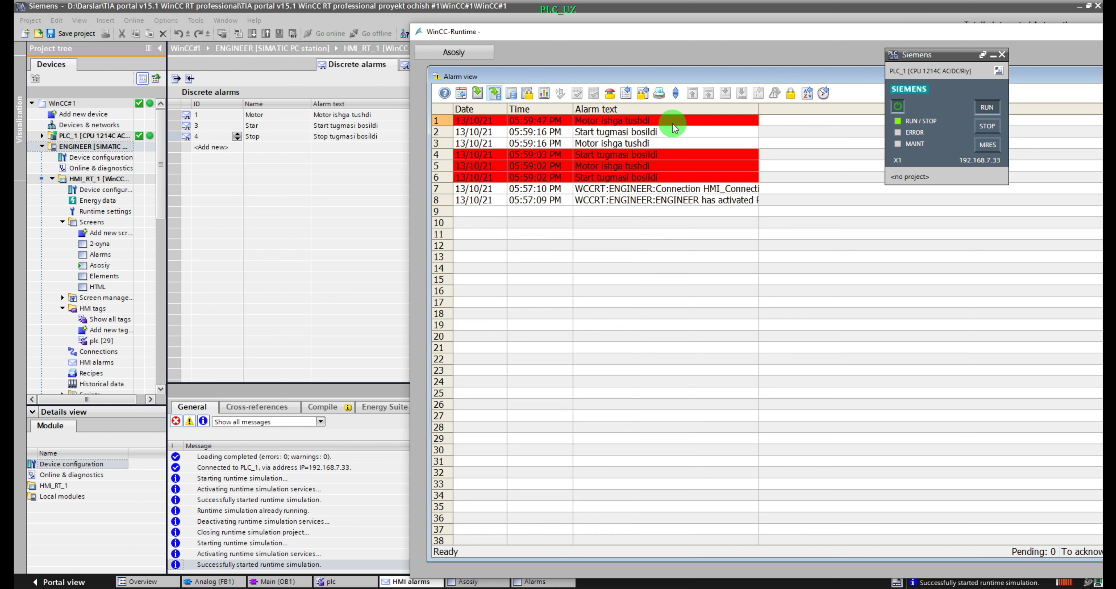
left_click(477, 96)
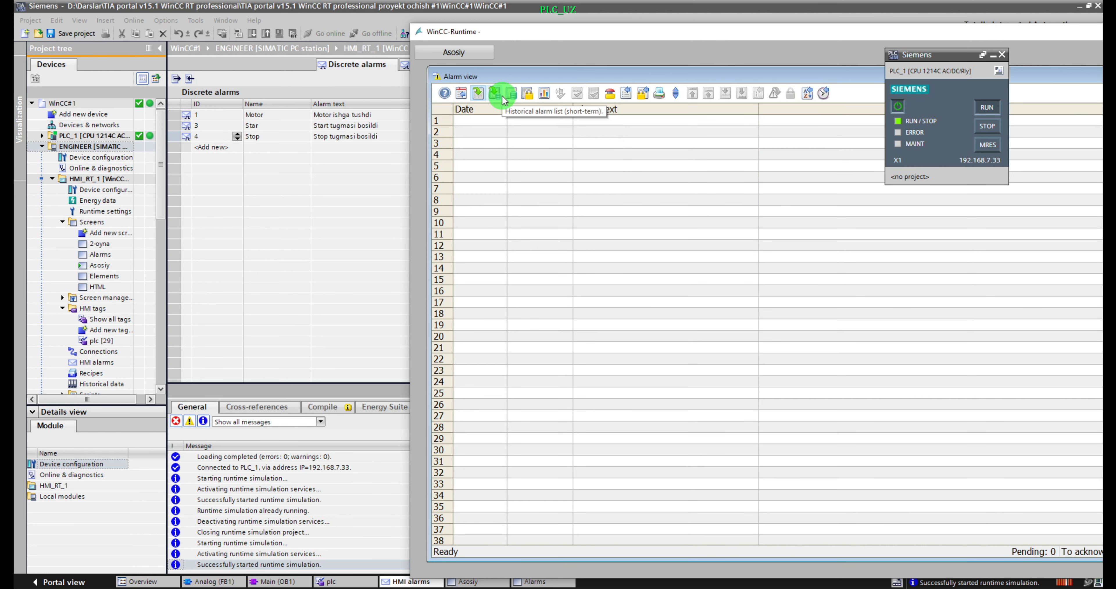
Step: Issue the stop command again from the main screen and acknowledge the pending alarms in the alarm view, widening the Alarm text column
left_click(479, 56)
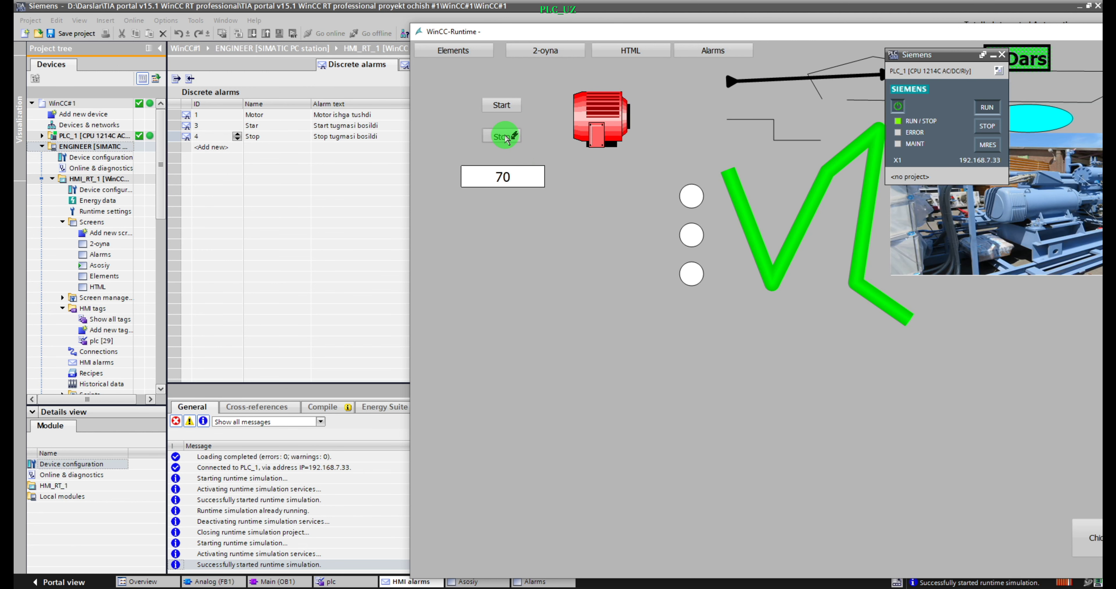
left_click(714, 52)
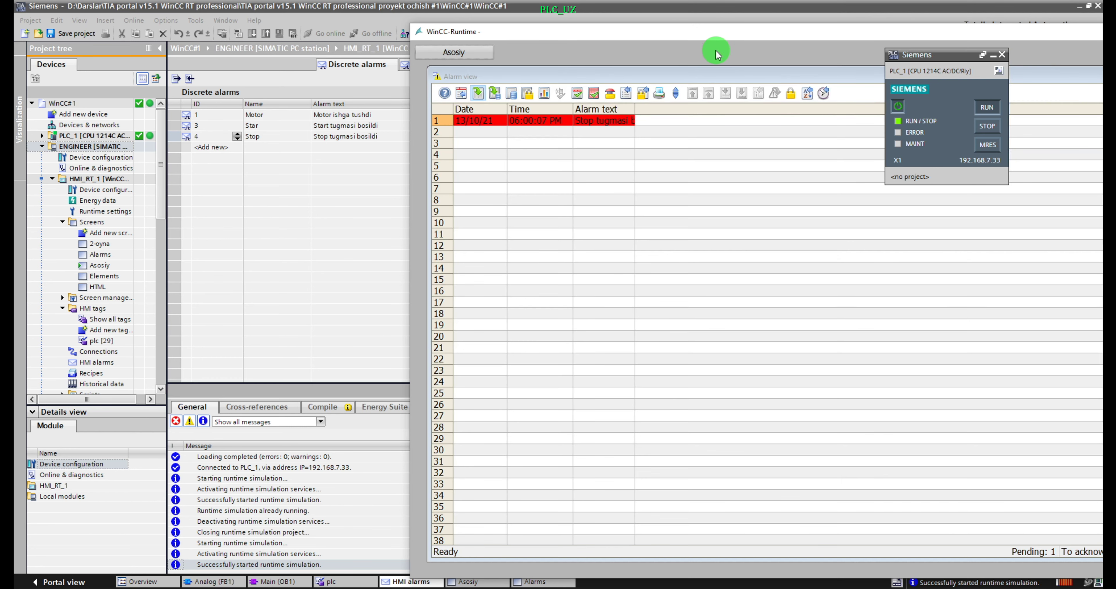
left_click(595, 121)
left_click_drag(633, 104, 756, 110)
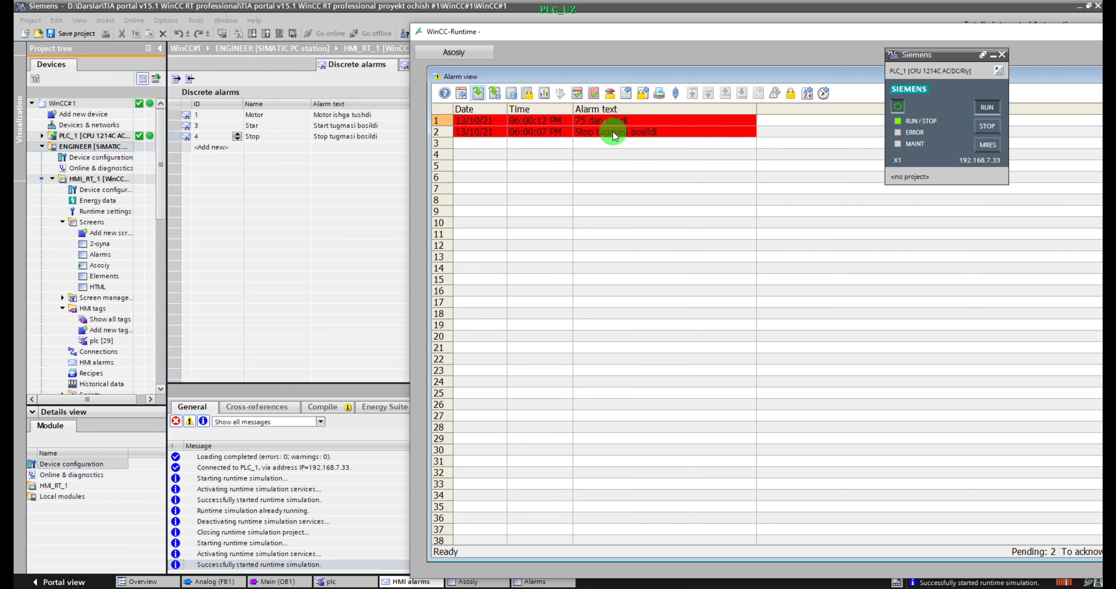
left_click(592, 93)
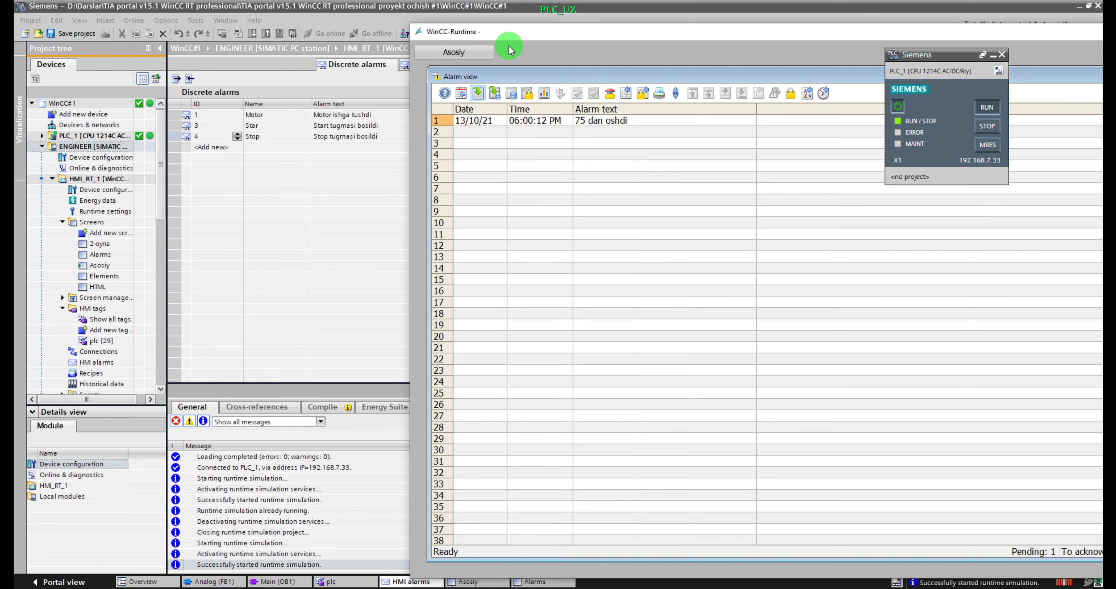
Step: Check the analog value on the main screen, start the motor, and open the alarm view
left_click(472, 49)
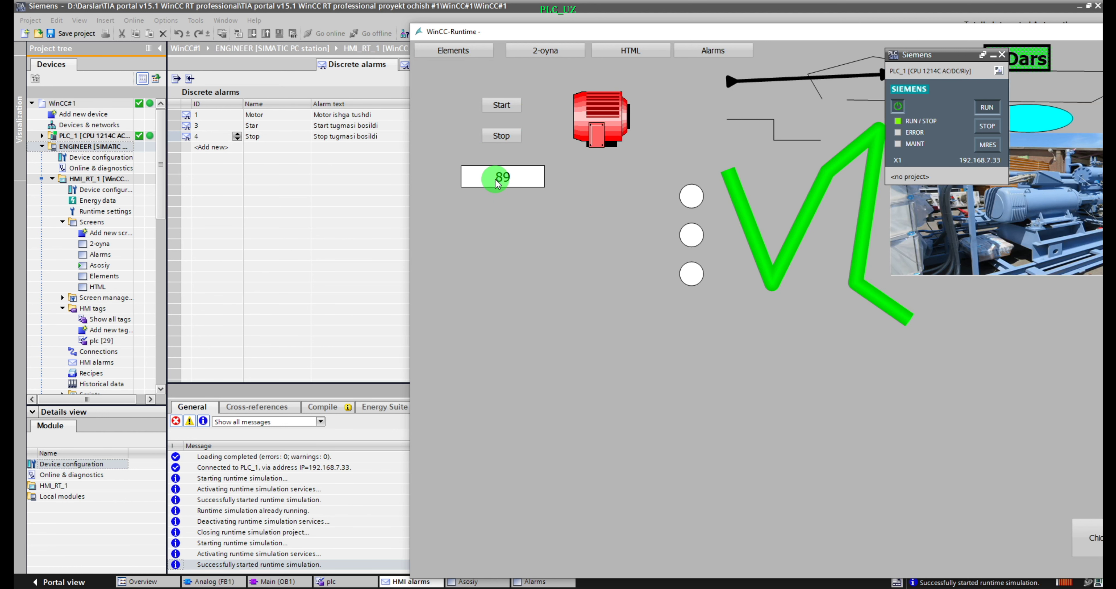
left_click(722, 52)
left_click(484, 54)
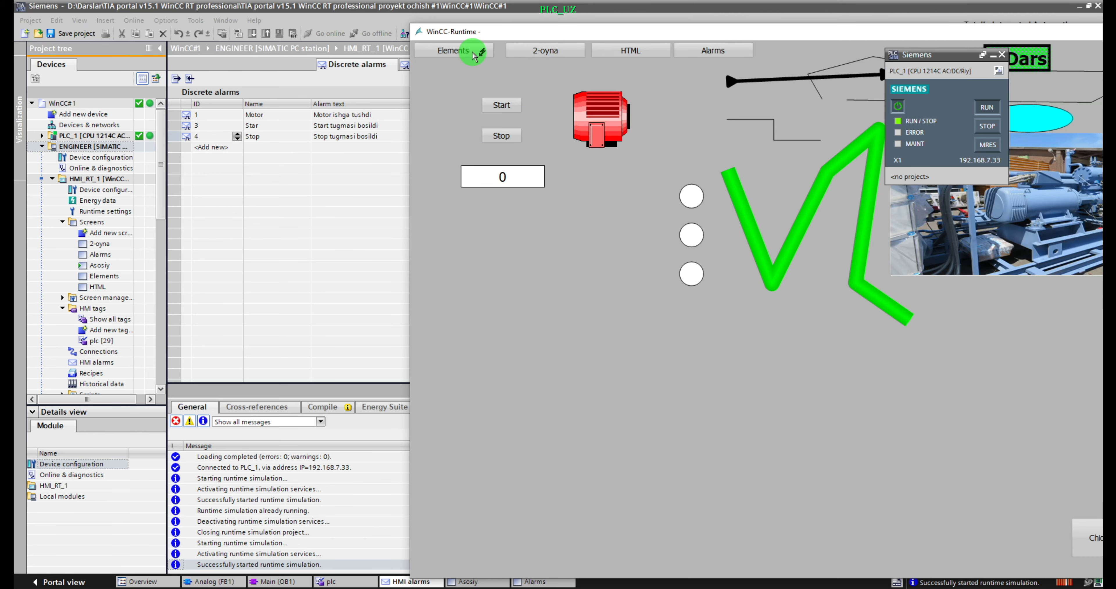
left_click(498, 112)
left_click(733, 48)
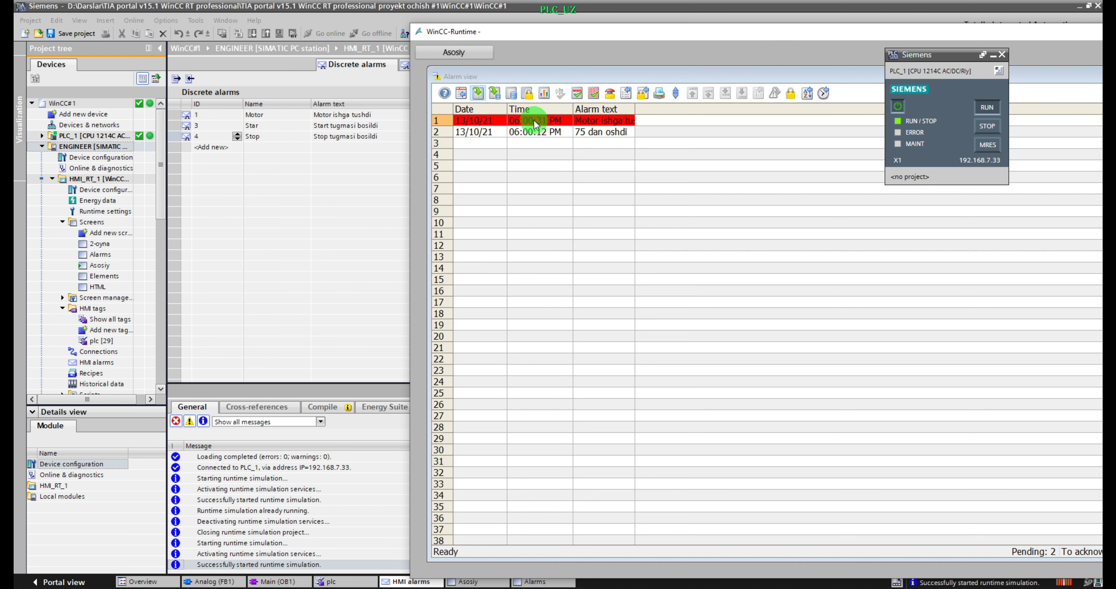
Step: Repeat the start command from the main screen and acknowledge the alarms in the alarm view with the Alarm text column widened
left_click(450, 51)
left_click(500, 106)
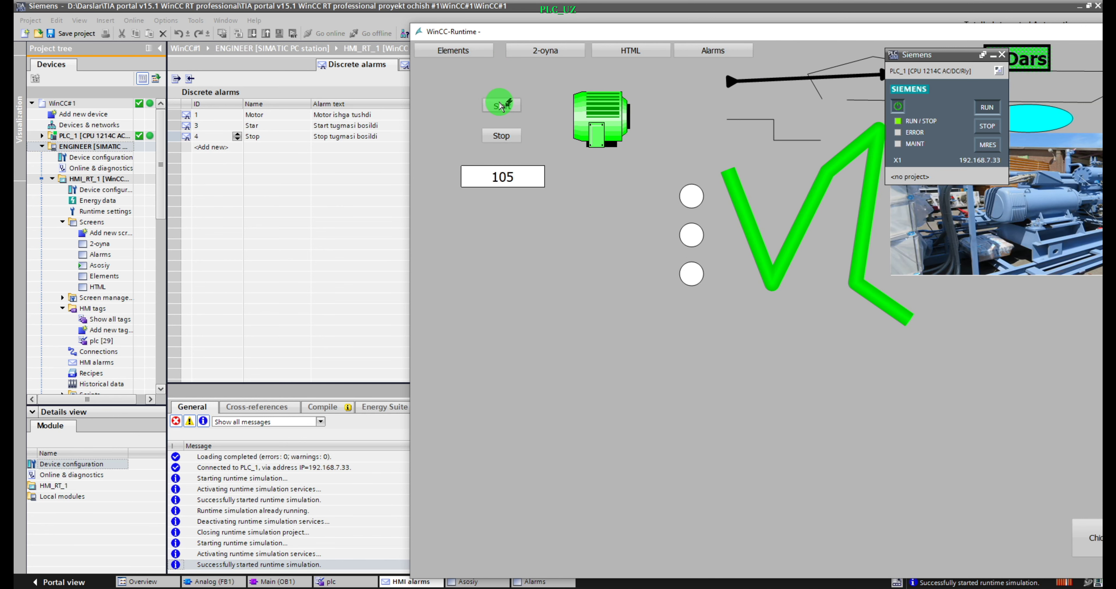
left_click(699, 49)
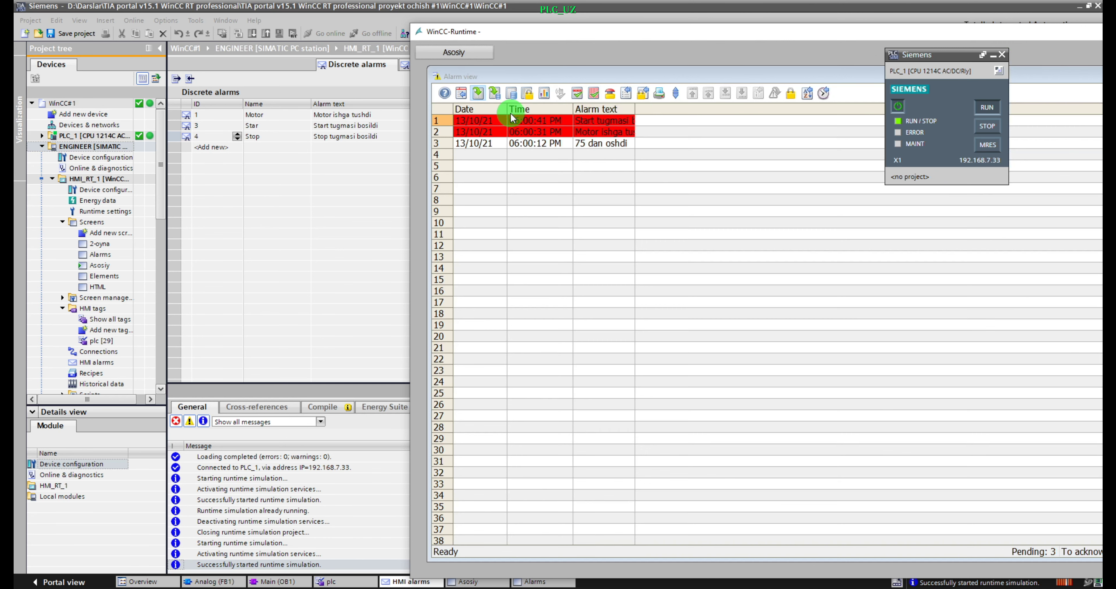
left_click_drag(635, 109, 739, 111)
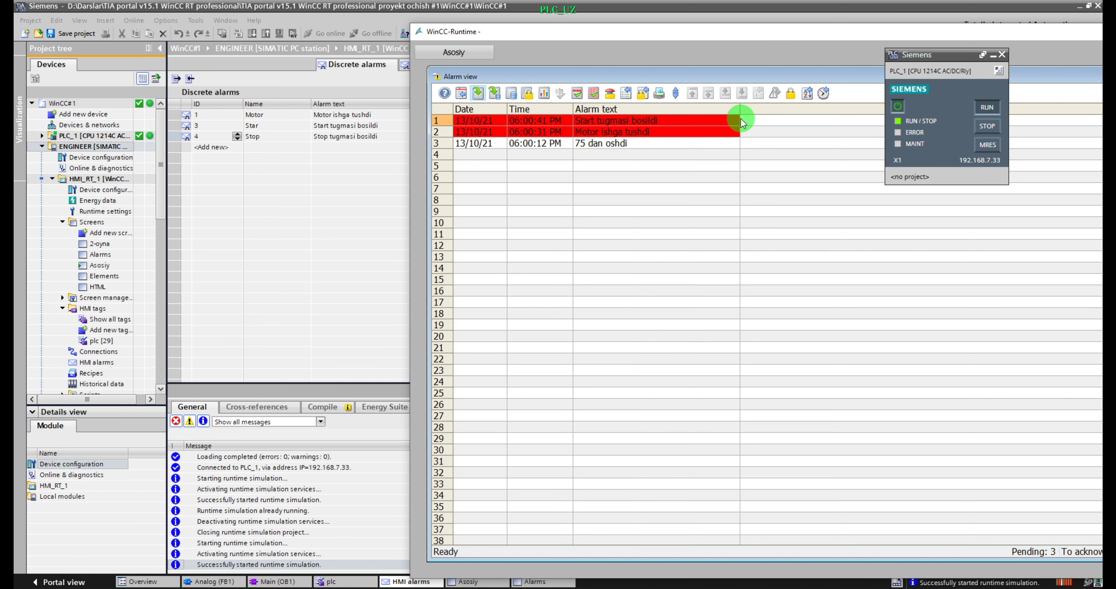
left_click(594, 93)
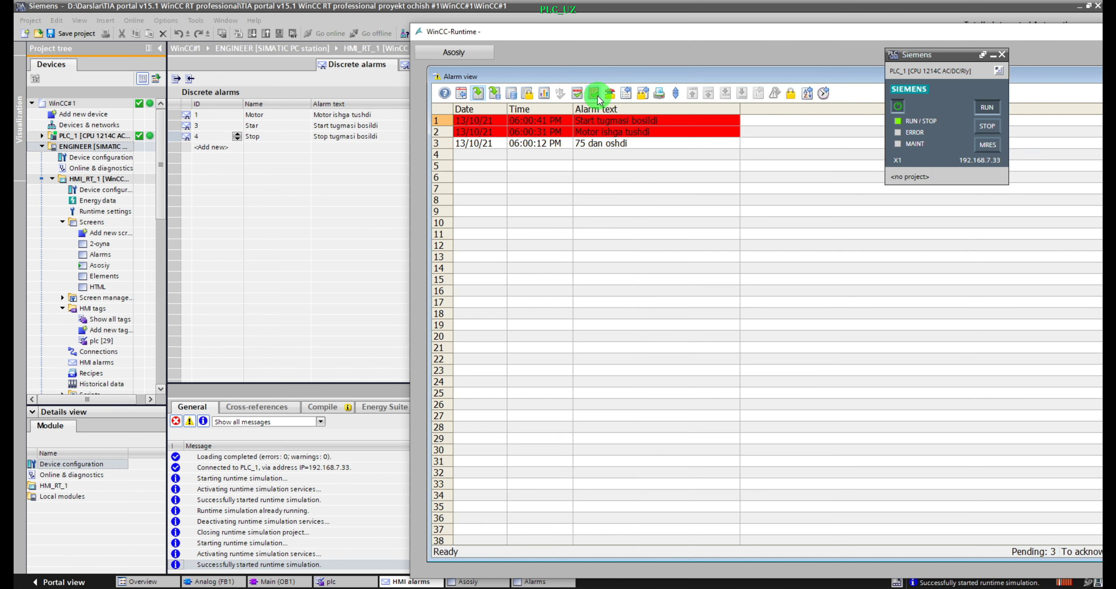
Step: Stop the running motor from the main screen and check the alarm list with the Alarm text column widened
left_click(454, 52)
left_click(506, 136)
left_click(713, 52)
left_click_drag(637, 109, 748, 122)
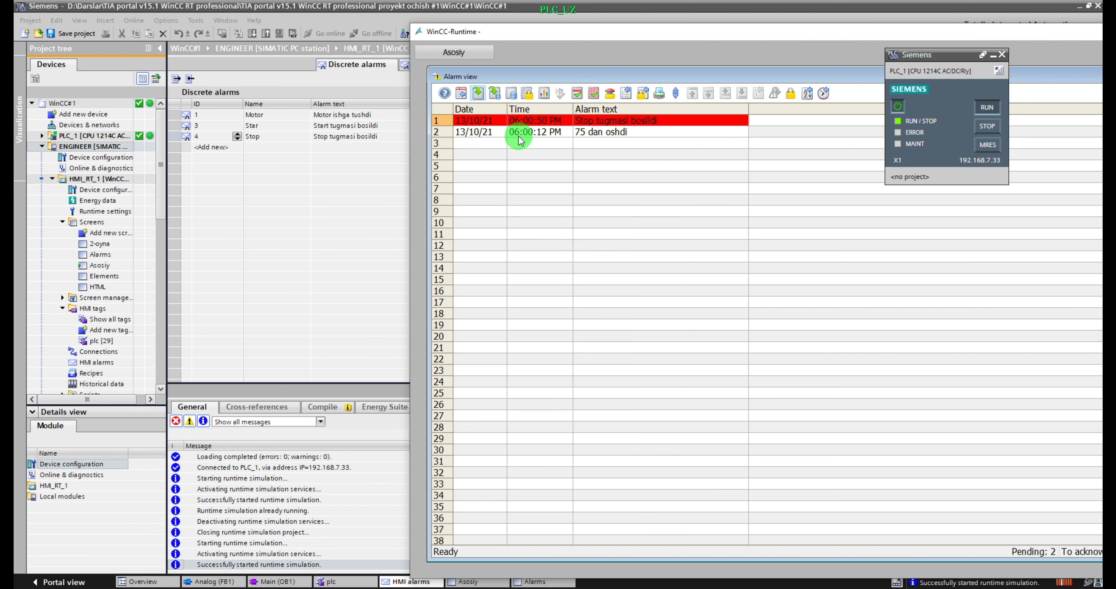
Step: Return to the main screen and issue the stop command once more
left_click(476, 58)
left_click(520, 144)
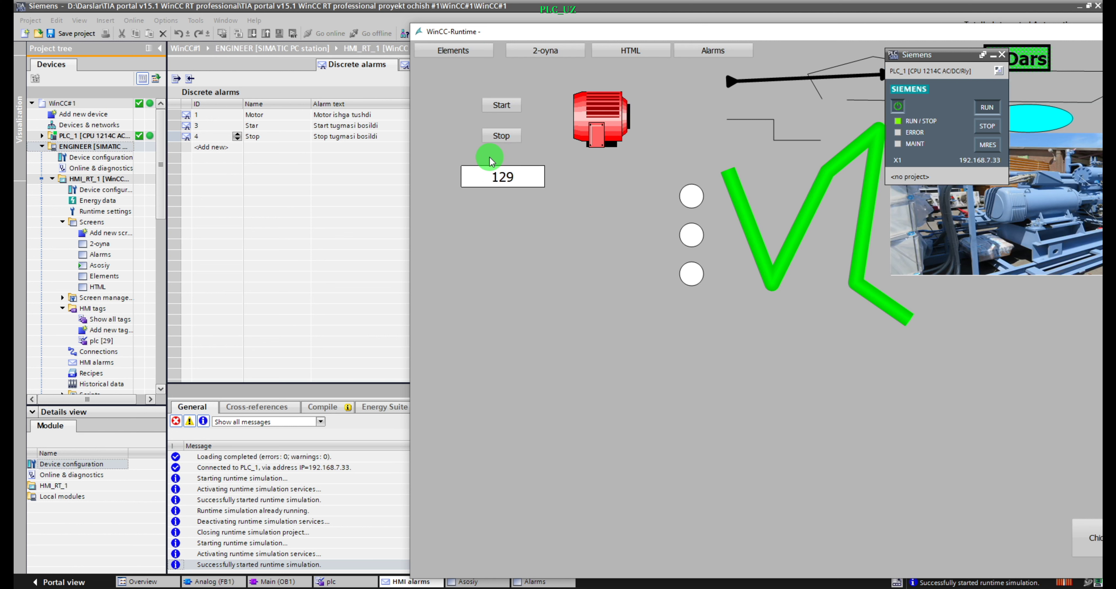